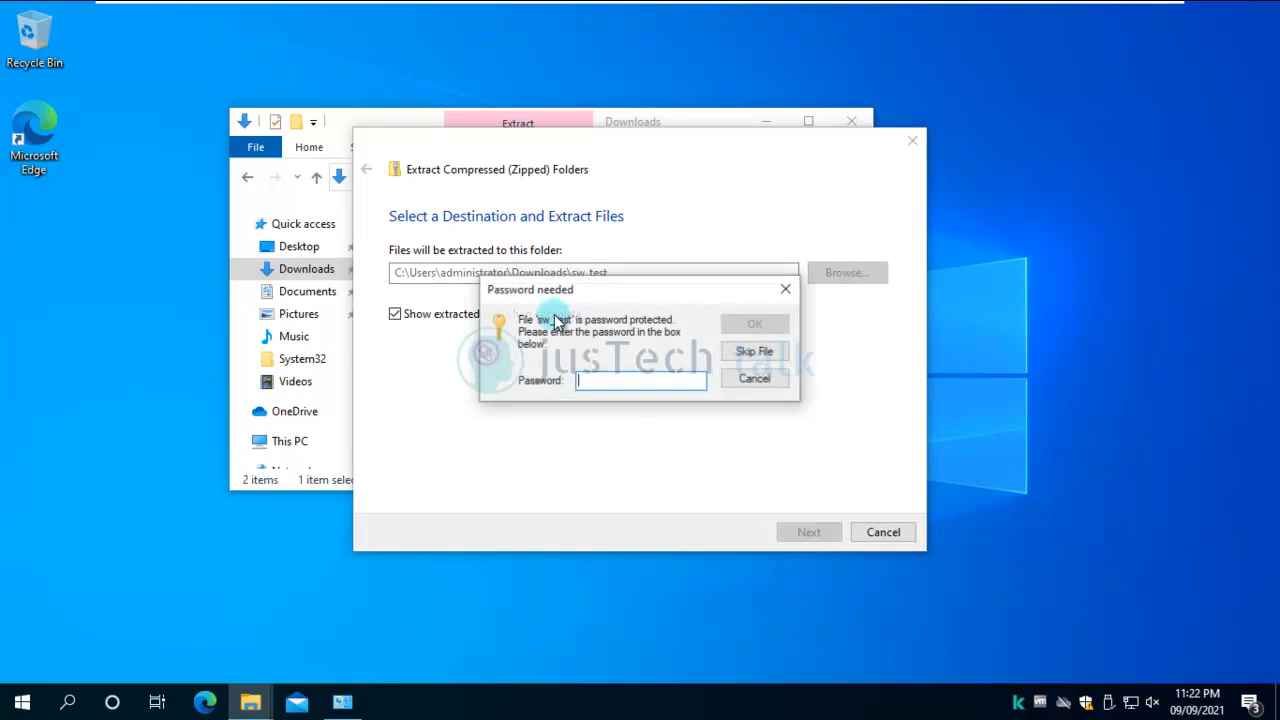
Enter the archive password and extract the sw_test archive into its sw_test folder.
click(633, 381)
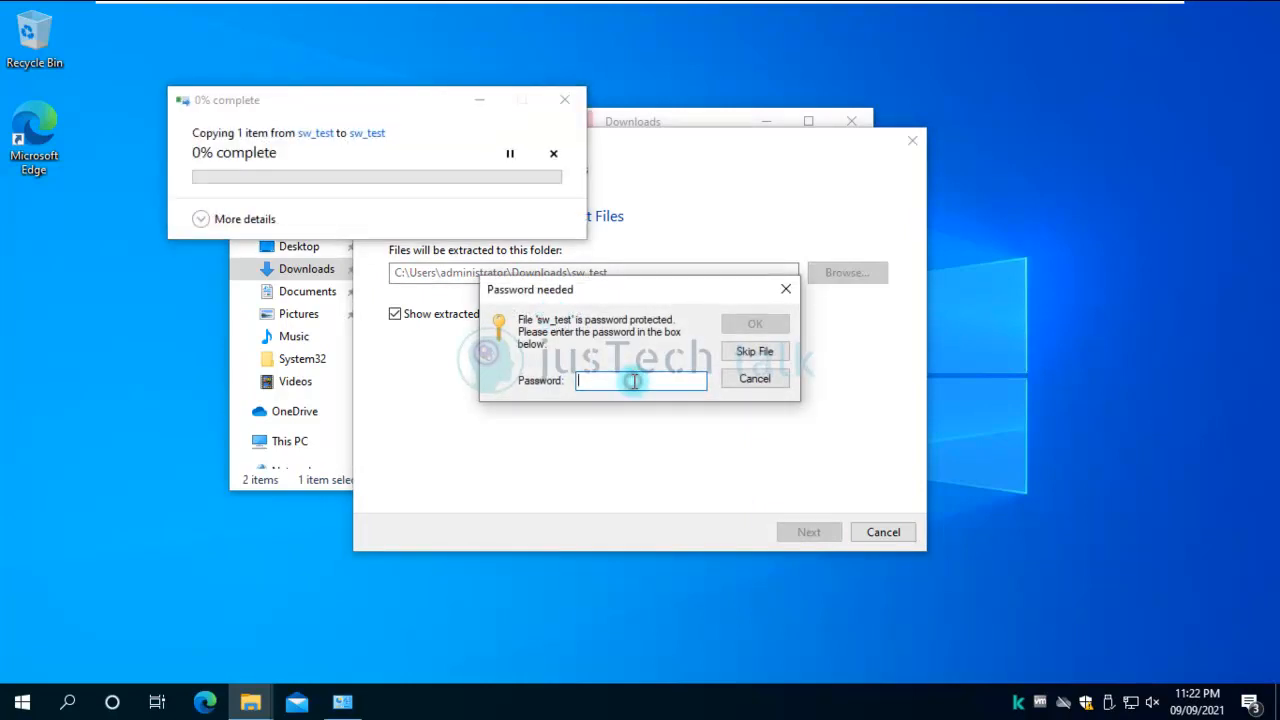
text(12)
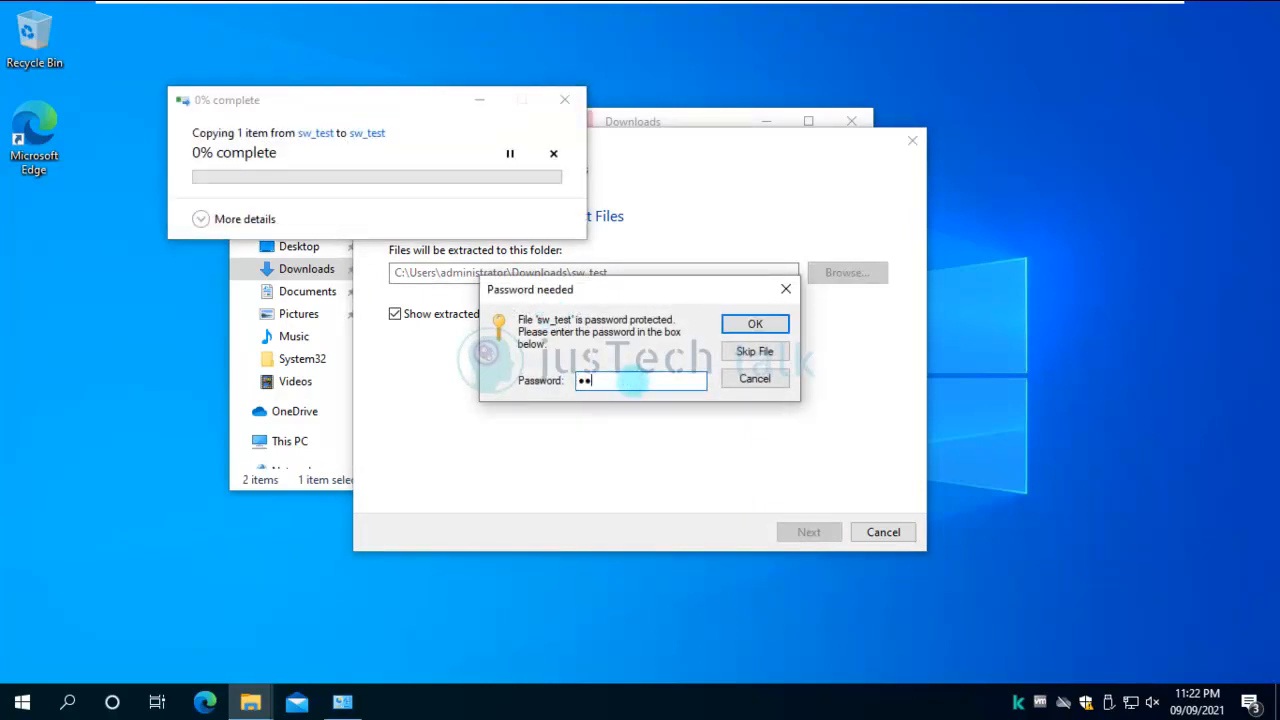
click(755, 325)
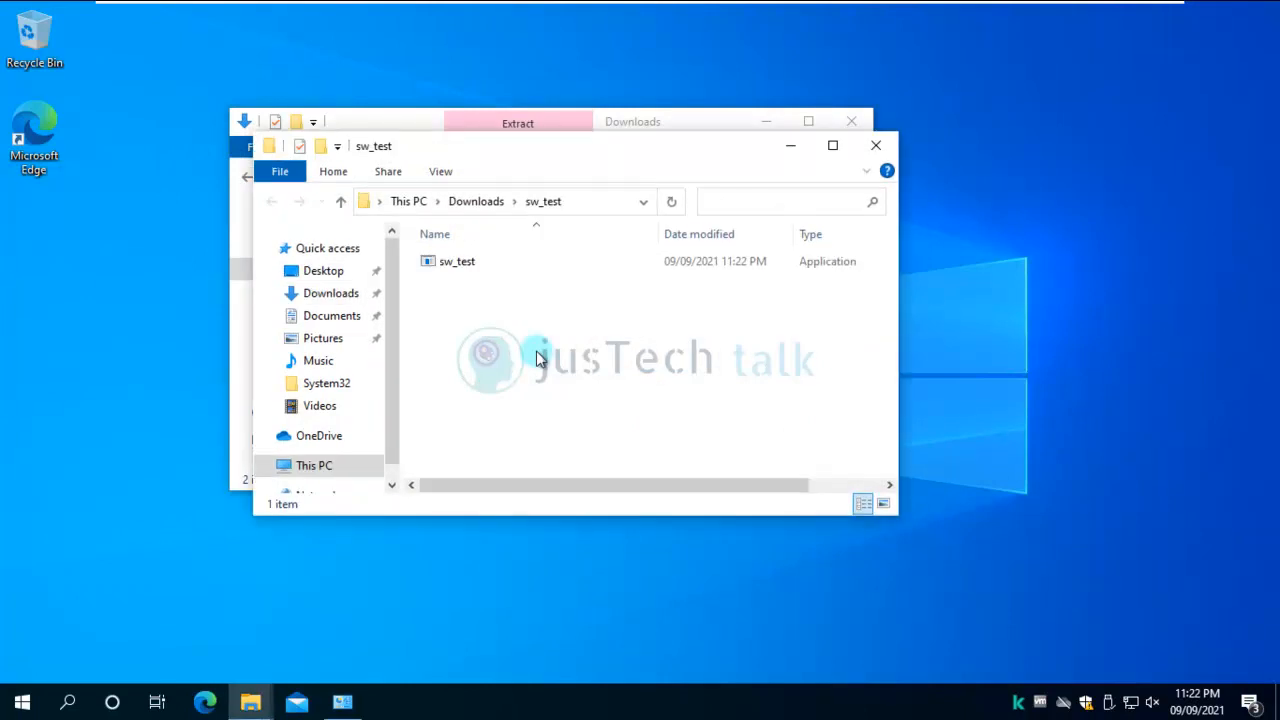
Run sw_test as administrator past the malicious-file warning, then close the Downloads window.
click(461, 262)
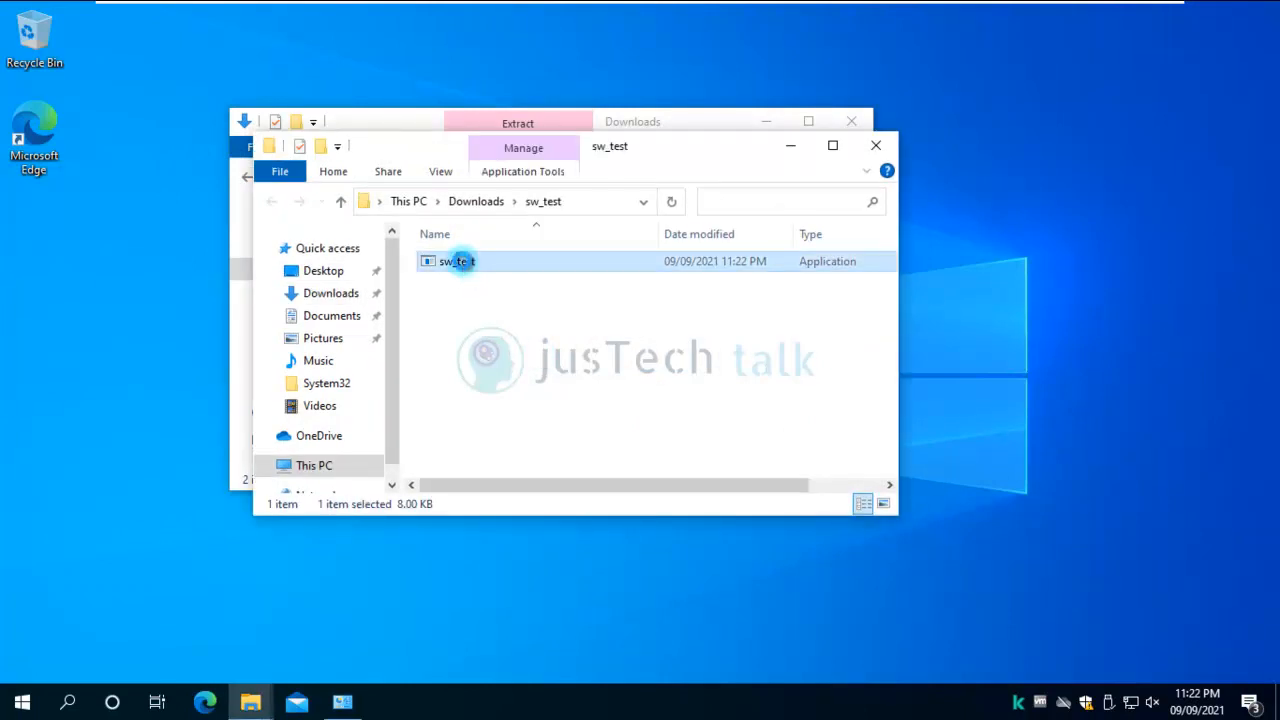
right_click(461, 261)
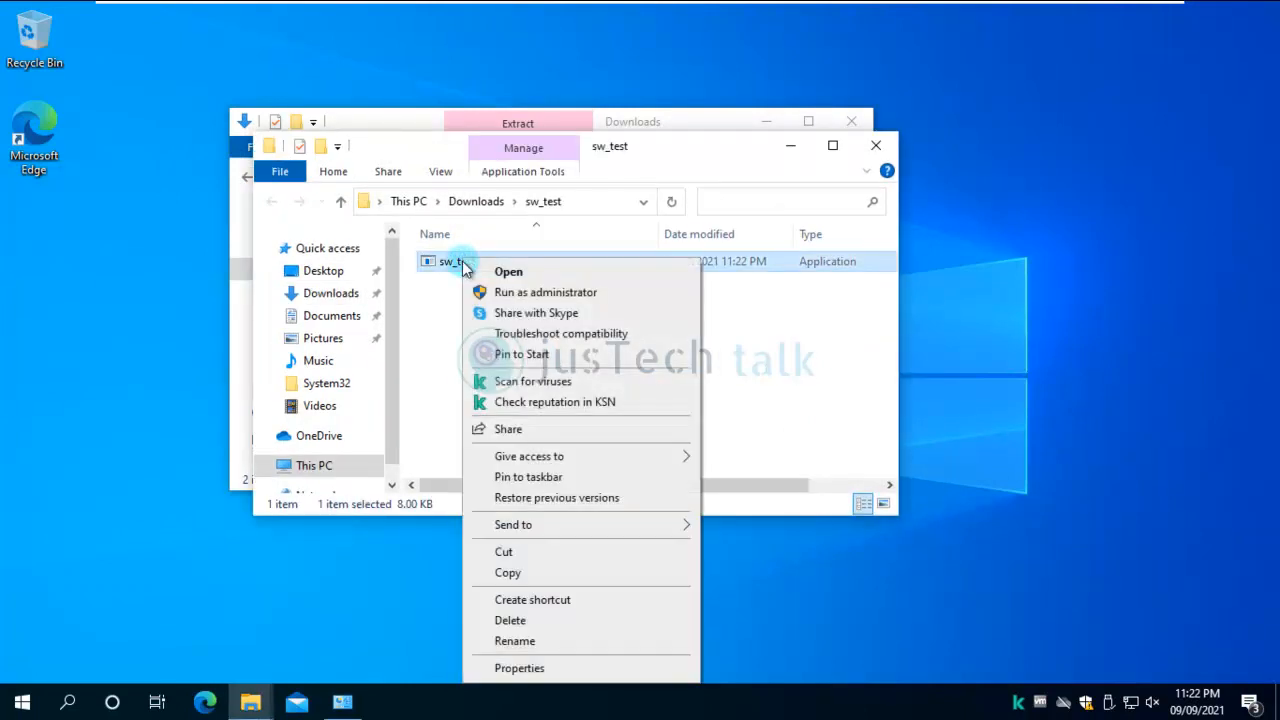
click(575, 293)
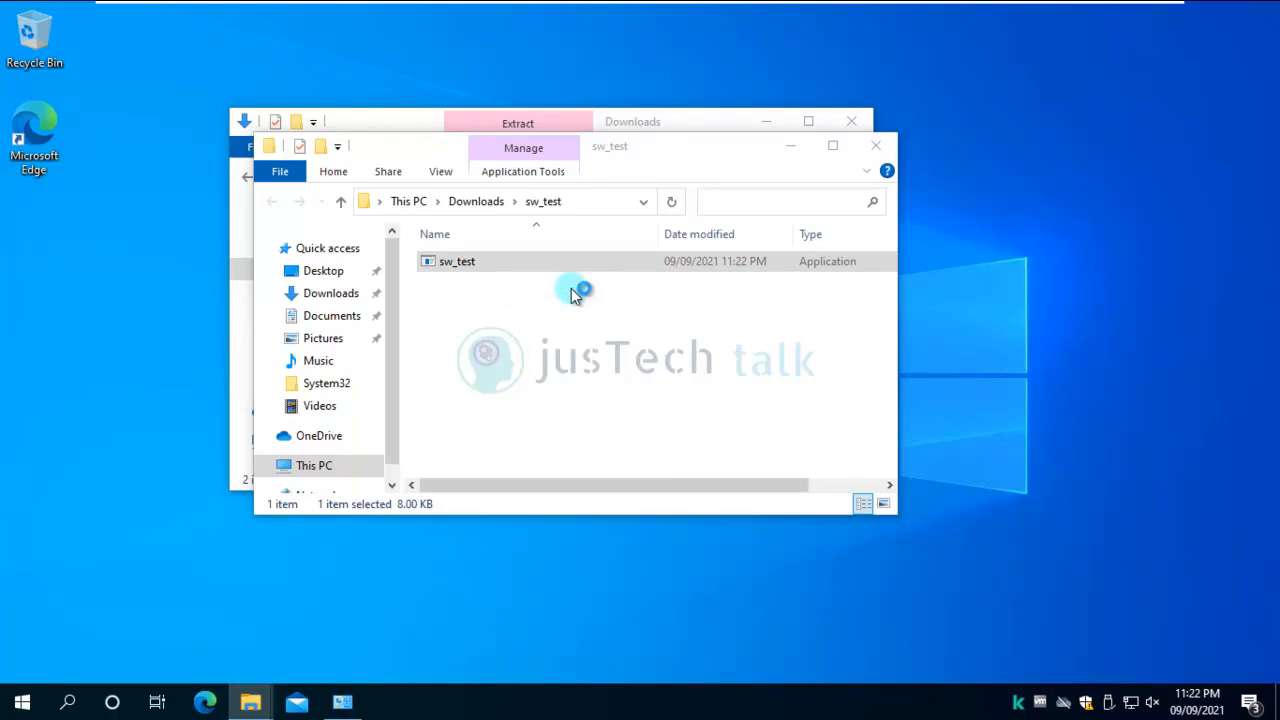
click(453, 216)
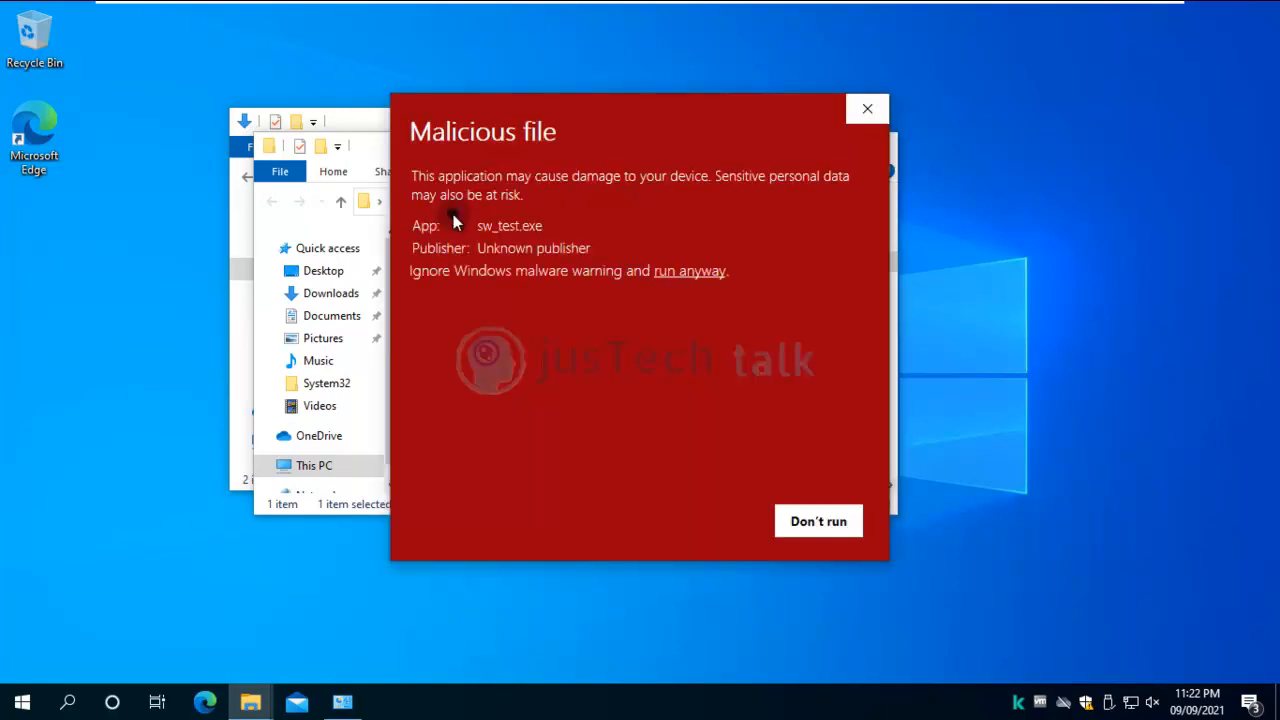
click(690, 271)
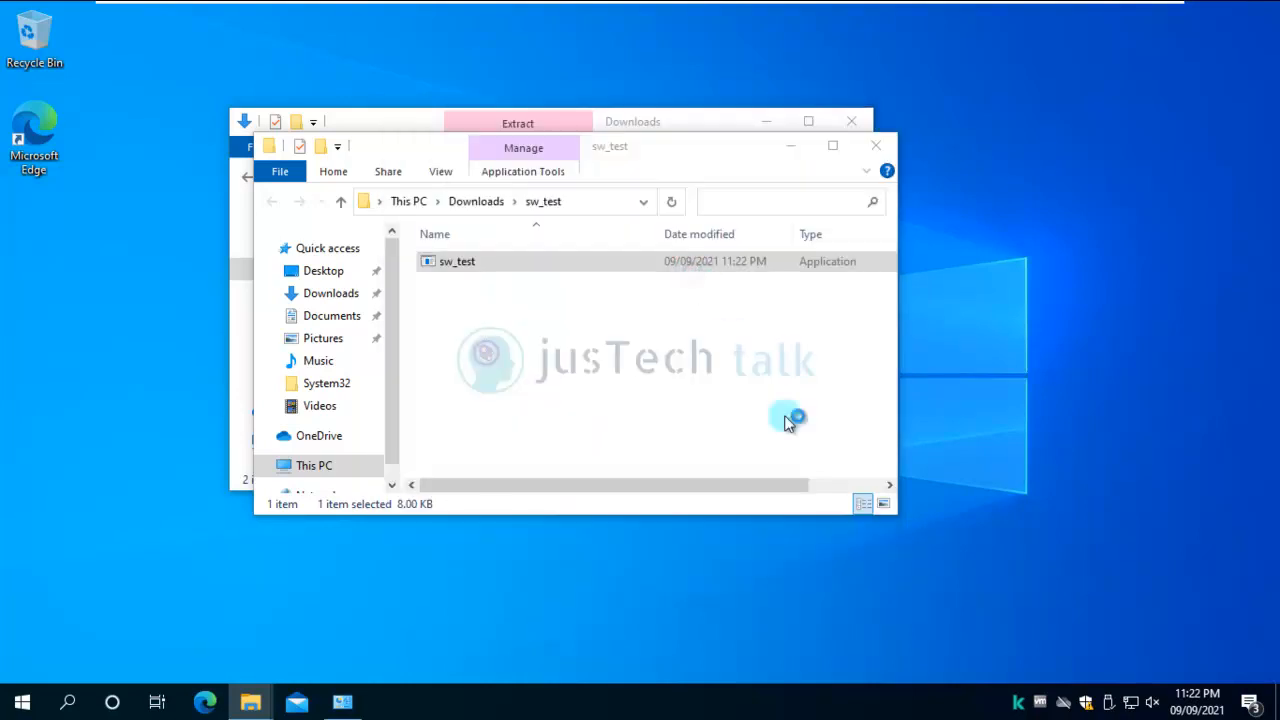
click(851, 124)
click(851, 124)
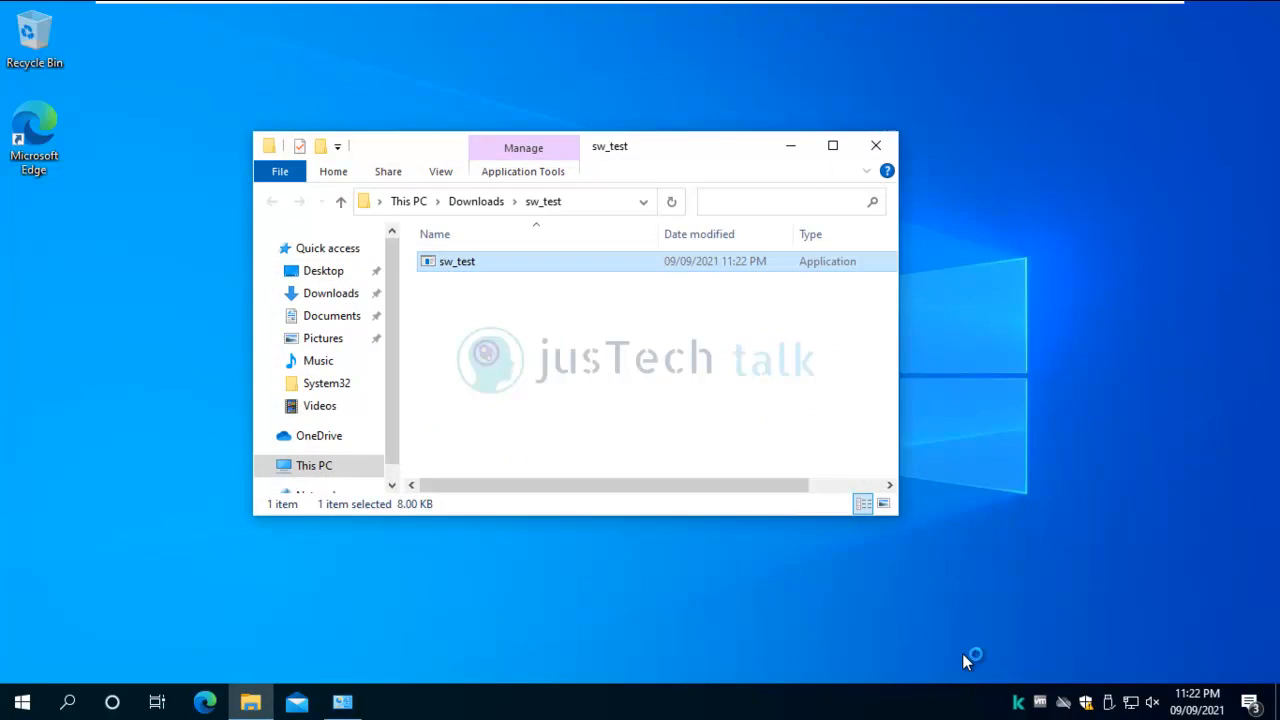
Open the Reports window of Kaspersky Endpoint Security via More Tools.
double_click(1020, 706)
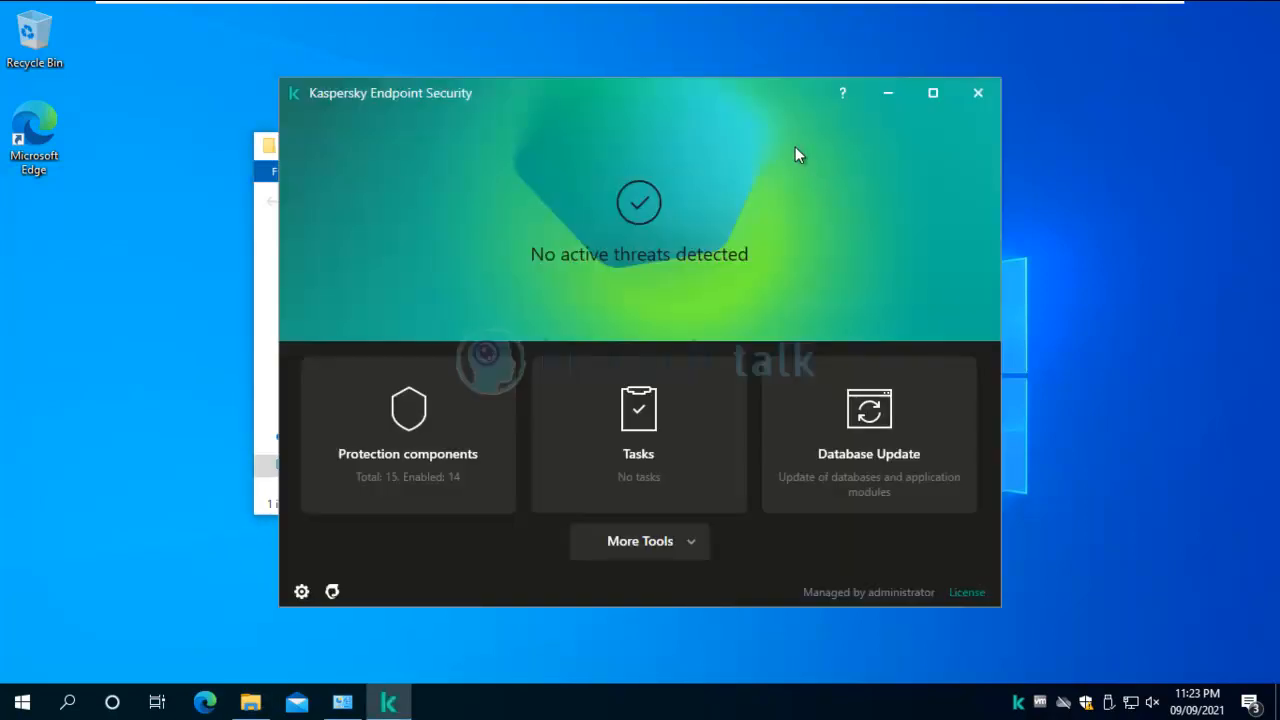
click(696, 543)
click(698, 550)
click(696, 544)
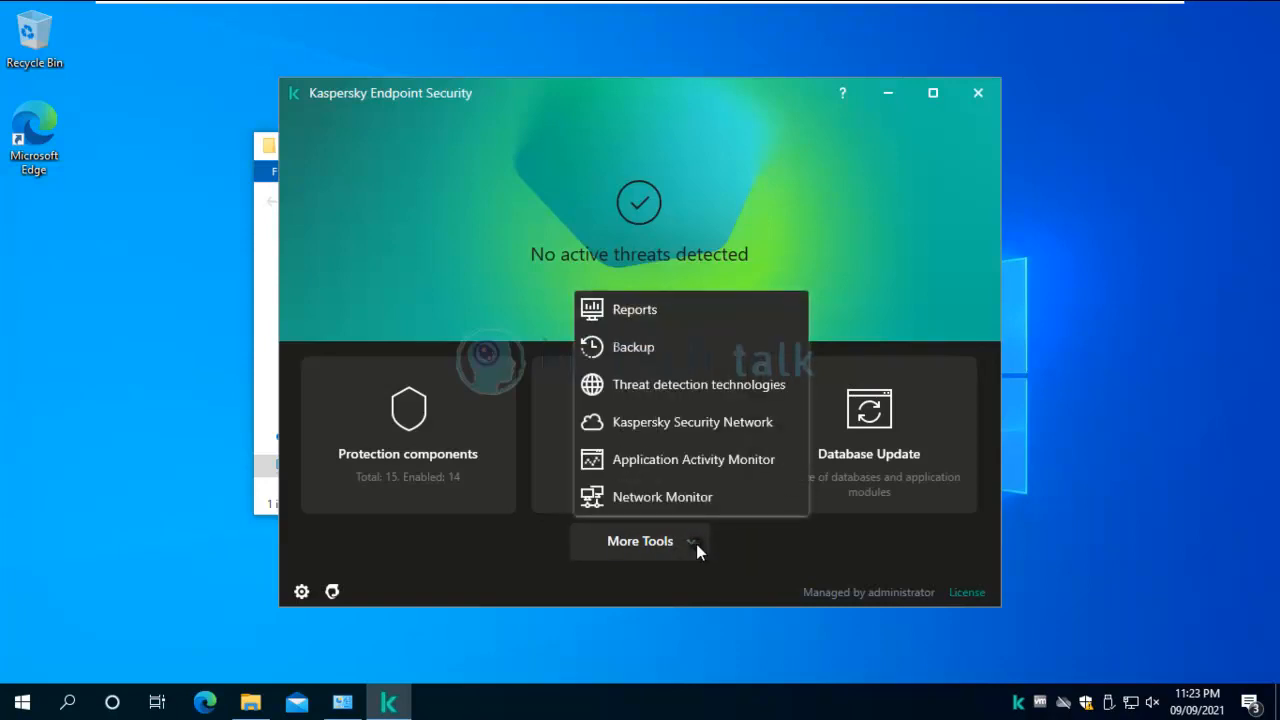
click(640, 315)
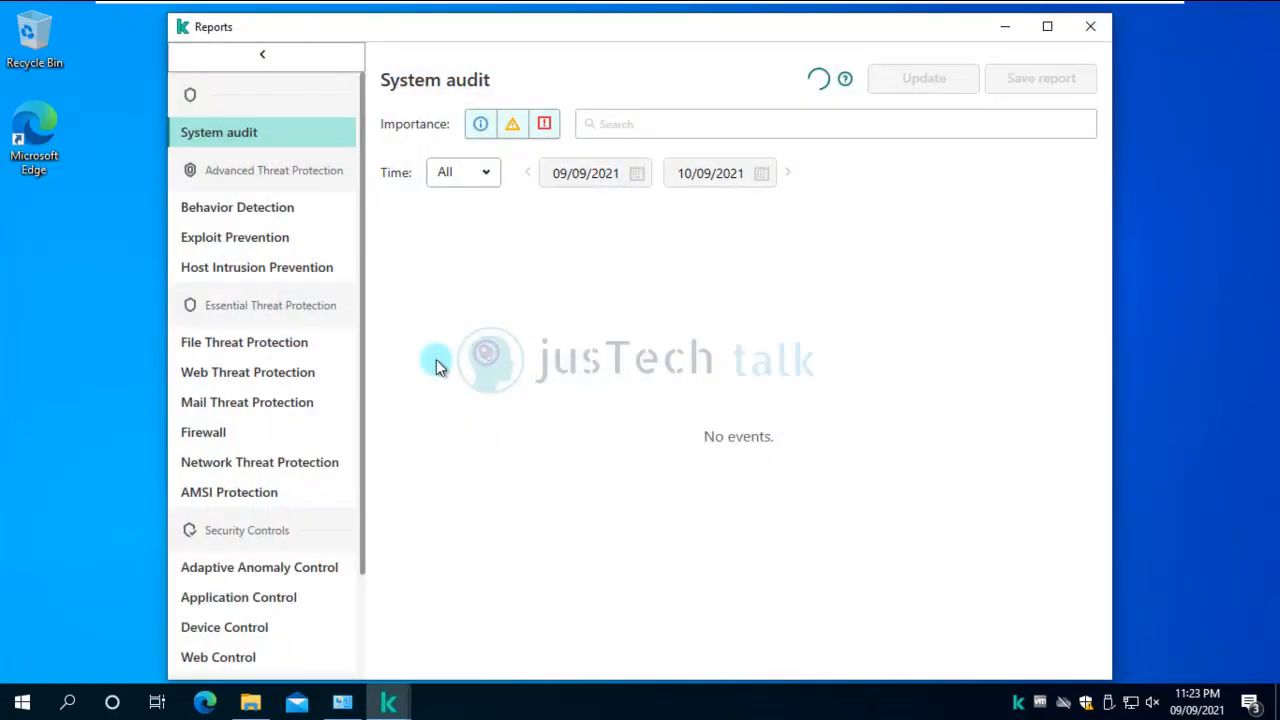
Review the Exploit Prevention, Behavior Detection and Host Intrusion Prevention reports.
click(251, 240)
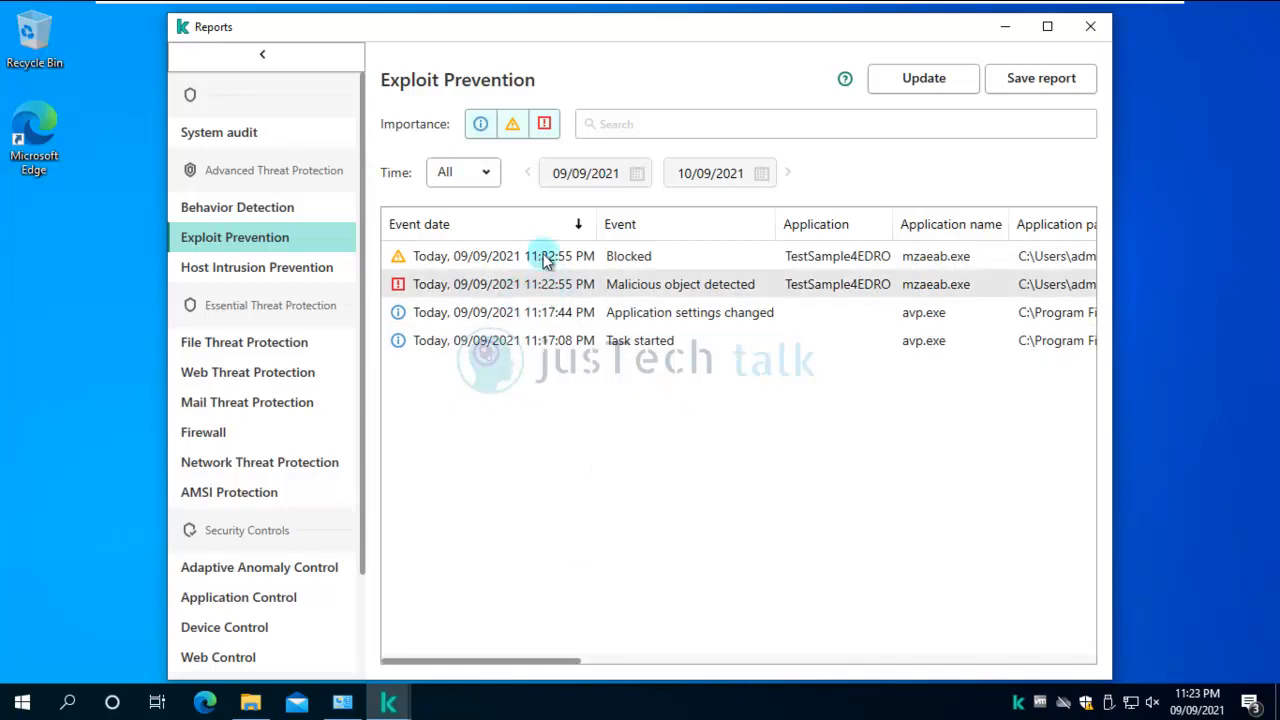
click(257, 213)
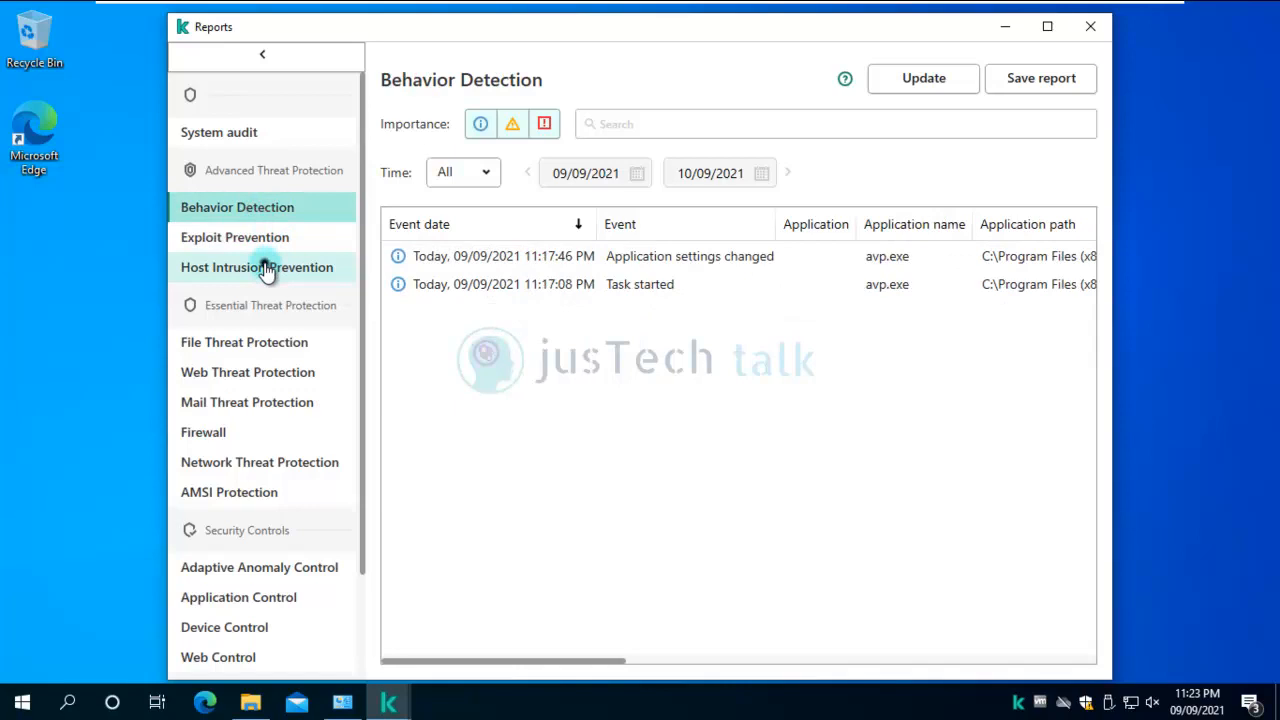
click(266, 270)
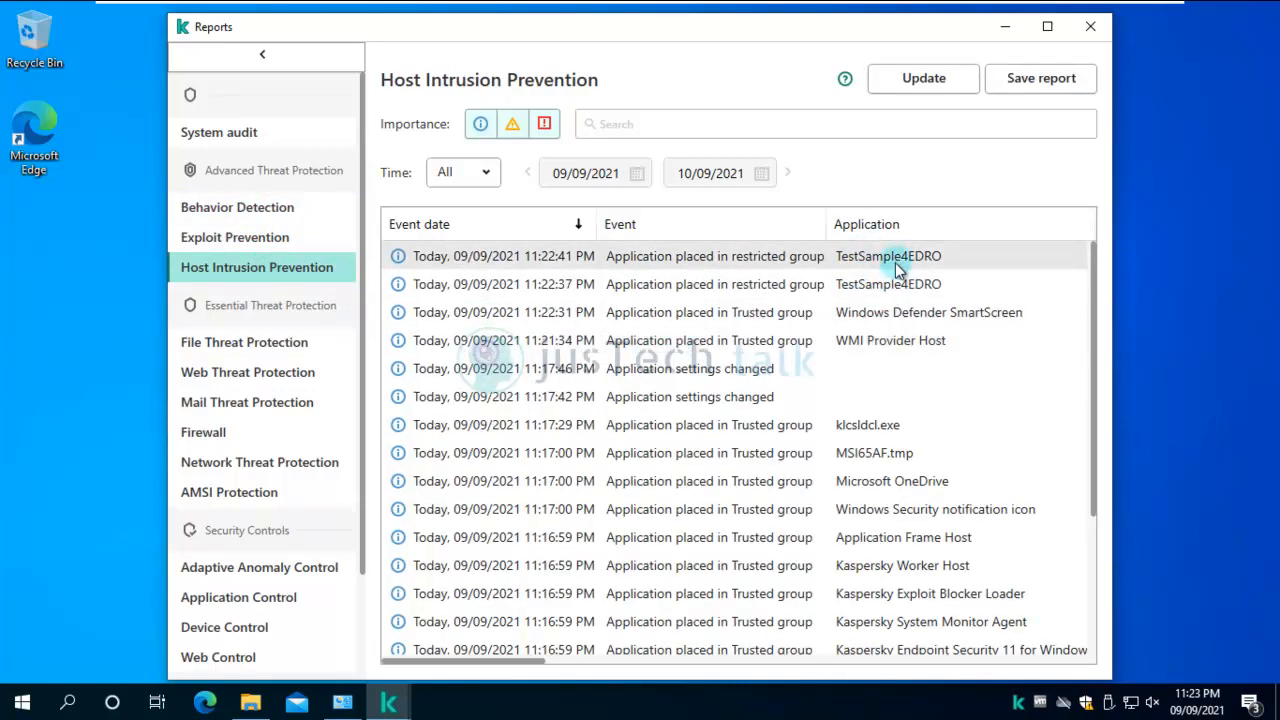
Minimize Reports and run sw_test again as administrator from the sw_test folder.
click(1006, 28)
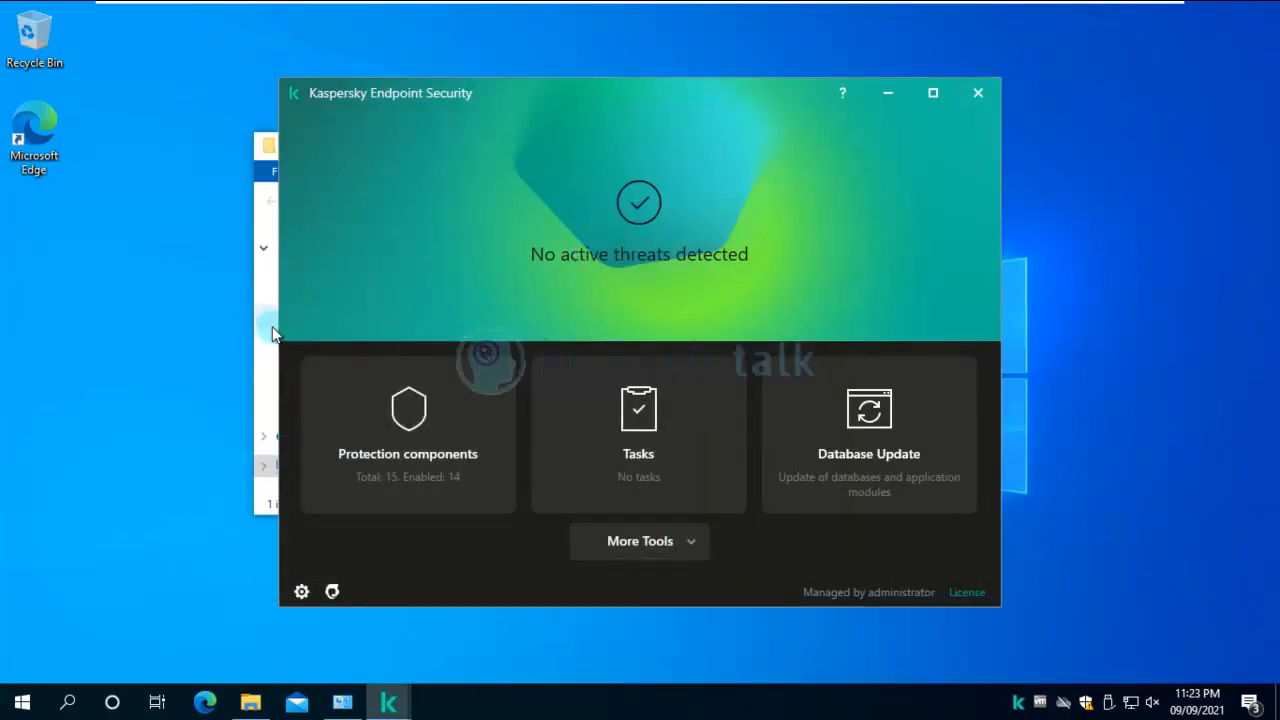
click(272, 326)
double_click(463, 262)
right_click(463, 261)
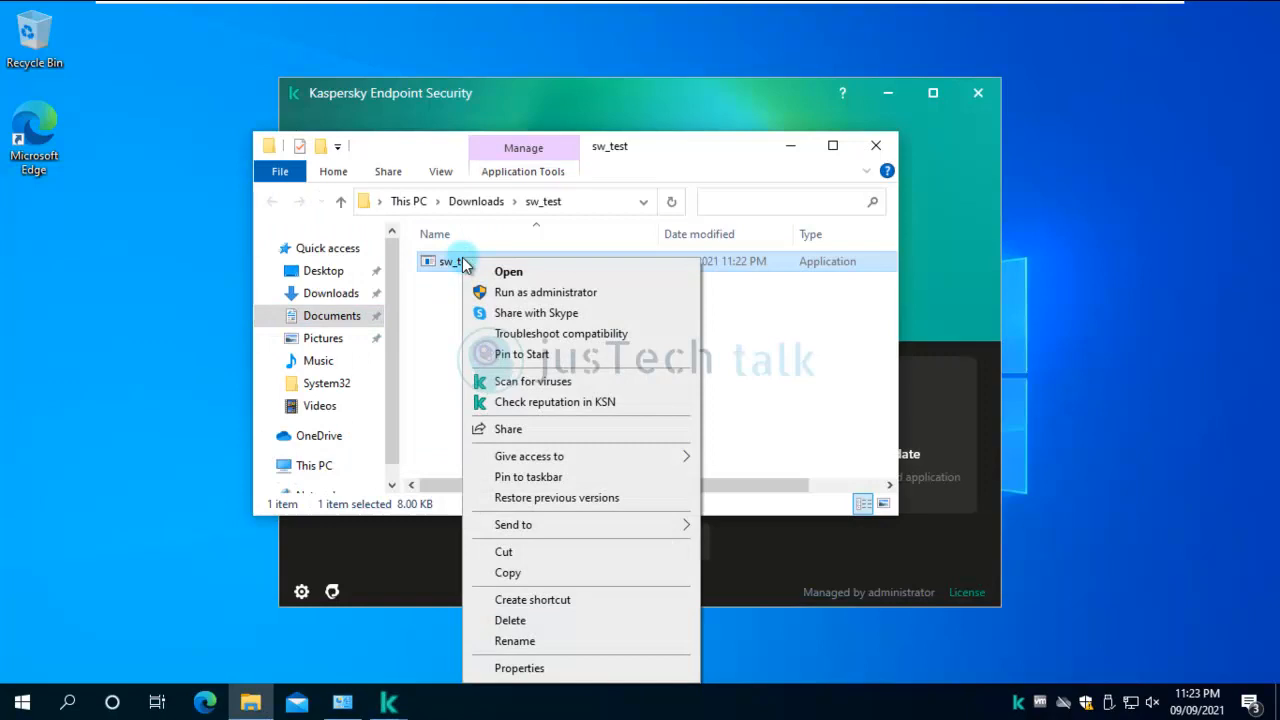
click(525, 290)
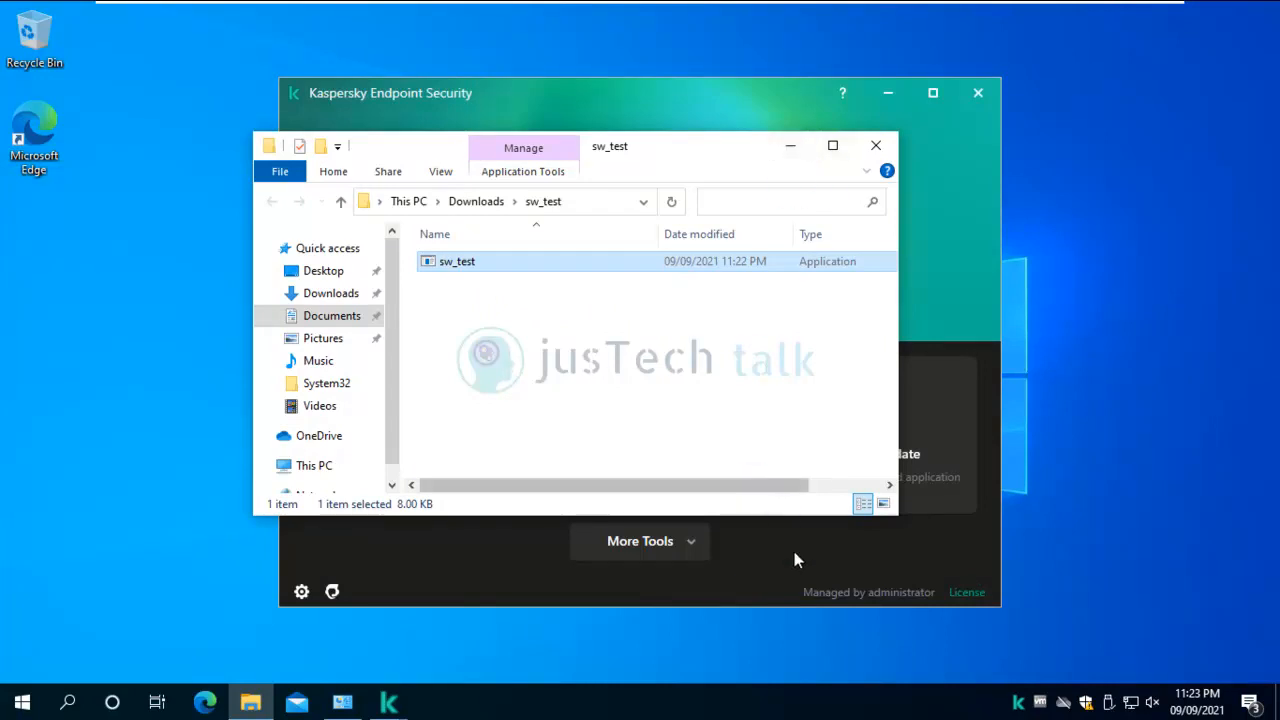
Reopen Reports, refresh the events and check the new Exploit Prevention entry.
click(692, 546)
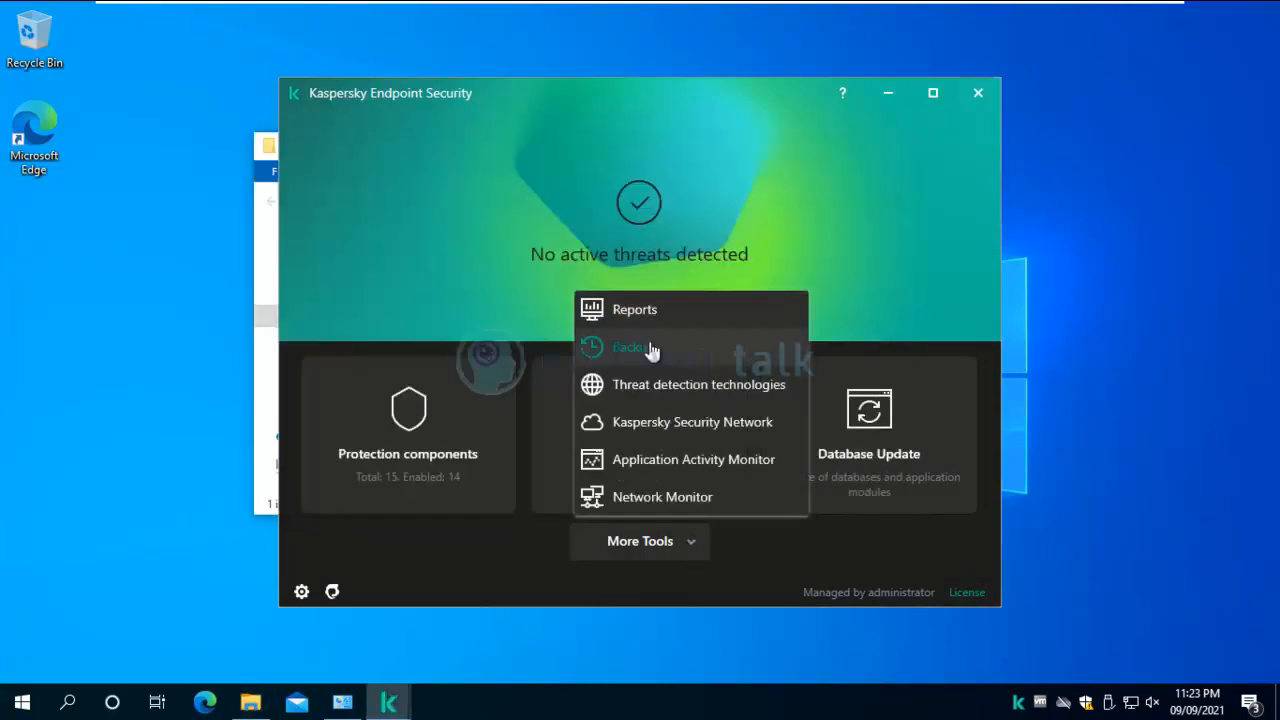
click(640, 312)
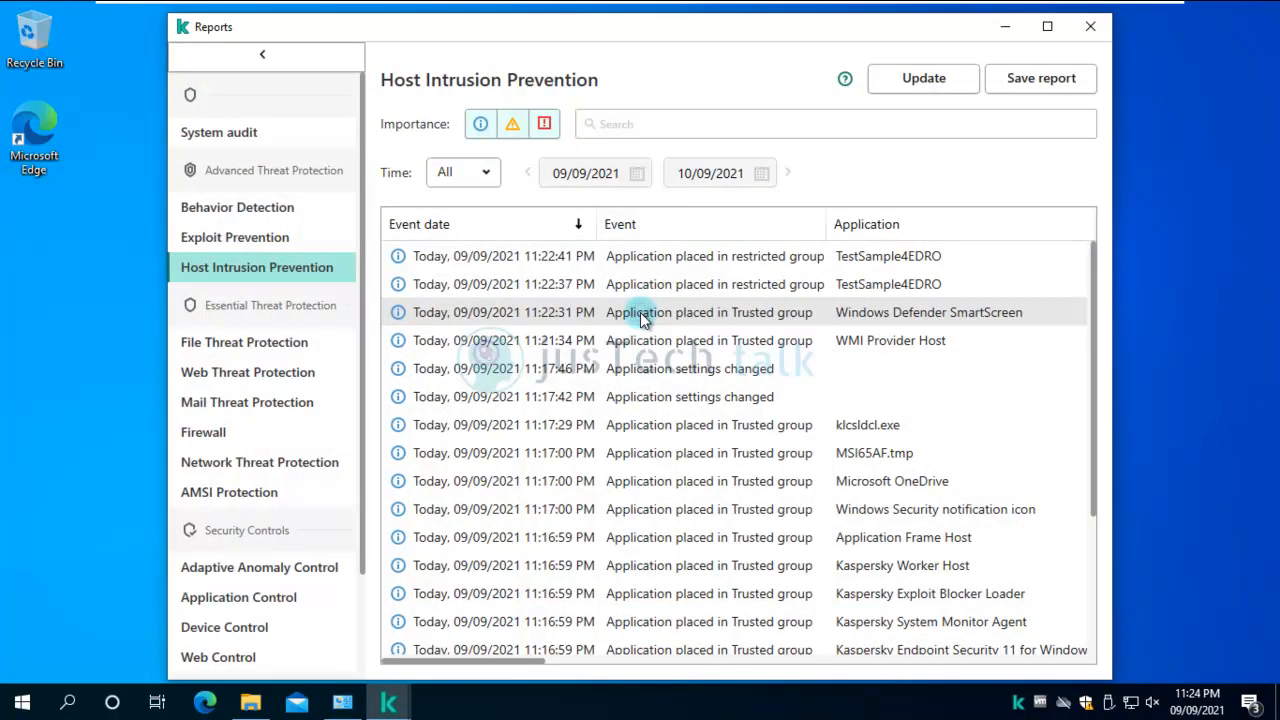
click(938, 84)
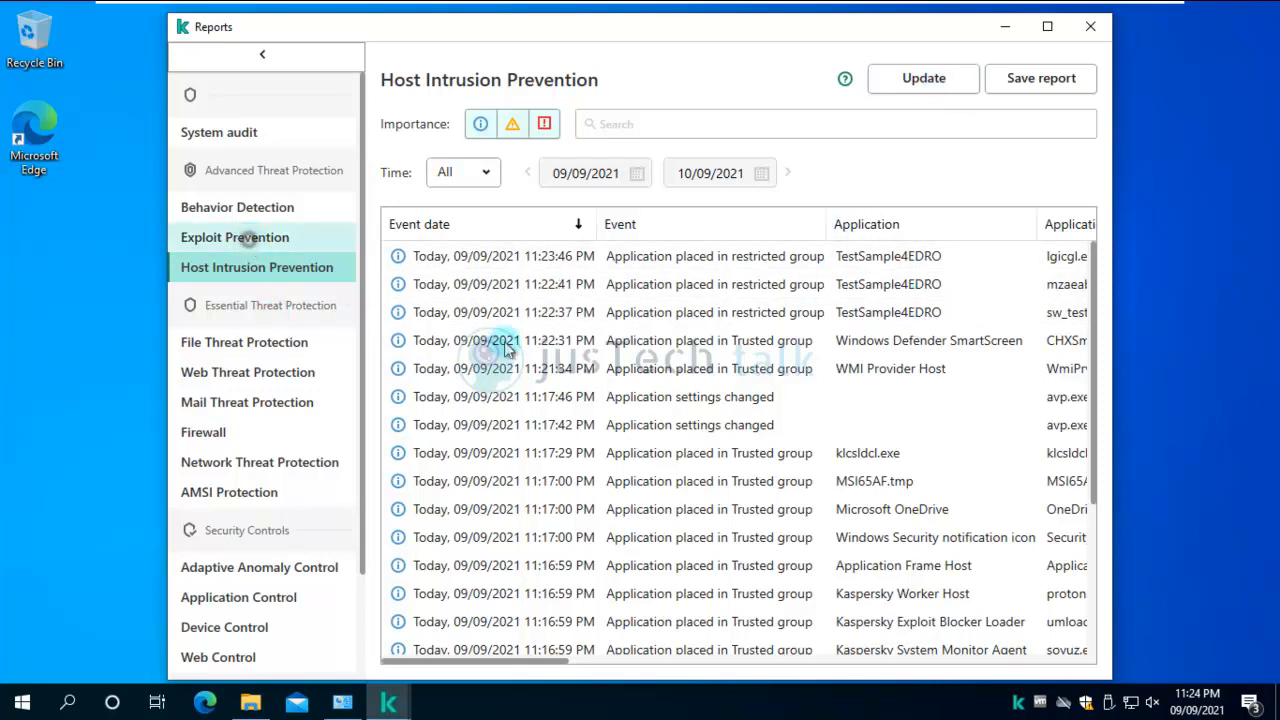
click(246, 239)
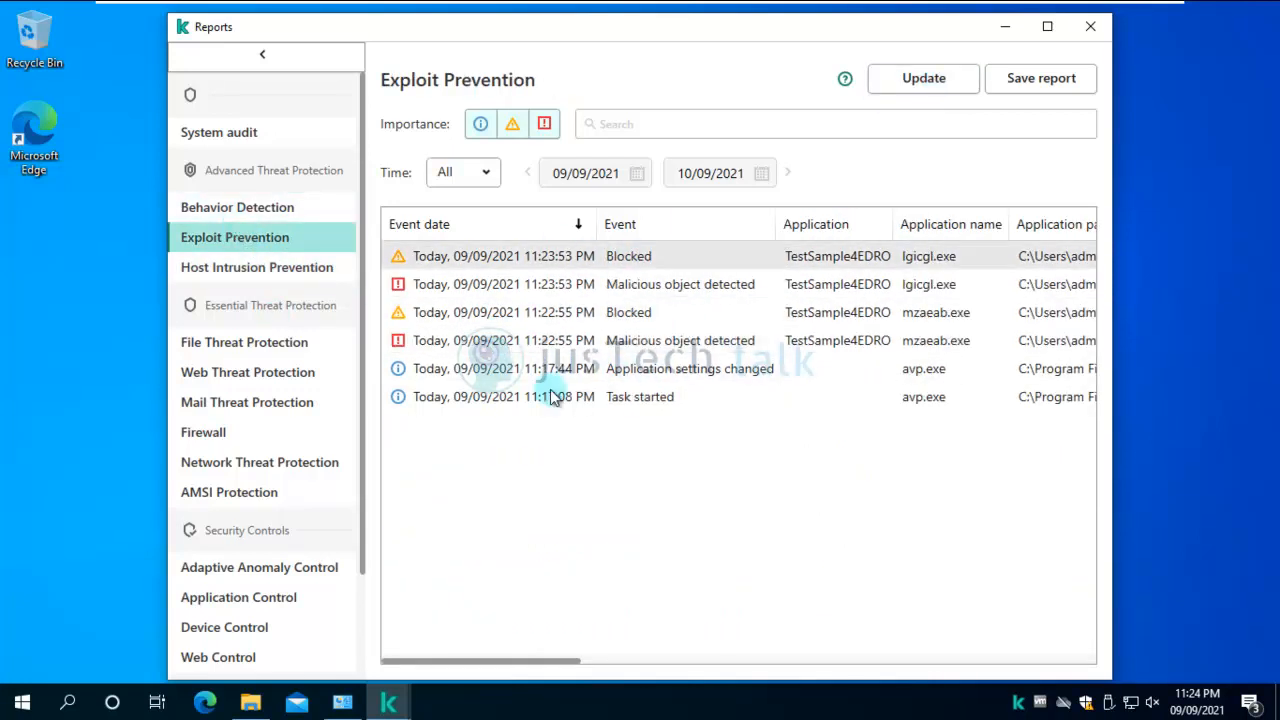
Minimize the Reports window, the Kaspersky main window and the sw_test folder.
click(1004, 26)
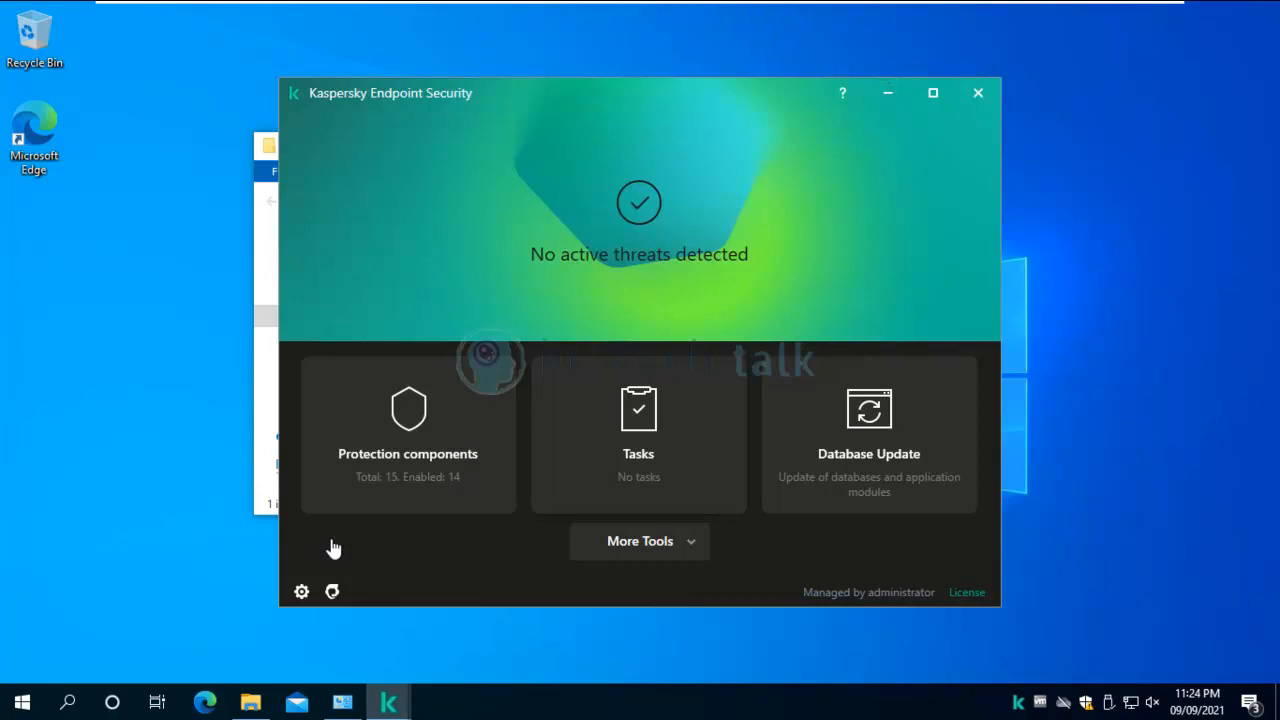
click(207, 704)
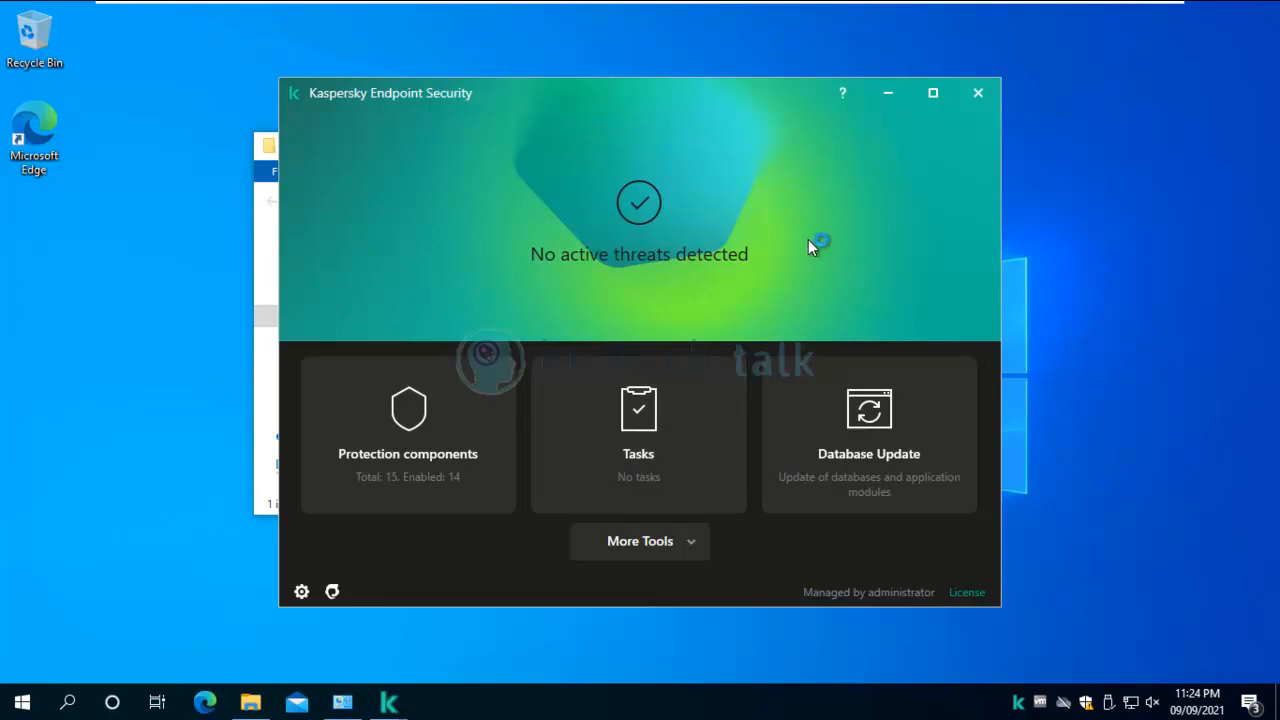
click(891, 96)
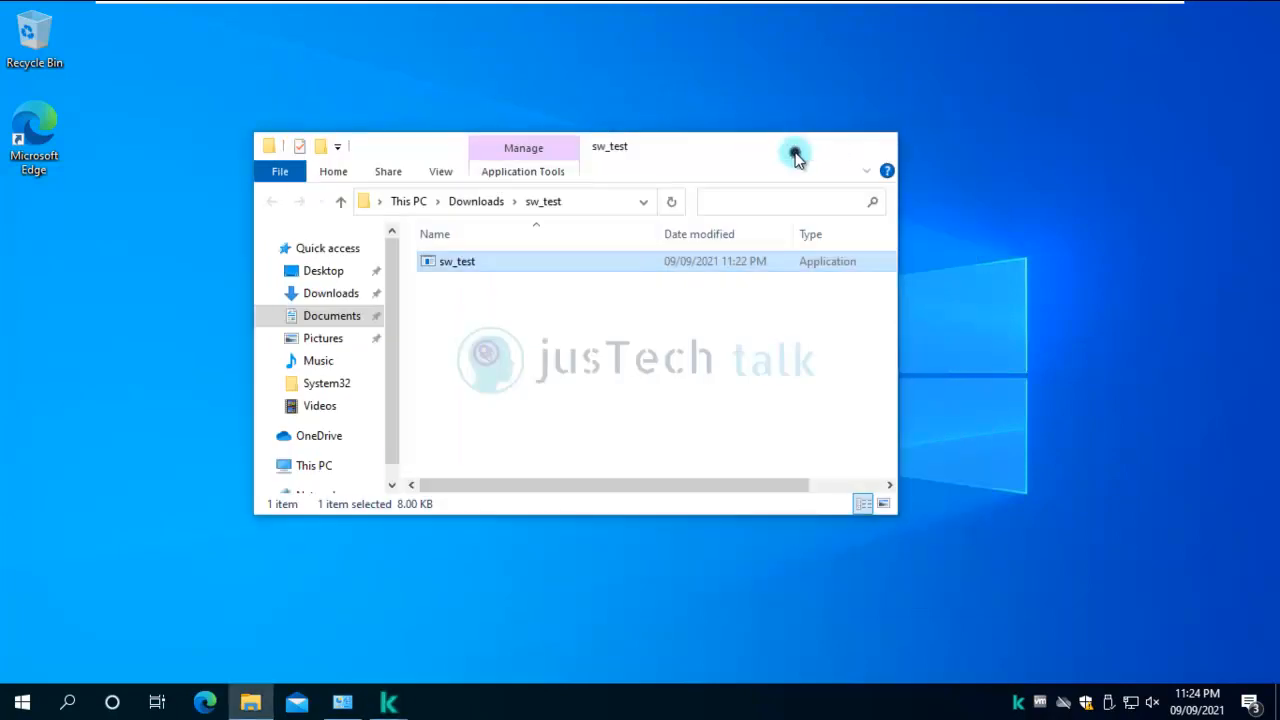
click(795, 152)
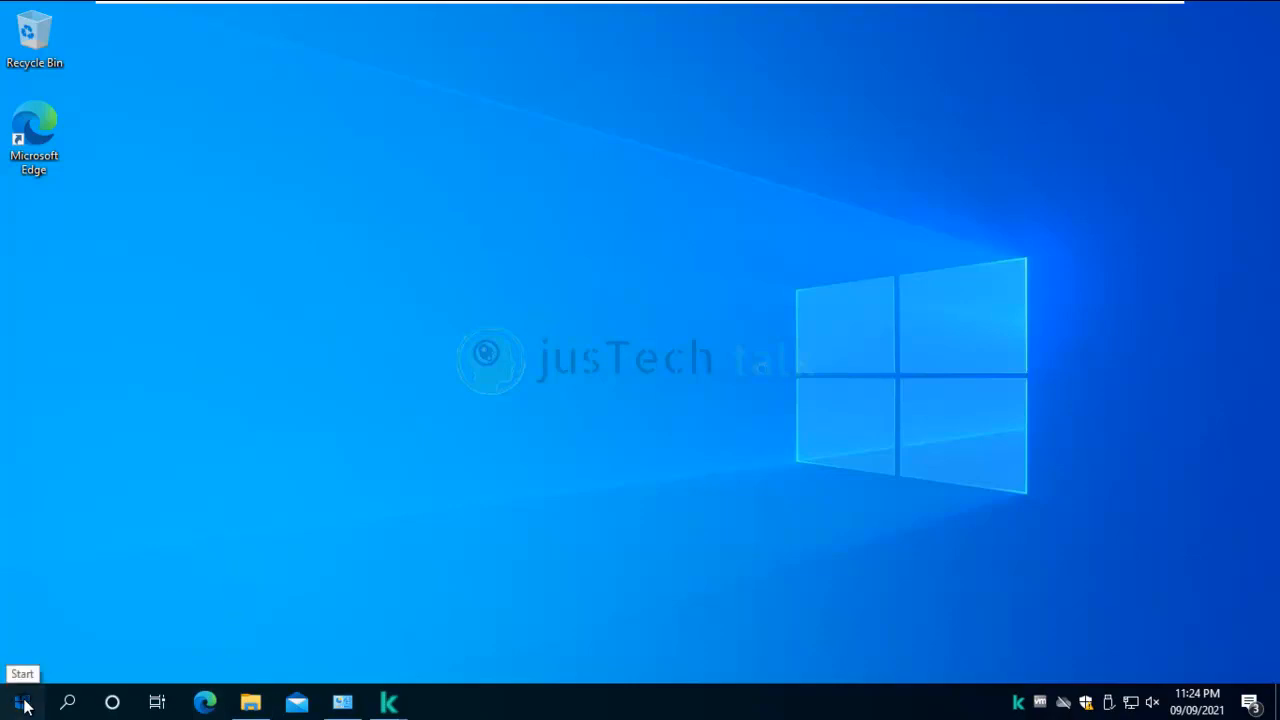
Run ping google.com in Command Prompt, then minimize it.
key(super)
text(cmd)
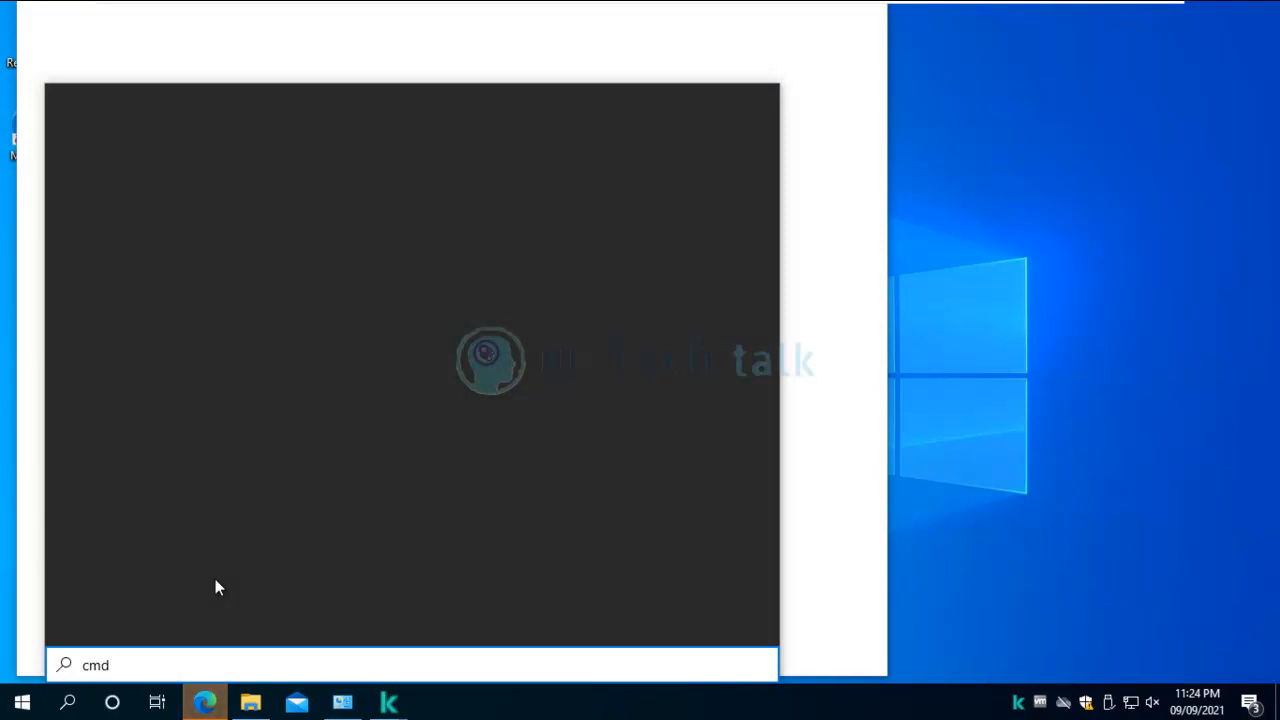
key(Return)
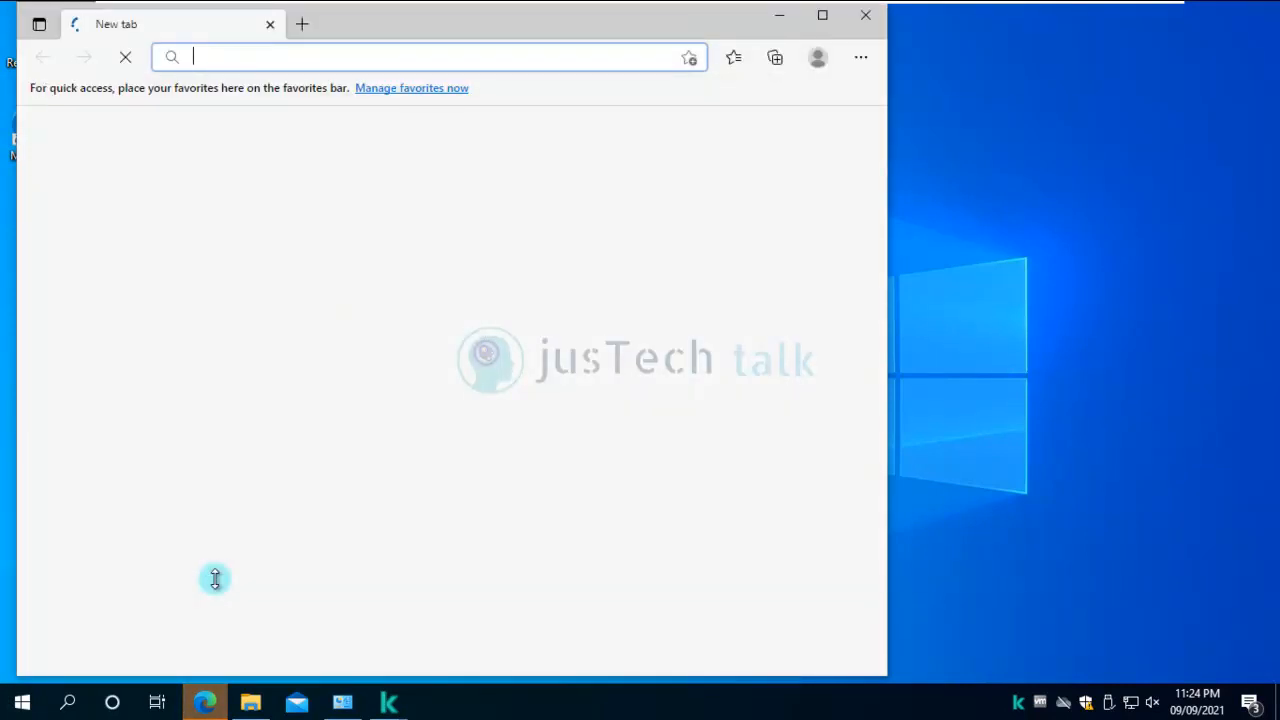
text(ping google.com)
key(Return)
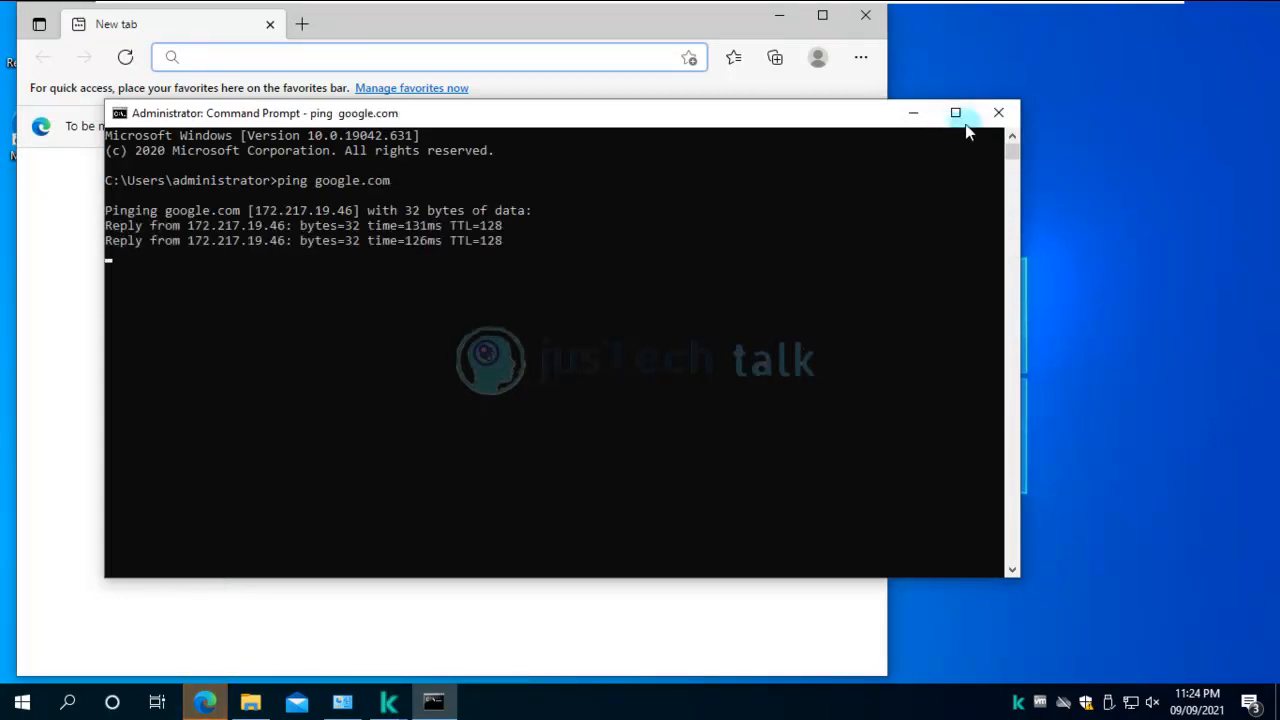
click(913, 116)
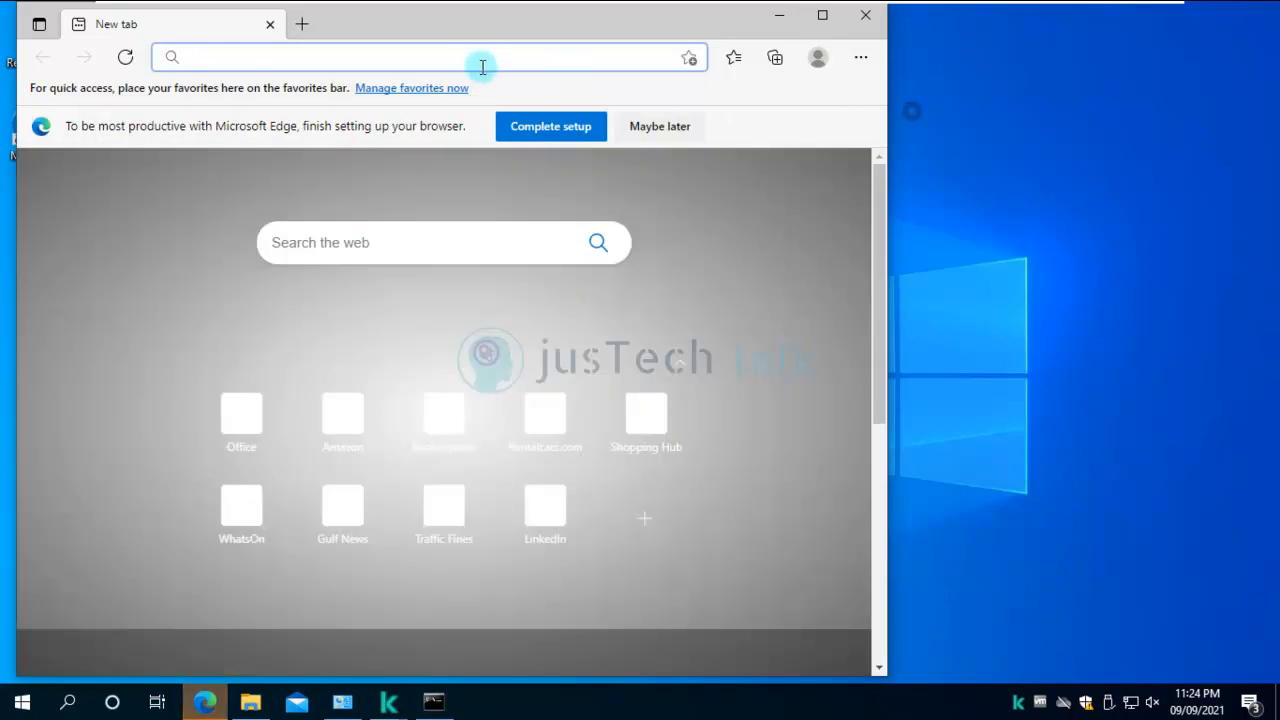
Load google.com in Edge, then switch to the App02 server machine.
click(477, 62)
text(google.com)
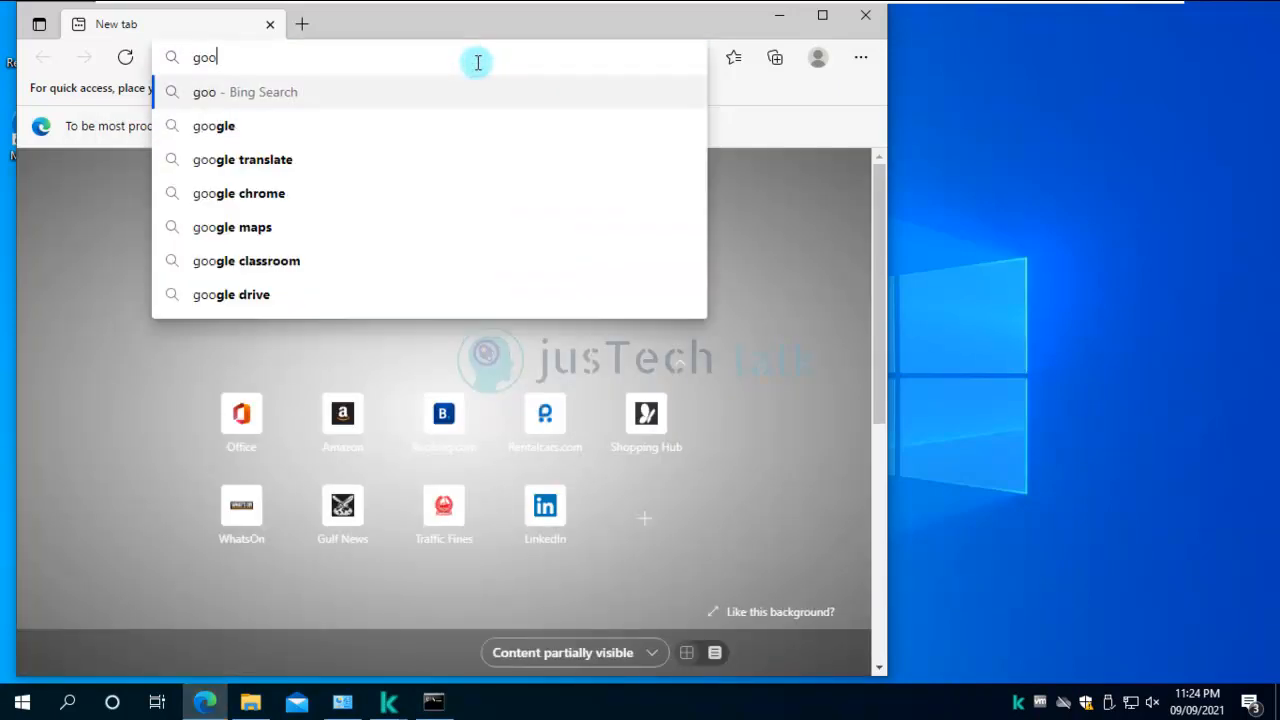
key(Return)
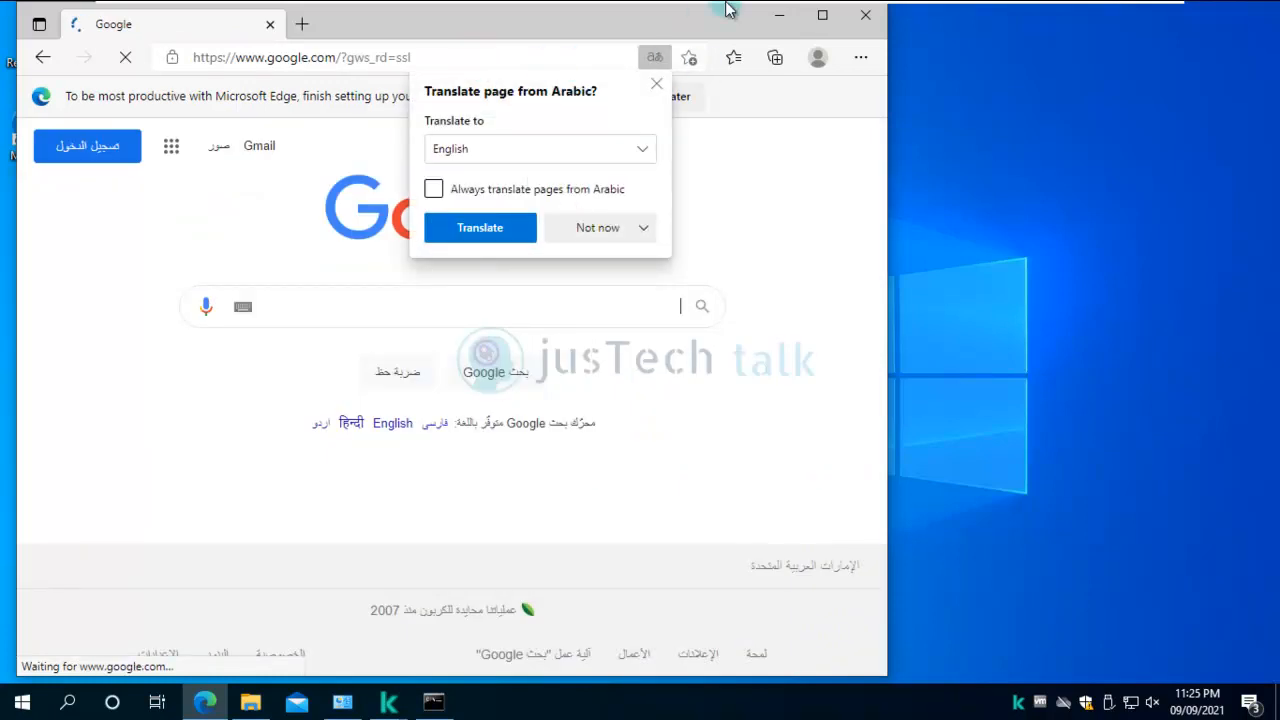
mouse_move(738, 18)
click(679, 14)
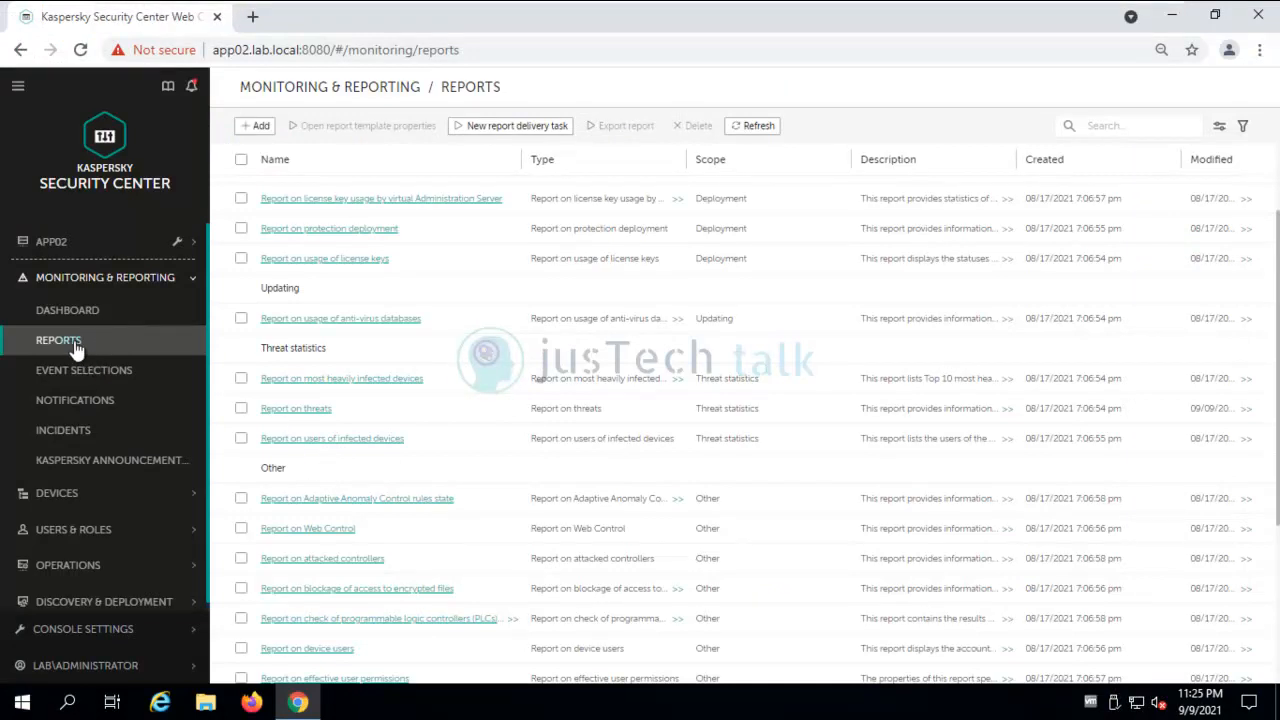
Open the Report on threats and its Details listing two PDM:Exploit.Win32.Generic detections on CLIENT01.
click(304, 409)
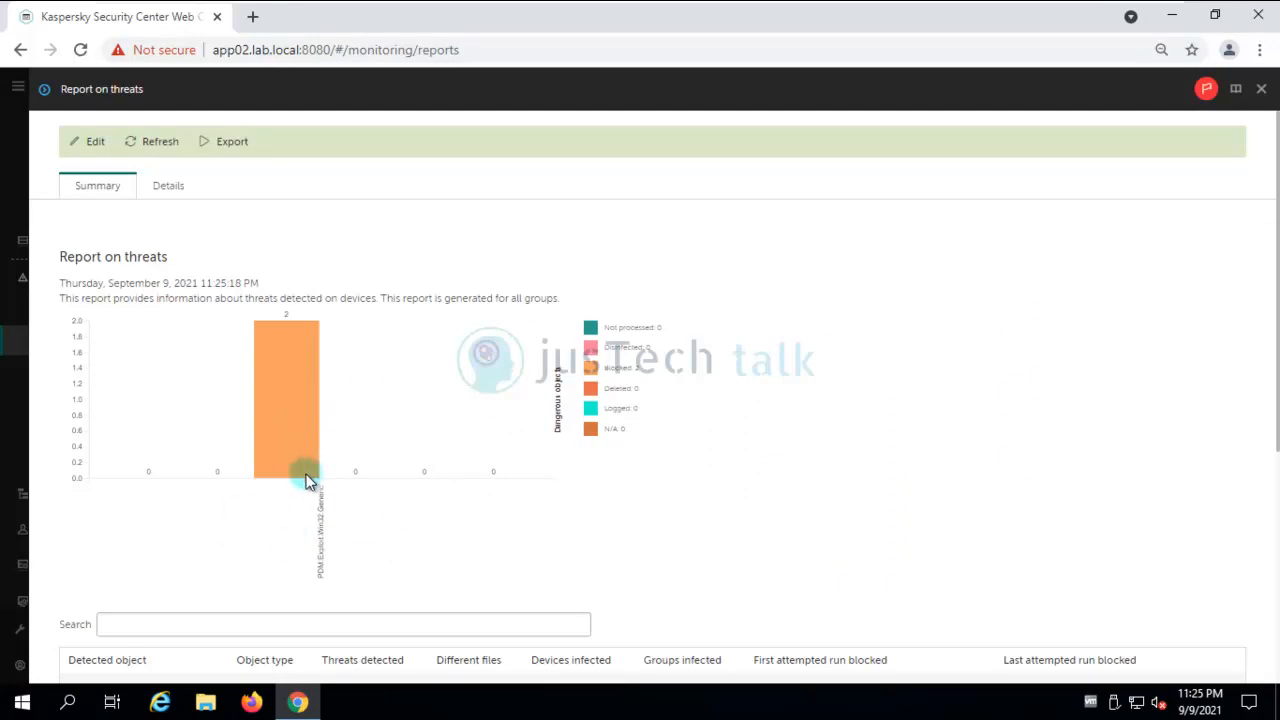
scroll(307, 480, down, 3)
scroll(307, 480, up, 1)
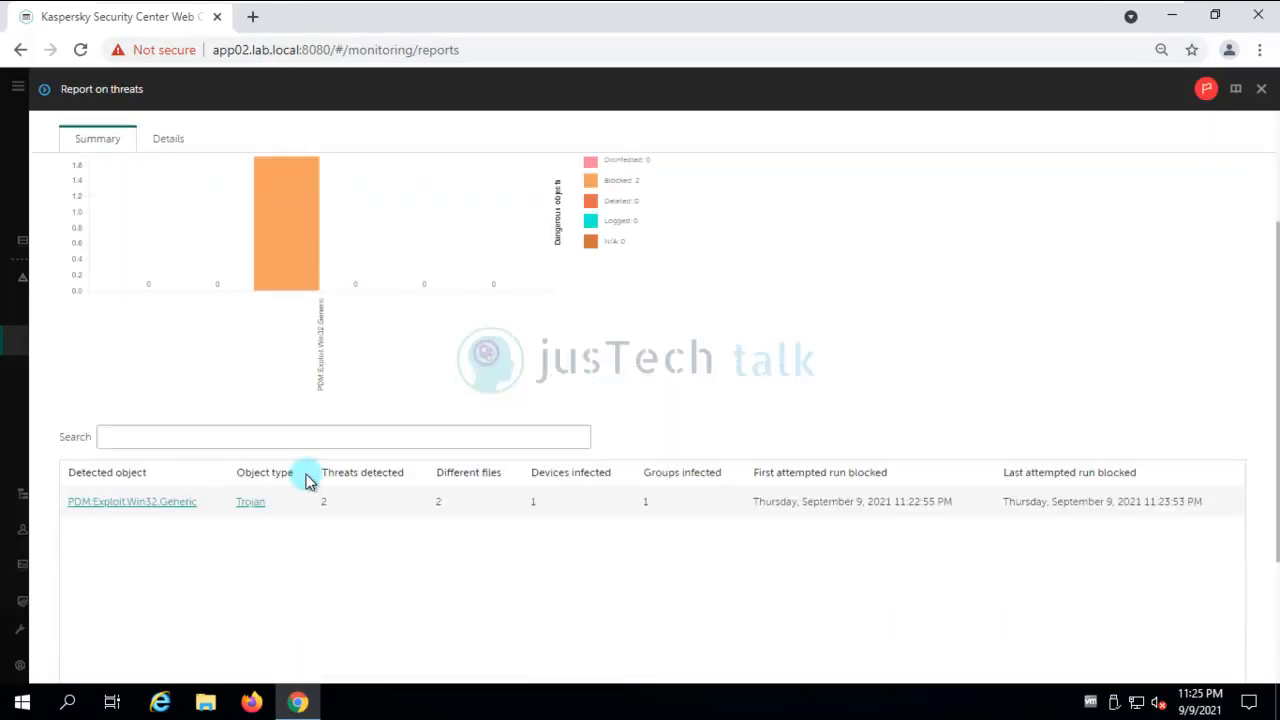
scroll(307, 480, up, 2)
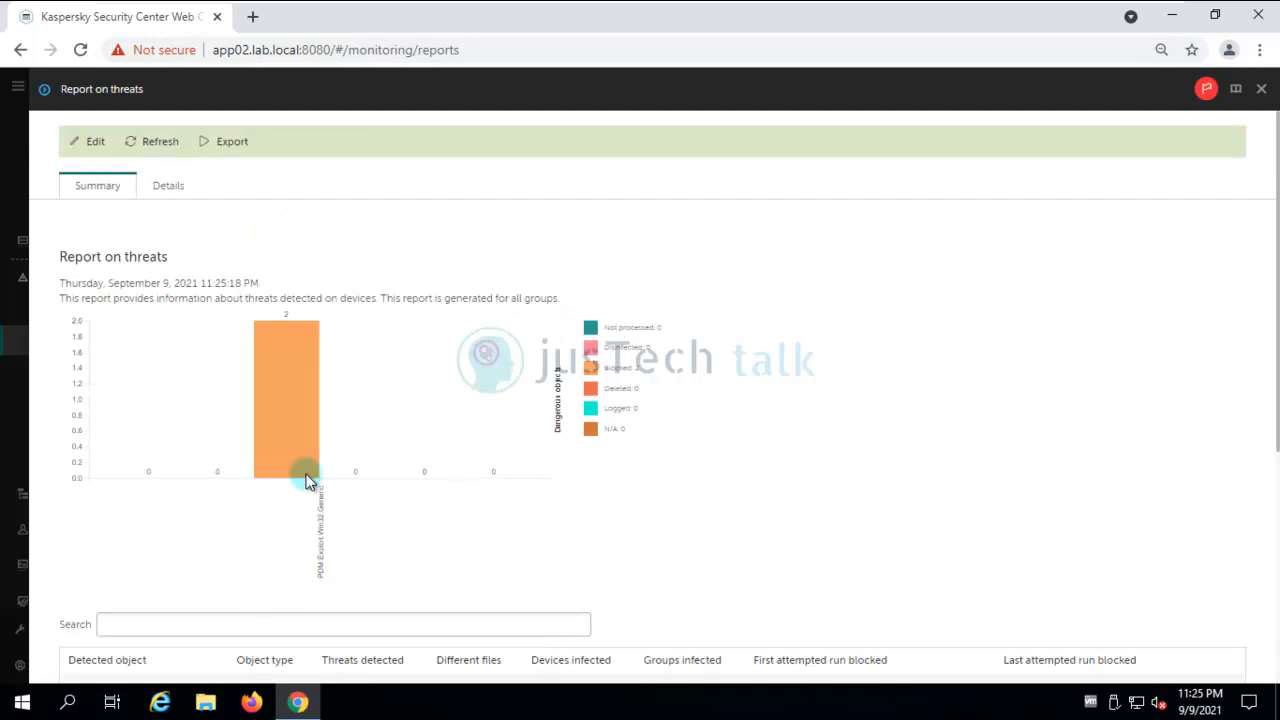
click(166, 190)
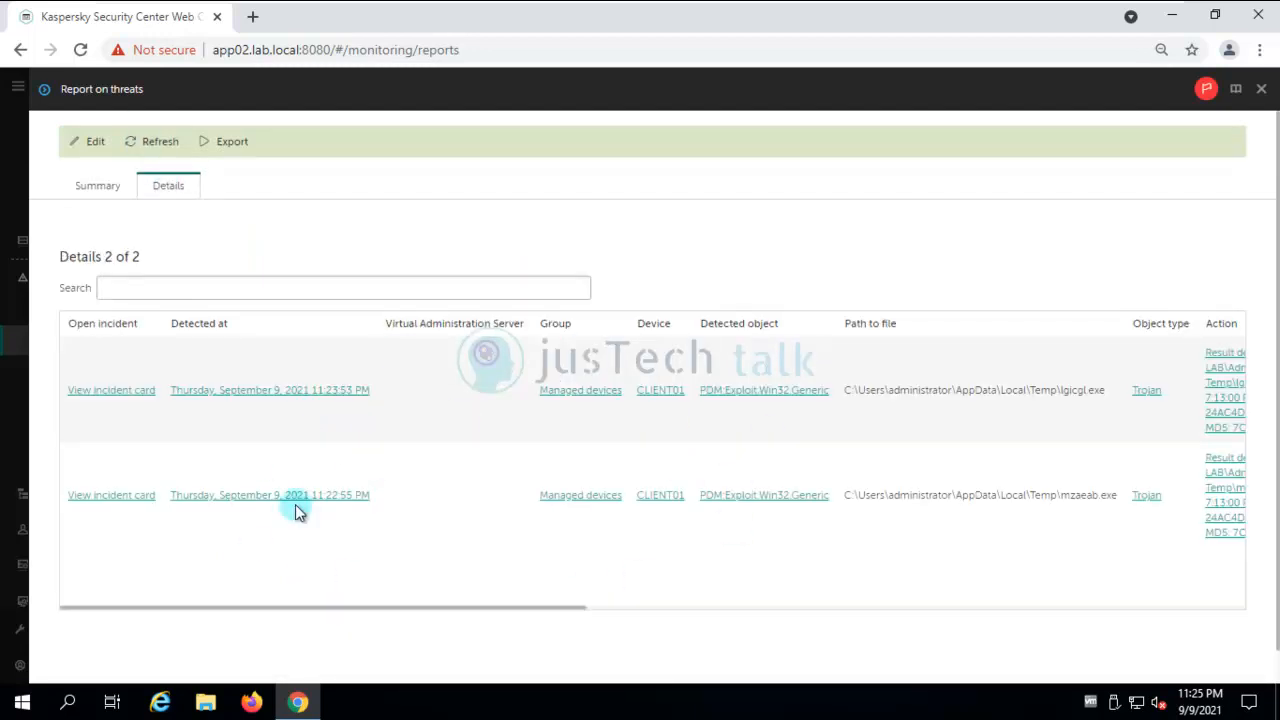
Open the lgicgl.exe incident card and review its Incident, Process and File sections.
click(115, 397)
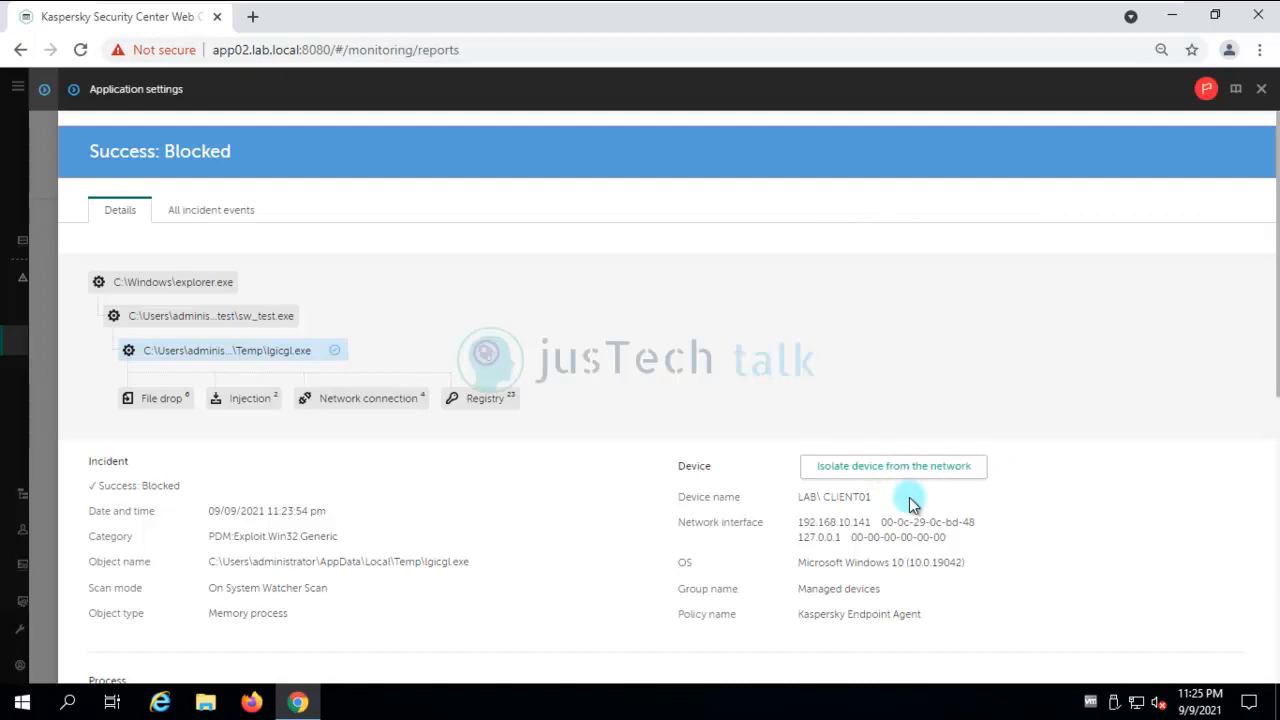
scroll(912, 503, down, 4)
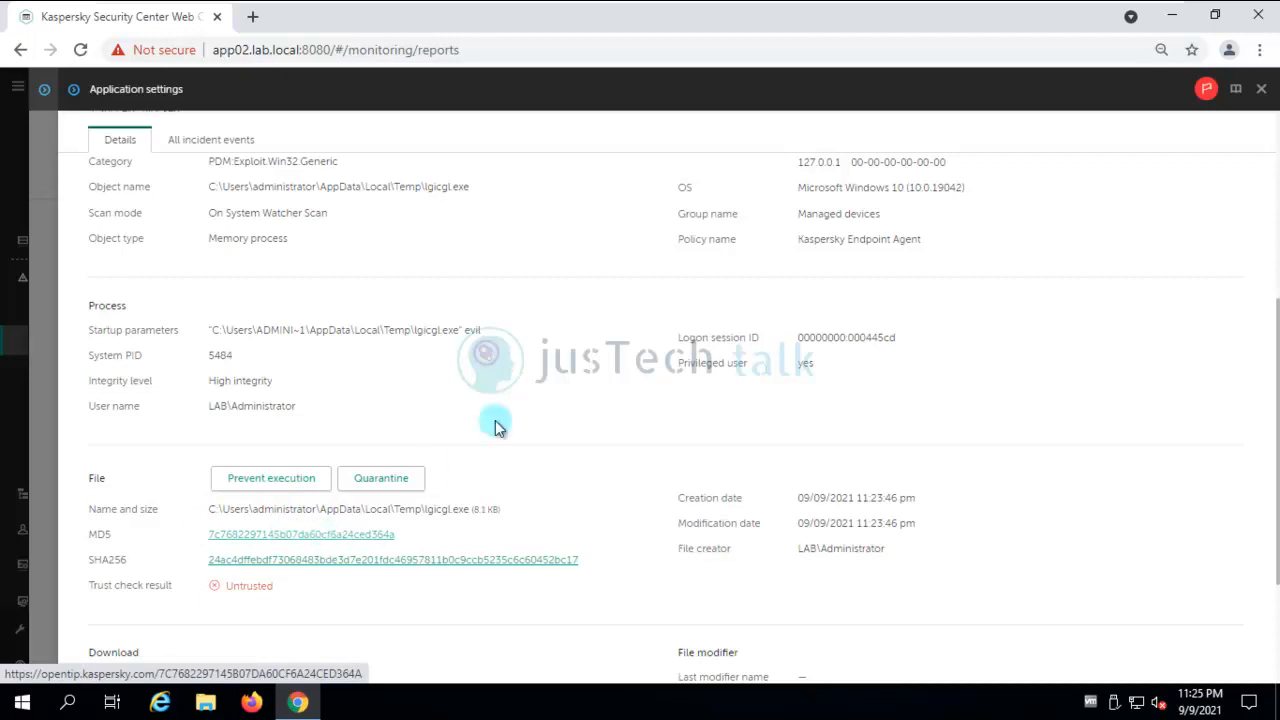
scroll(502, 416, up, 4)
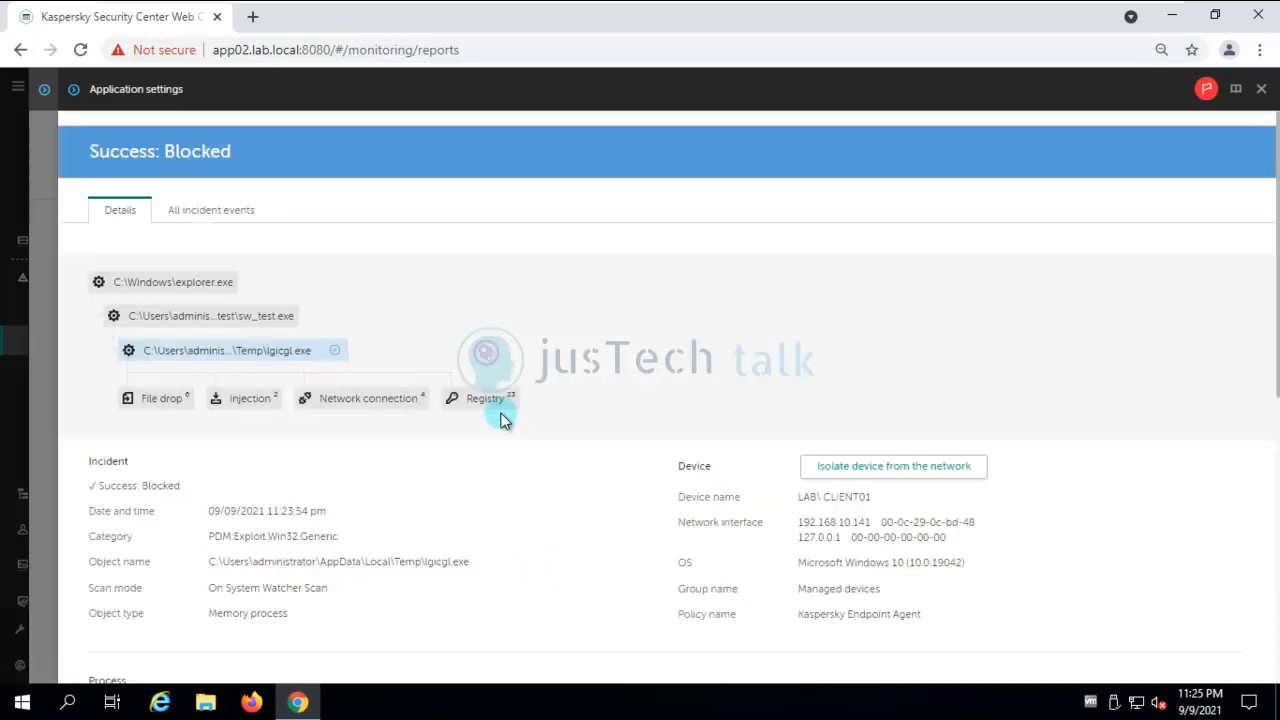
scroll(502, 420, down, 6)
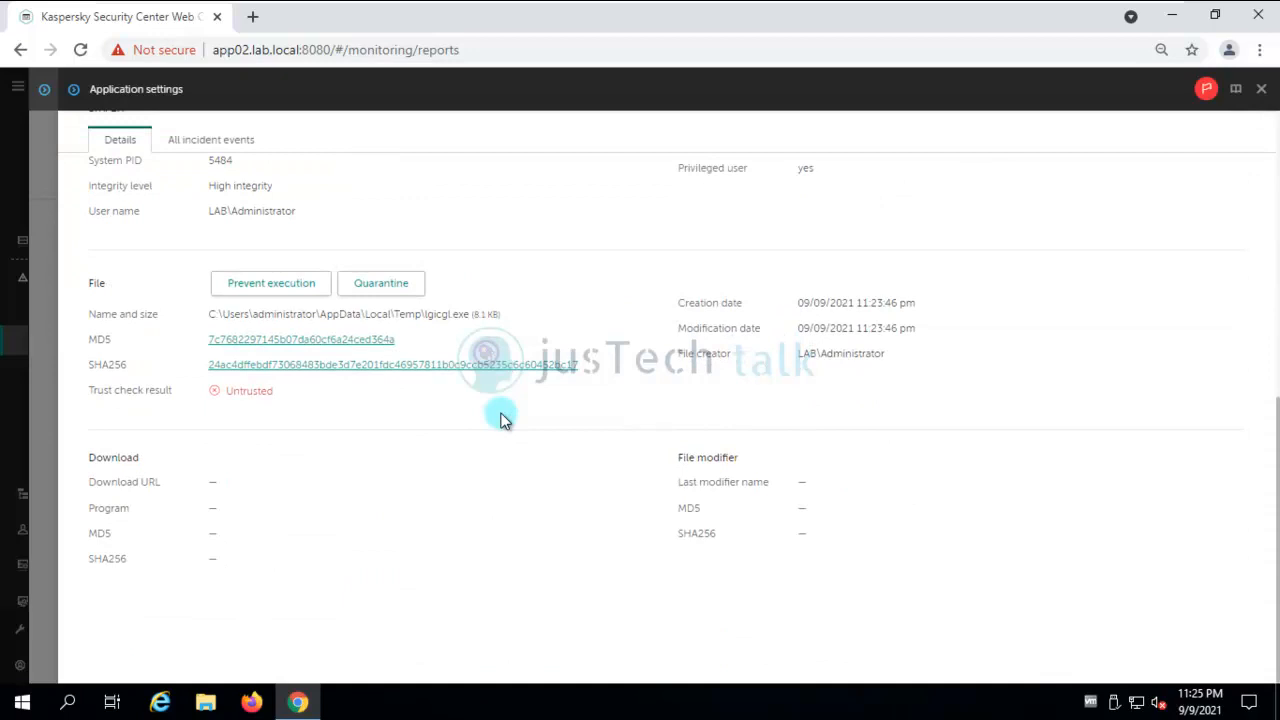
scroll(502, 418, up, 2)
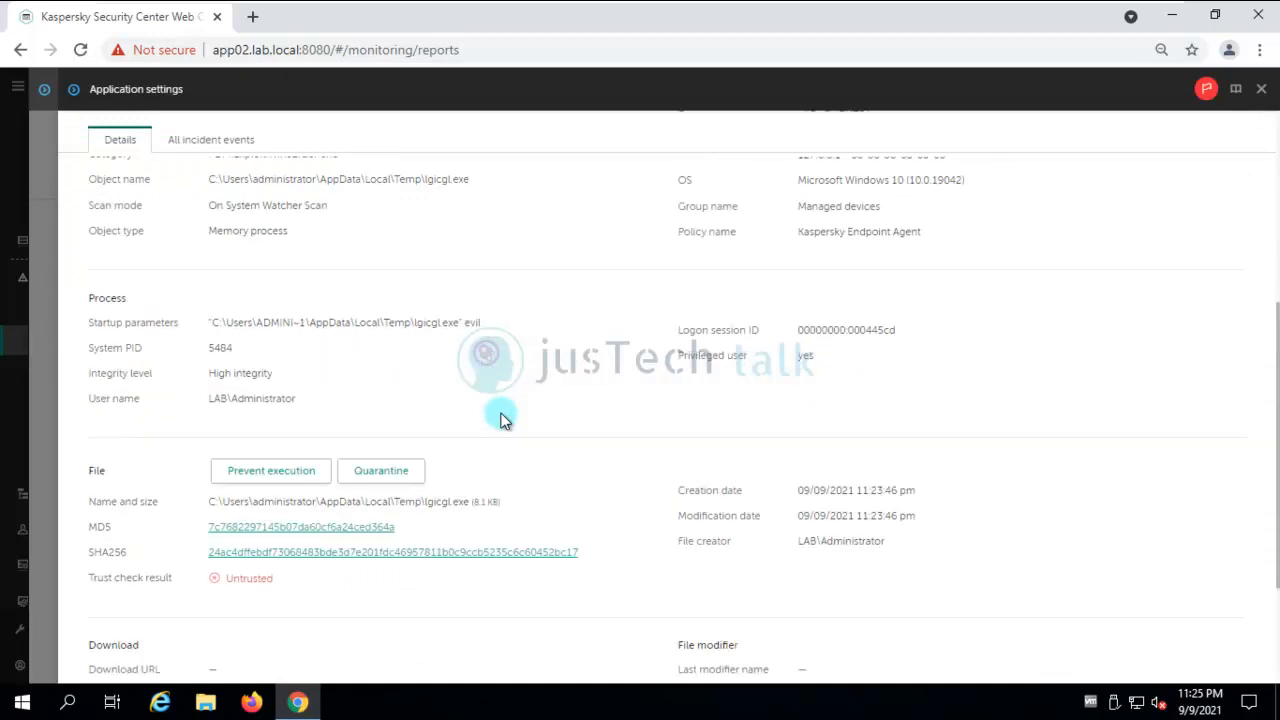
Look up the file's MD5 on opentip.kaspersky.com and review its No threats detected report.
click(280, 533)
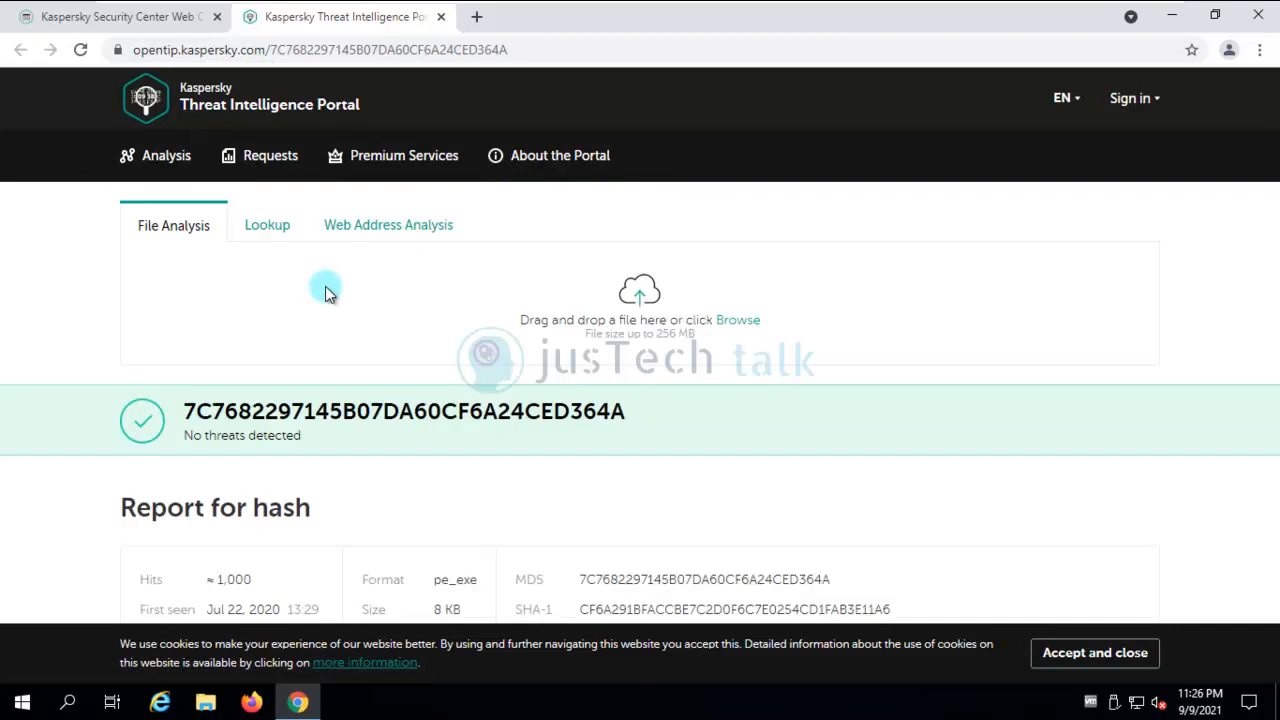
scroll(466, 429, down, 1)
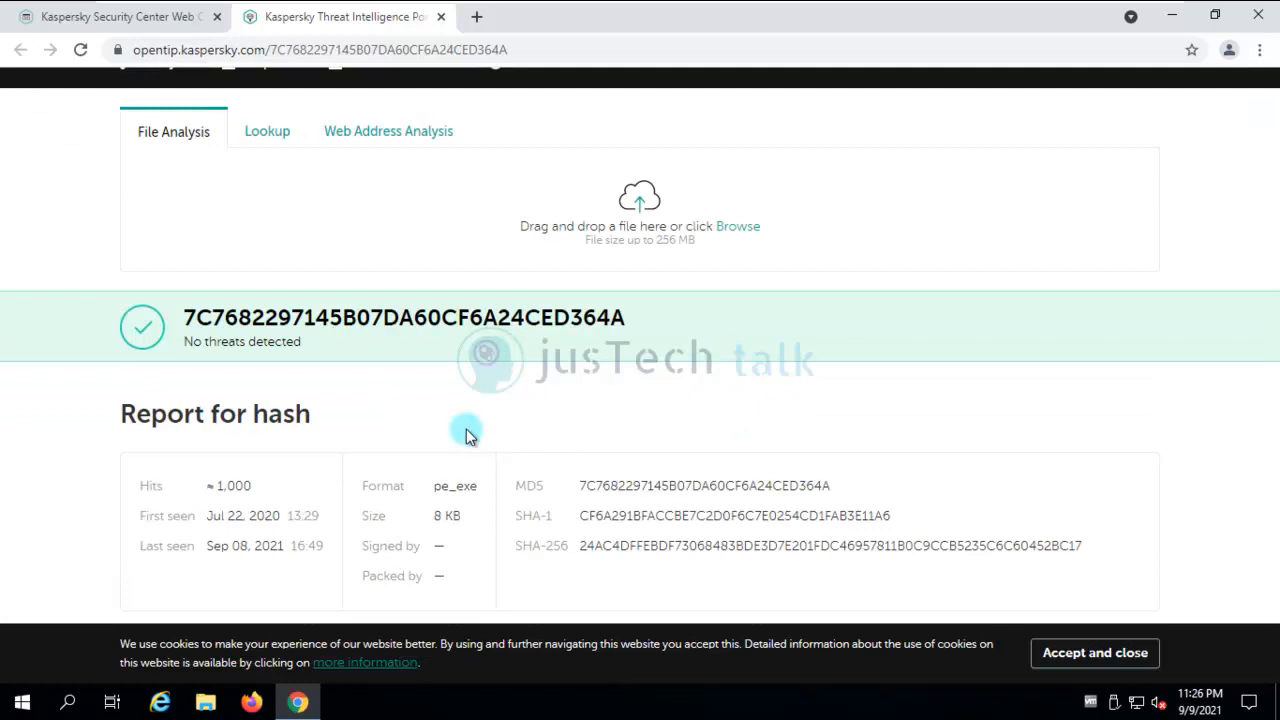
scroll(466, 432, down, 1)
scroll(468, 433, down, 2)
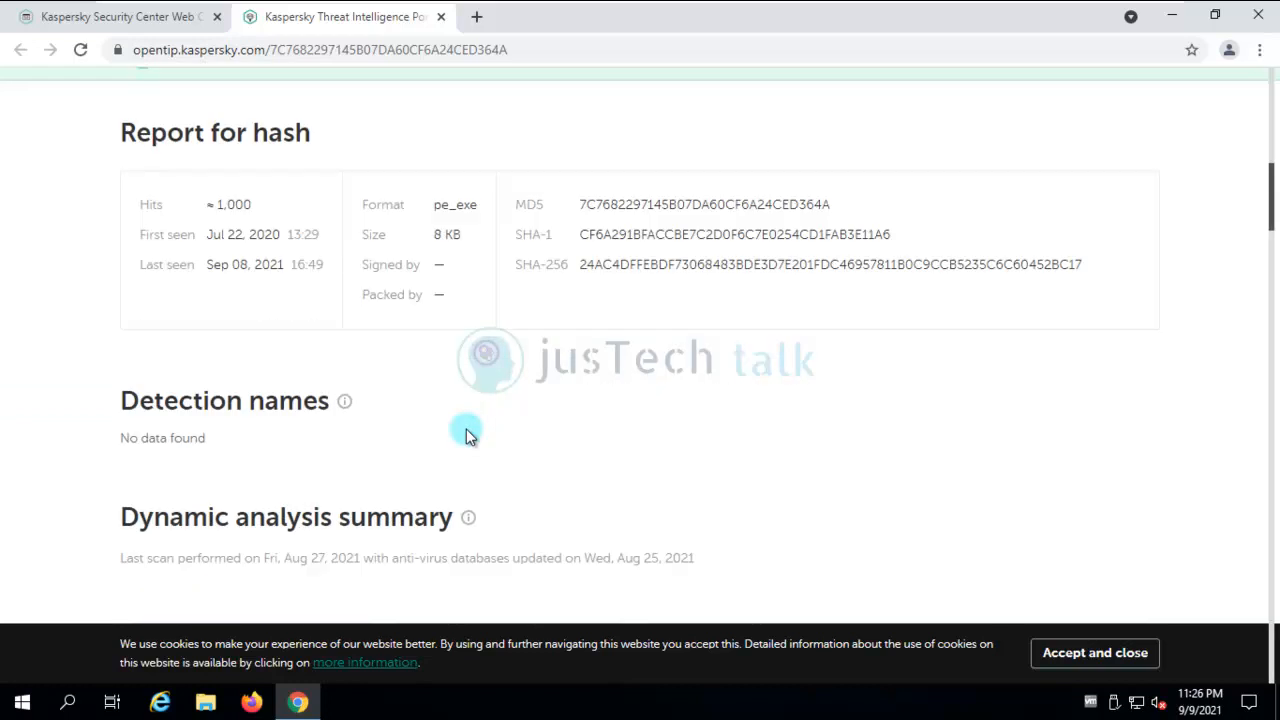
scroll(466, 432, up, 4)
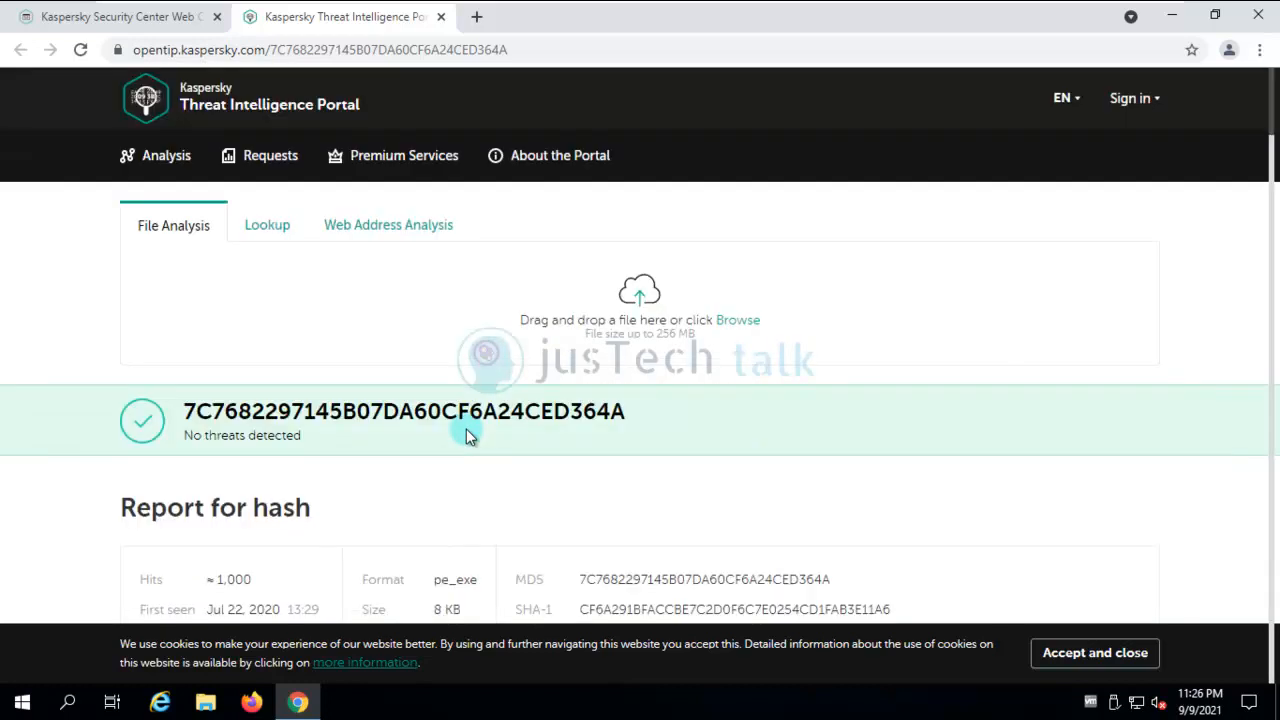
scroll(466, 432, down, 1)
scroll(466, 433, down, 7)
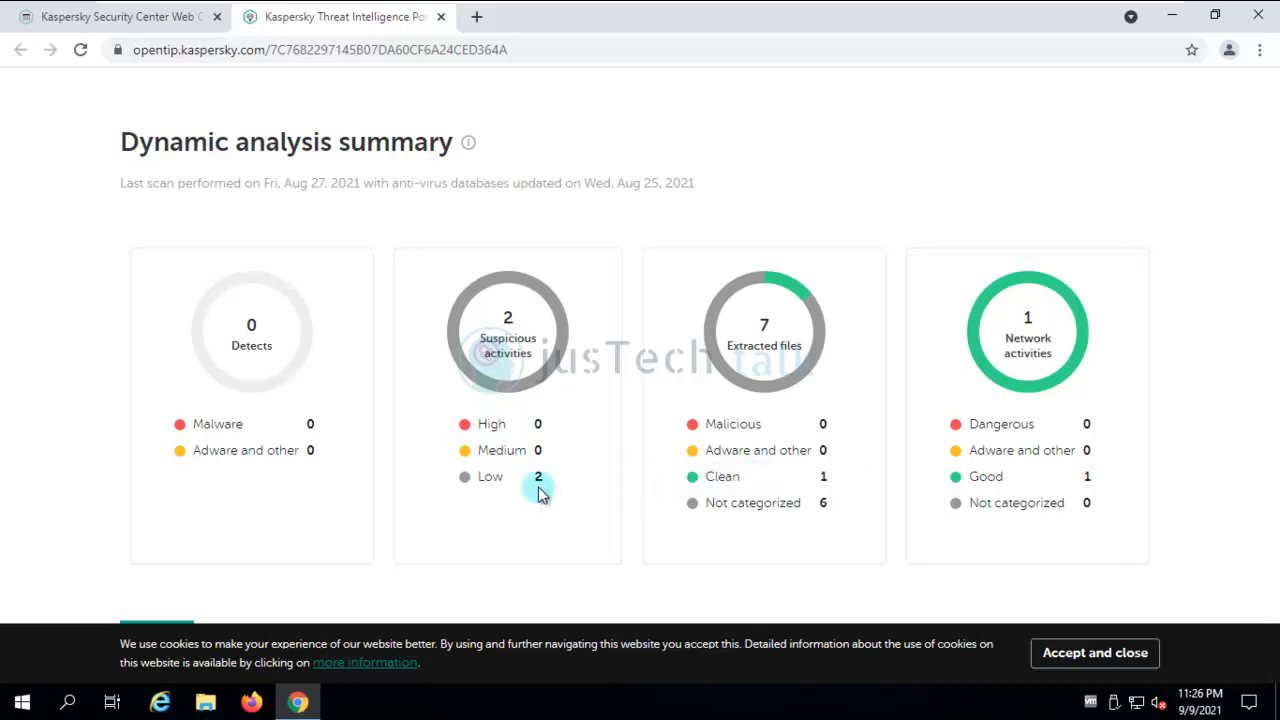
scroll(1023, 506, up, 8)
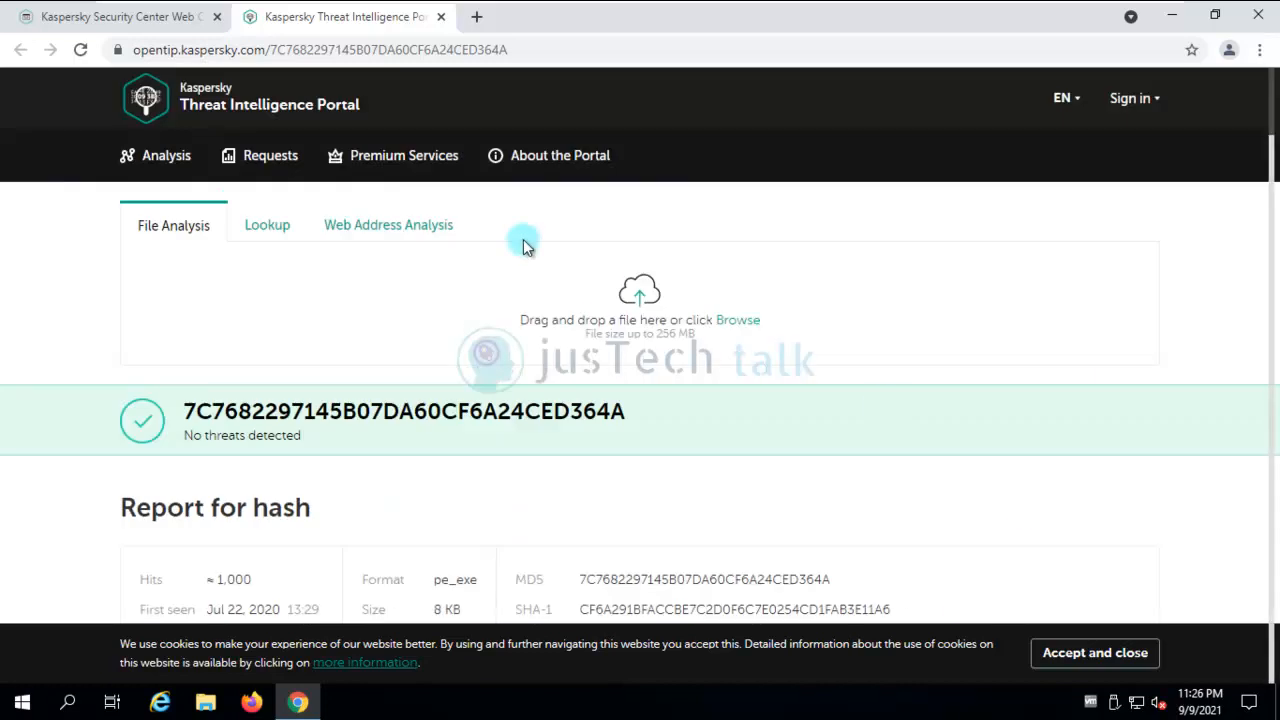
Close the threat portal tab, incident card and threats report, then expand Devices.
click(441, 17)
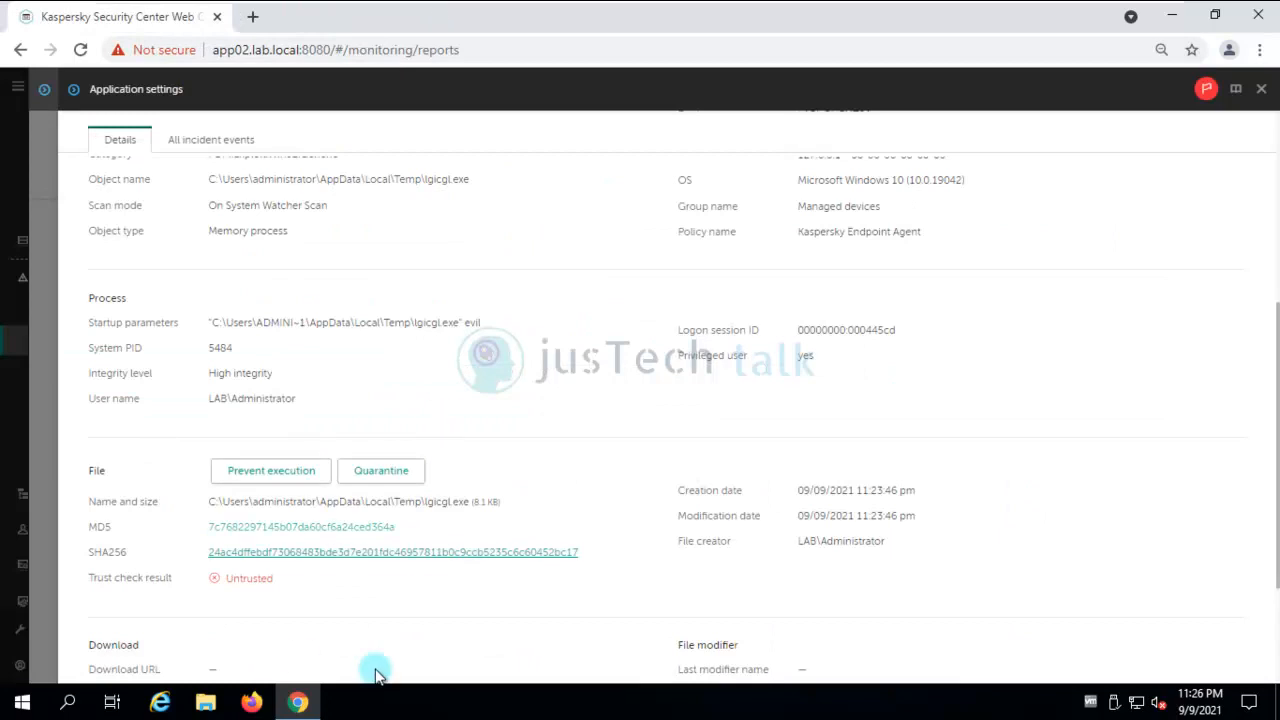
scroll(545, 465, up, 3)
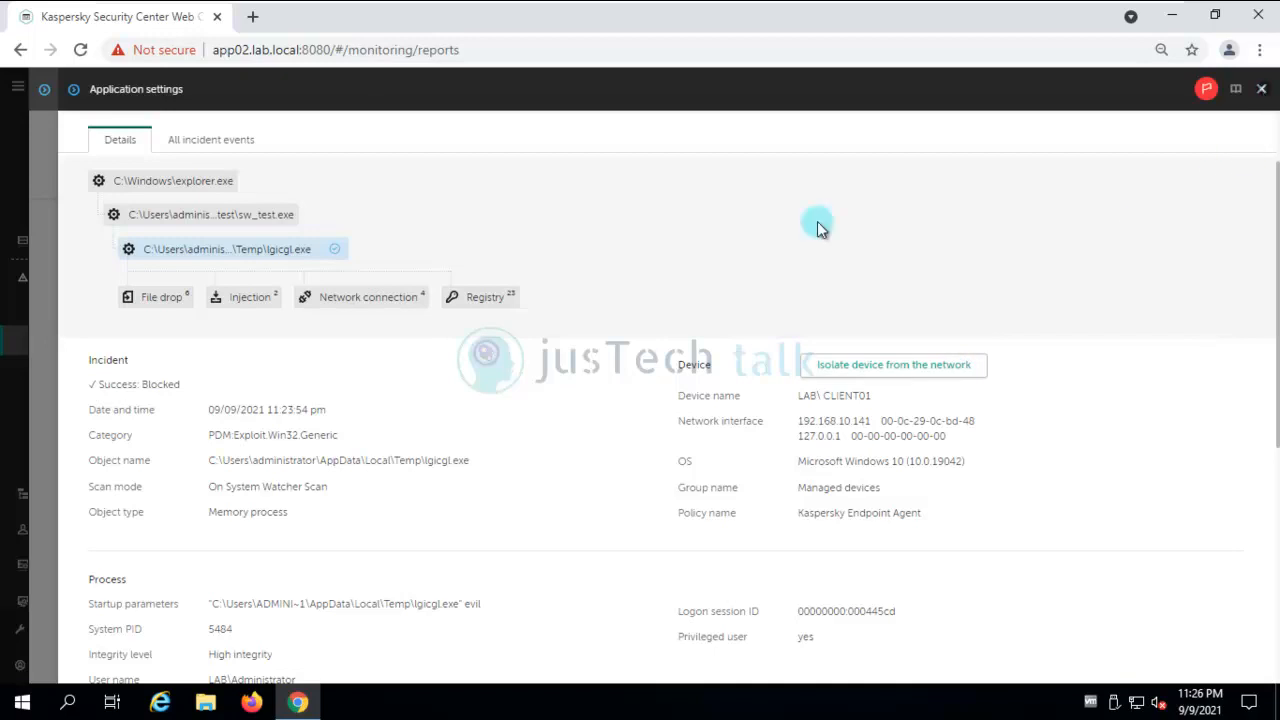
click(1263, 90)
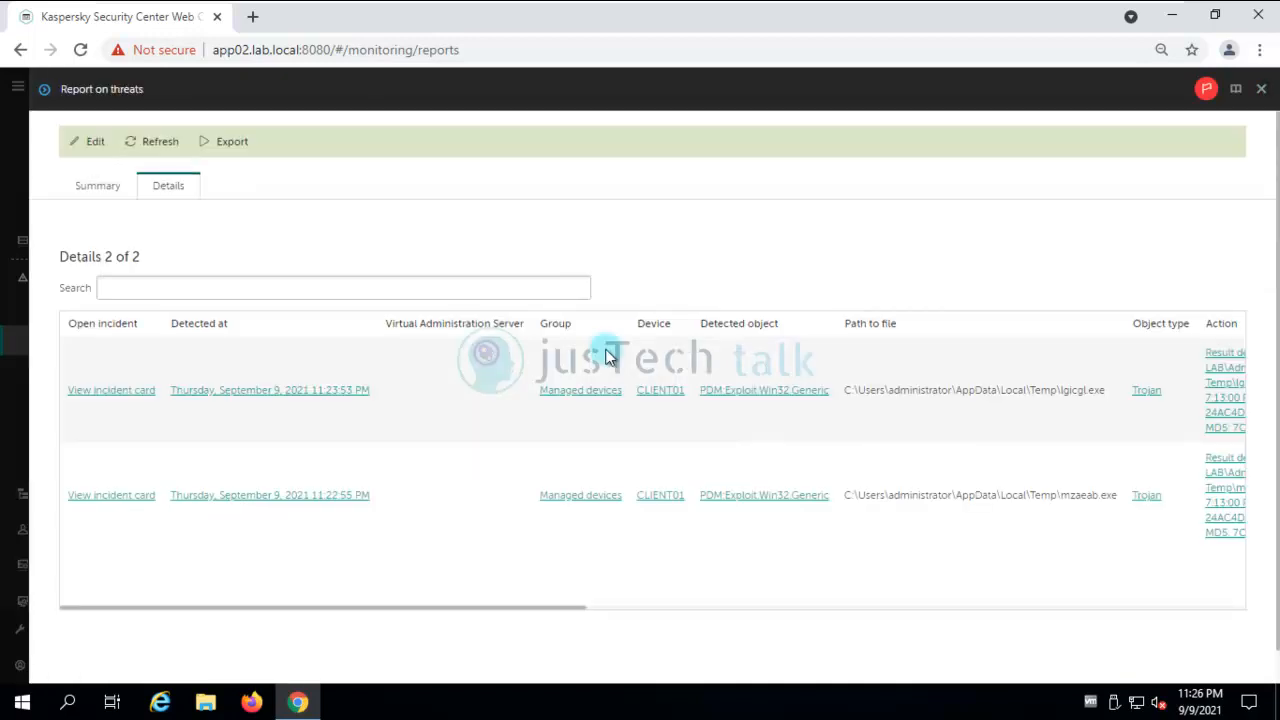
click(1262, 90)
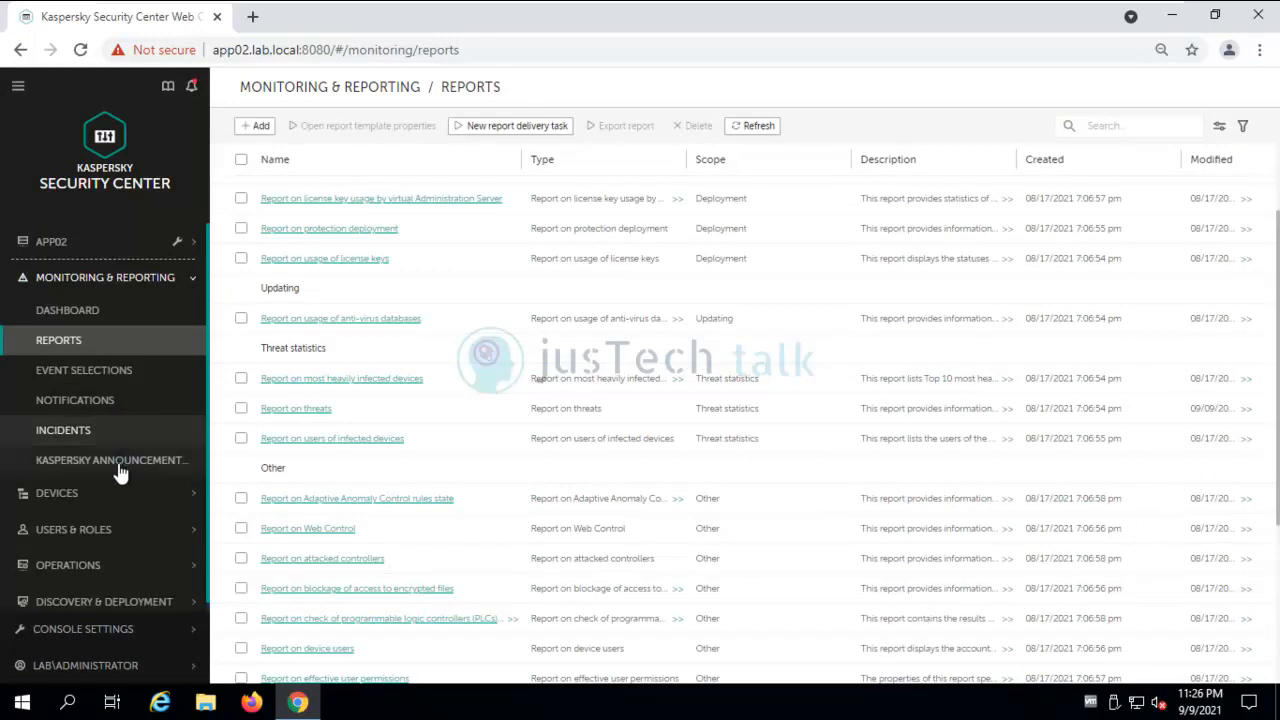
click(108, 494)
Cut the Endpoint Agent policy's network isolation limit from 30 to 5 minutes and save the policy.
click(108, 527)
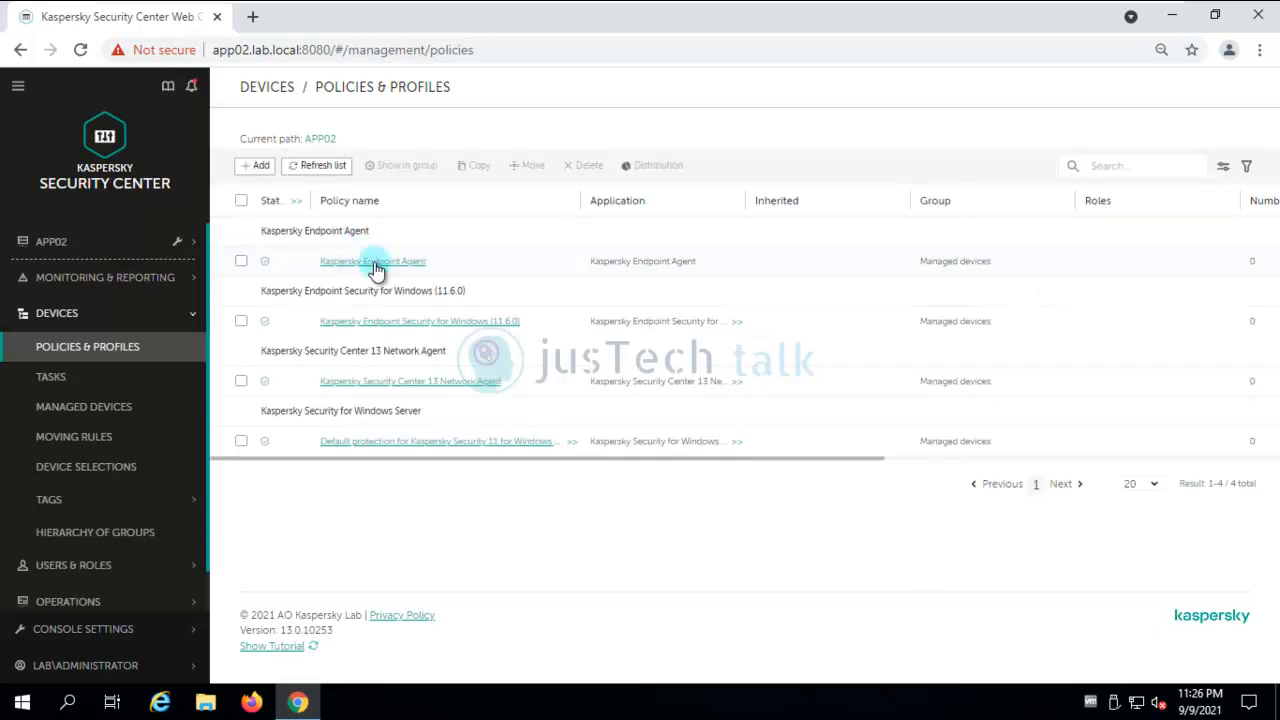
click(380, 265)
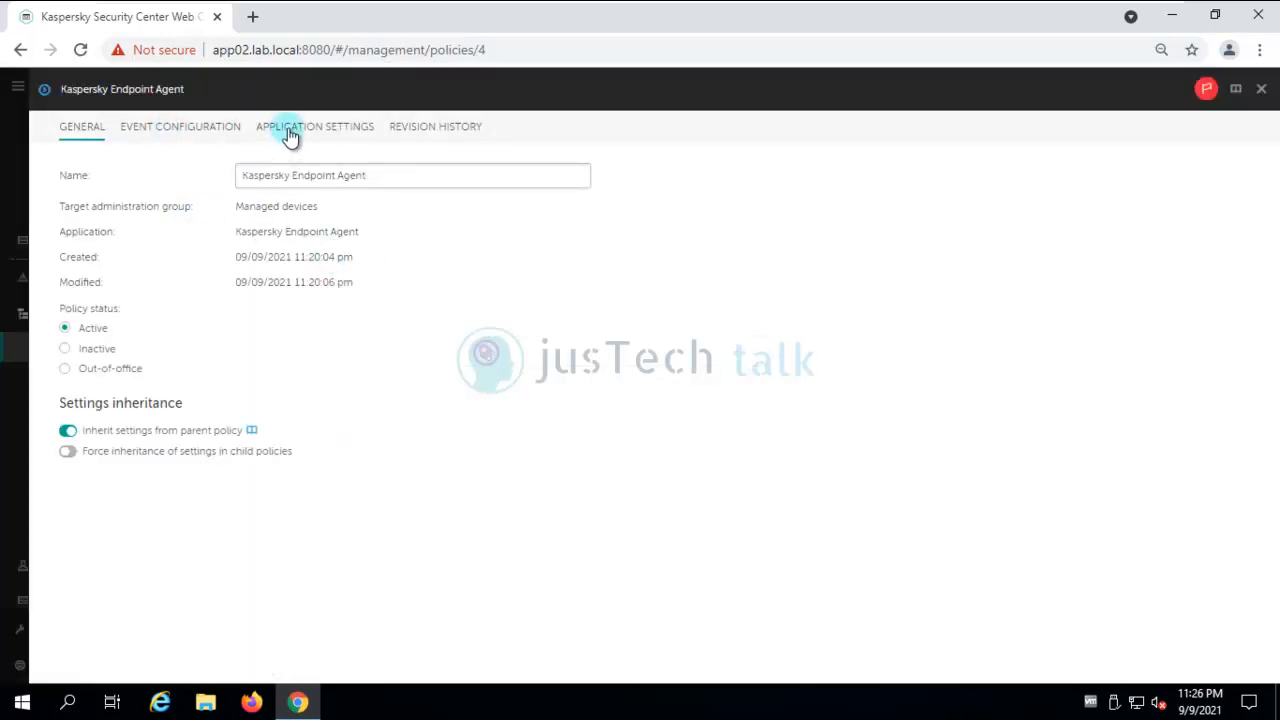
click(289, 133)
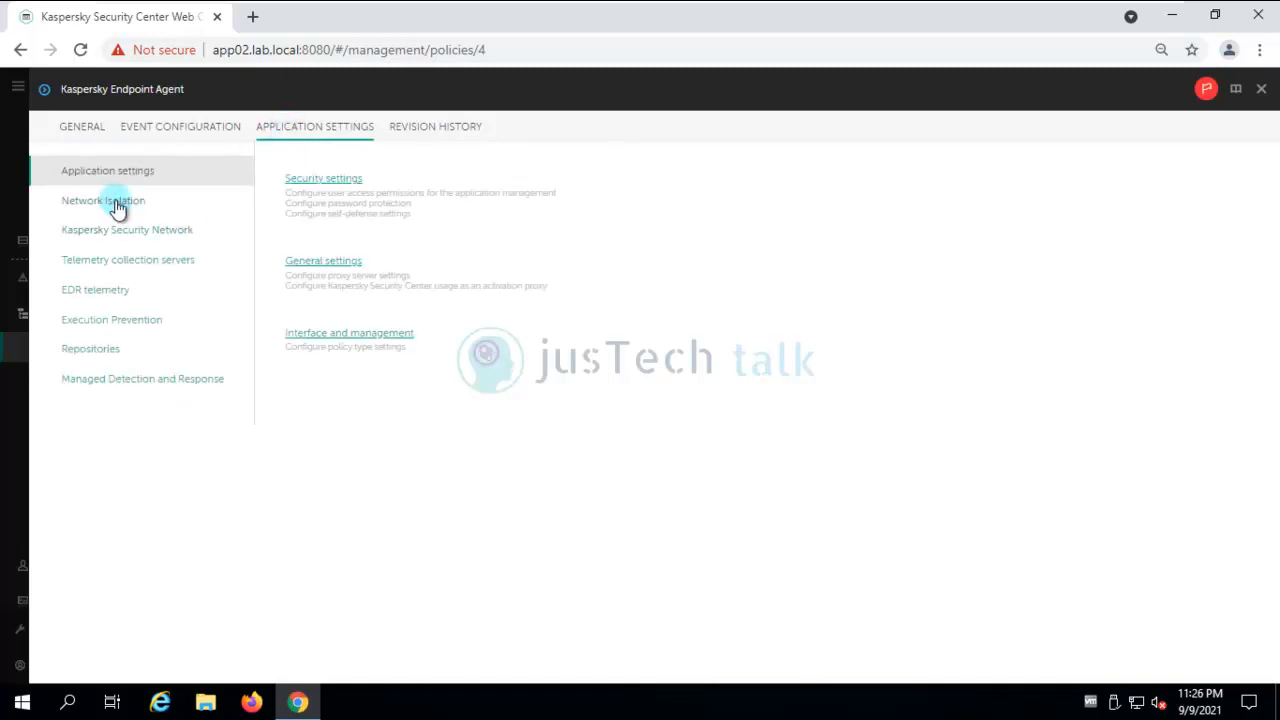
click(116, 202)
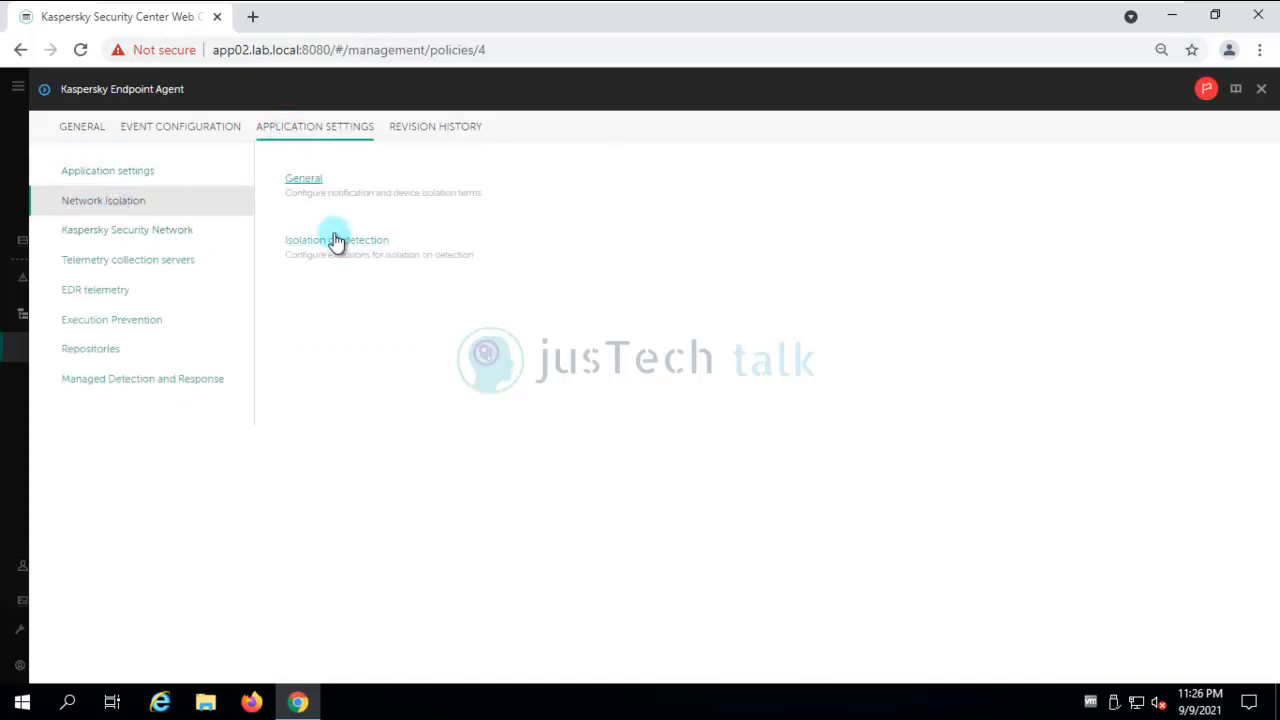
click(305, 184)
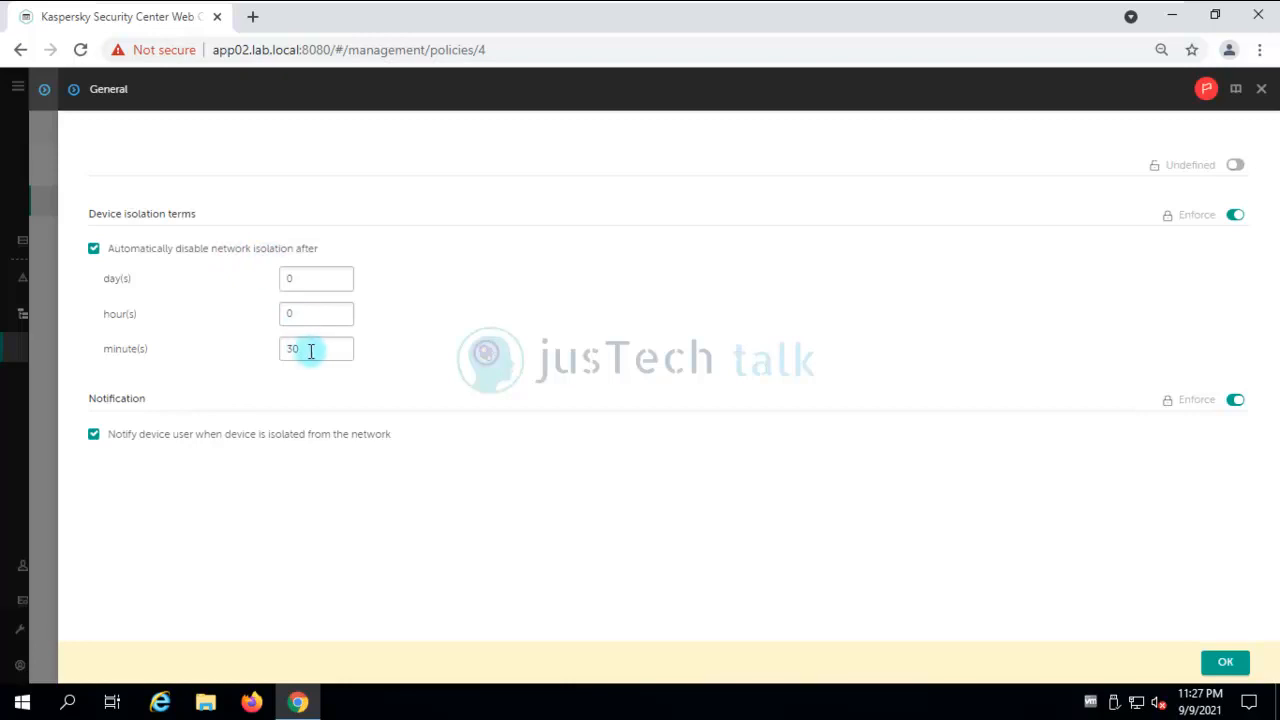
drag(314, 350, 254, 360)
text(5)
click(1224, 663)
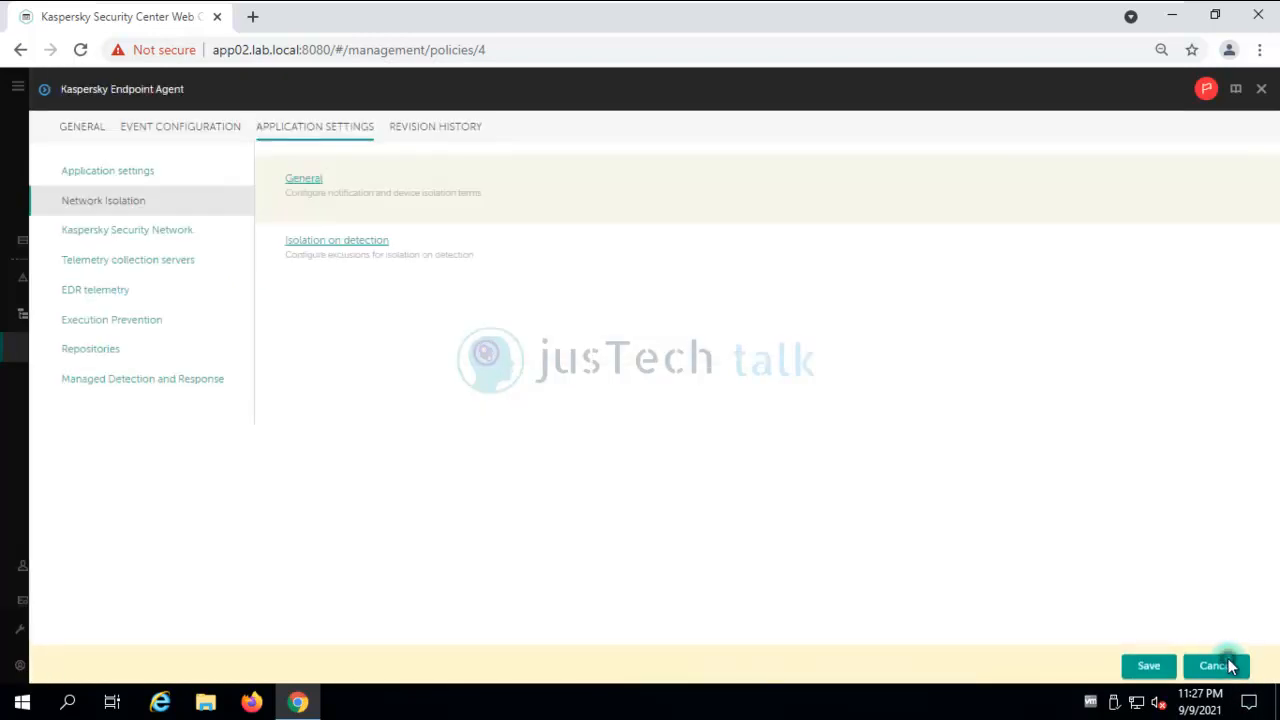
click(1154, 667)
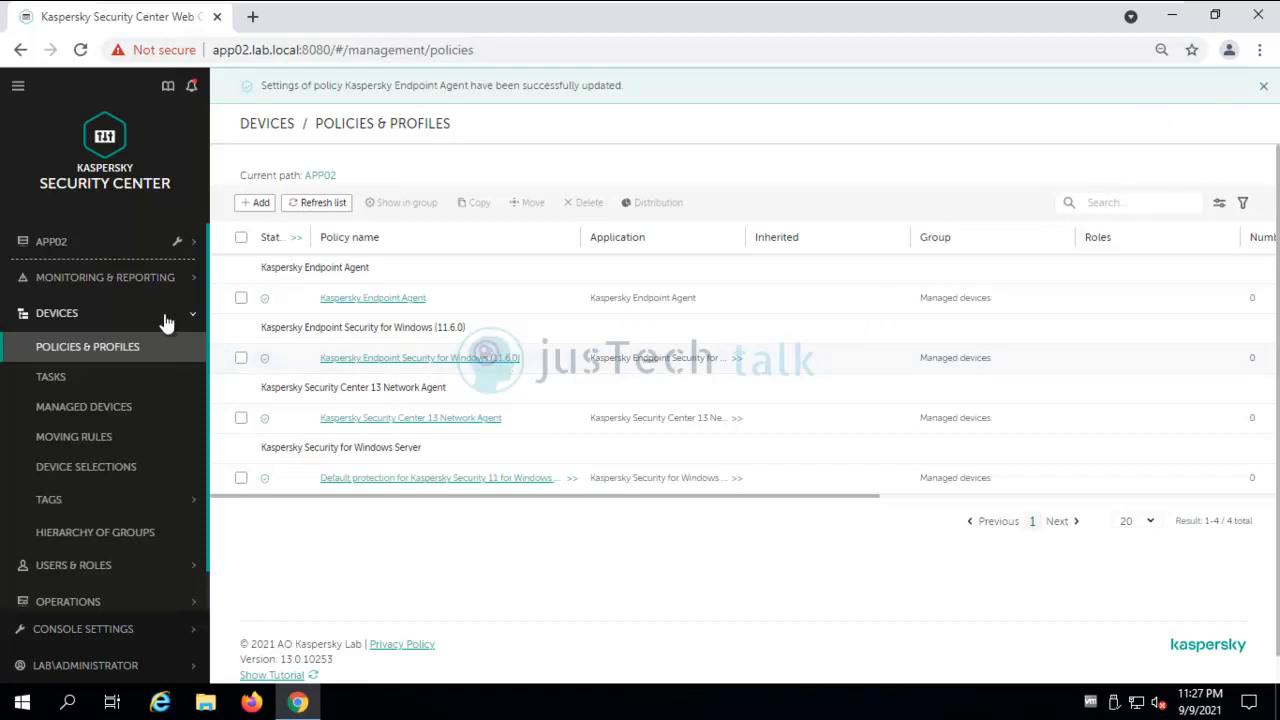
From the Report on threats, open the latest PDM:Exploit.Win32.Generic incident card and isolate CLIENT01.
click(146, 285)
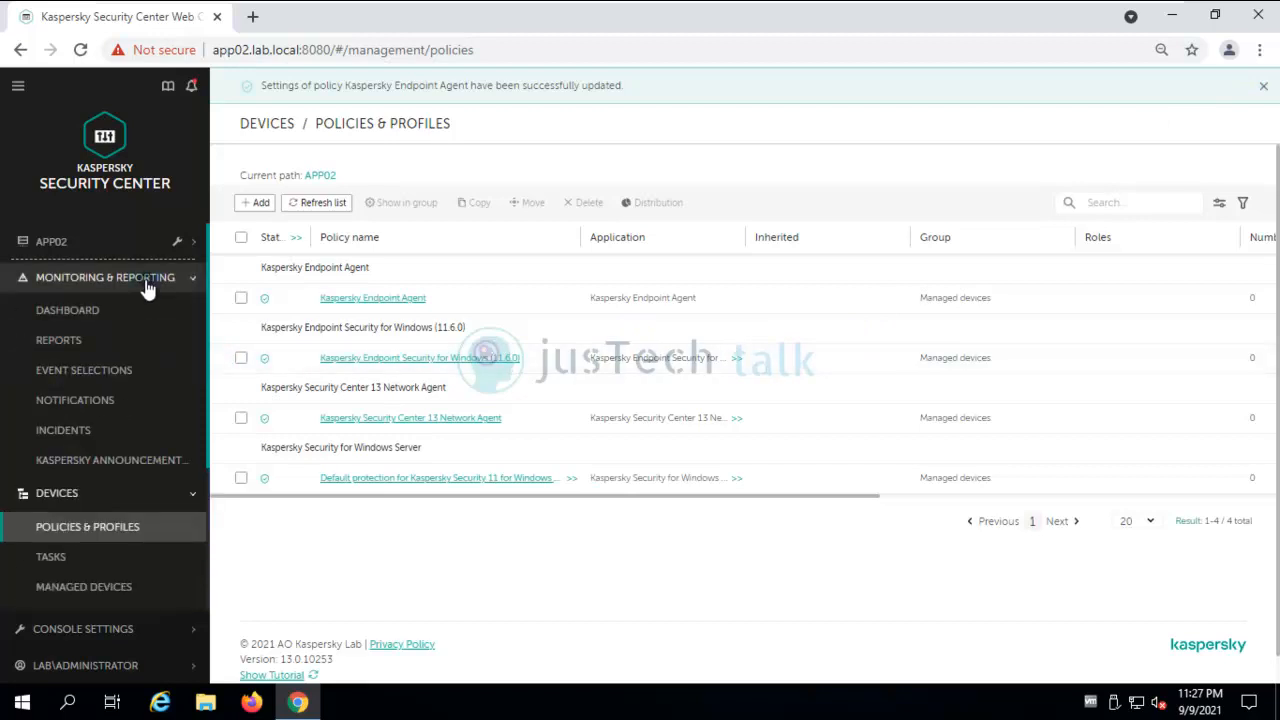
click(70, 343)
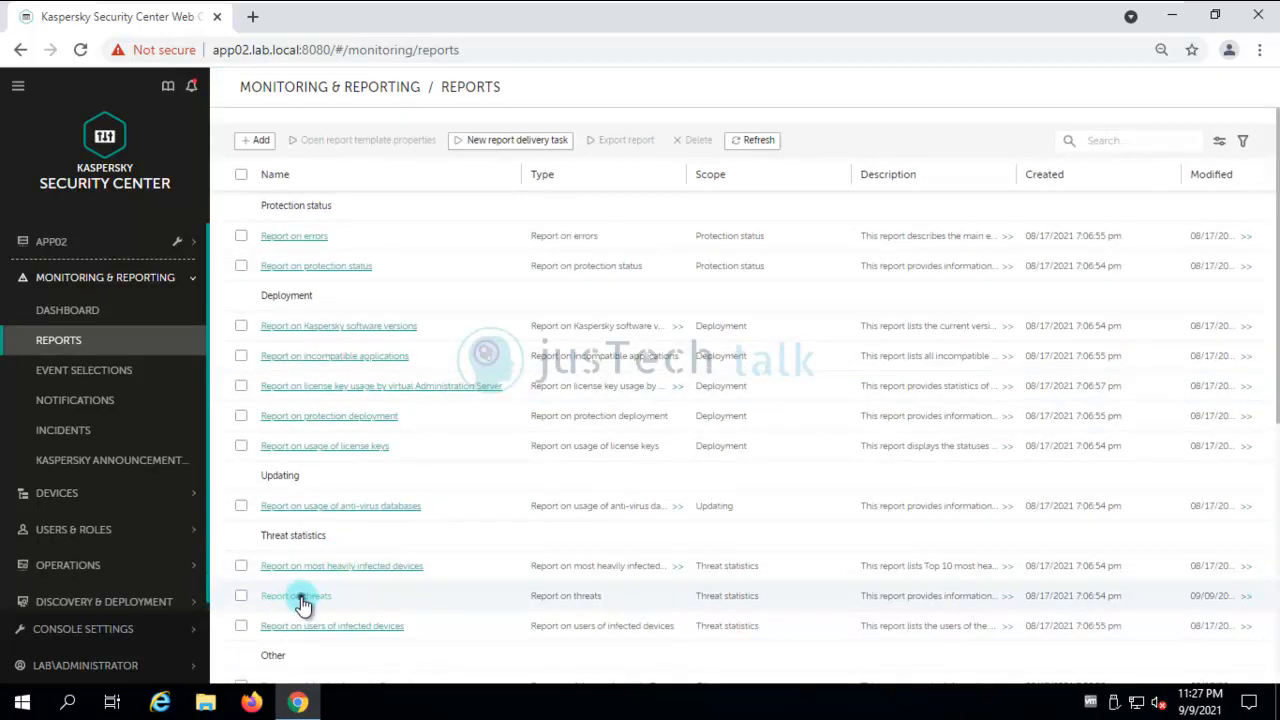
click(300, 600)
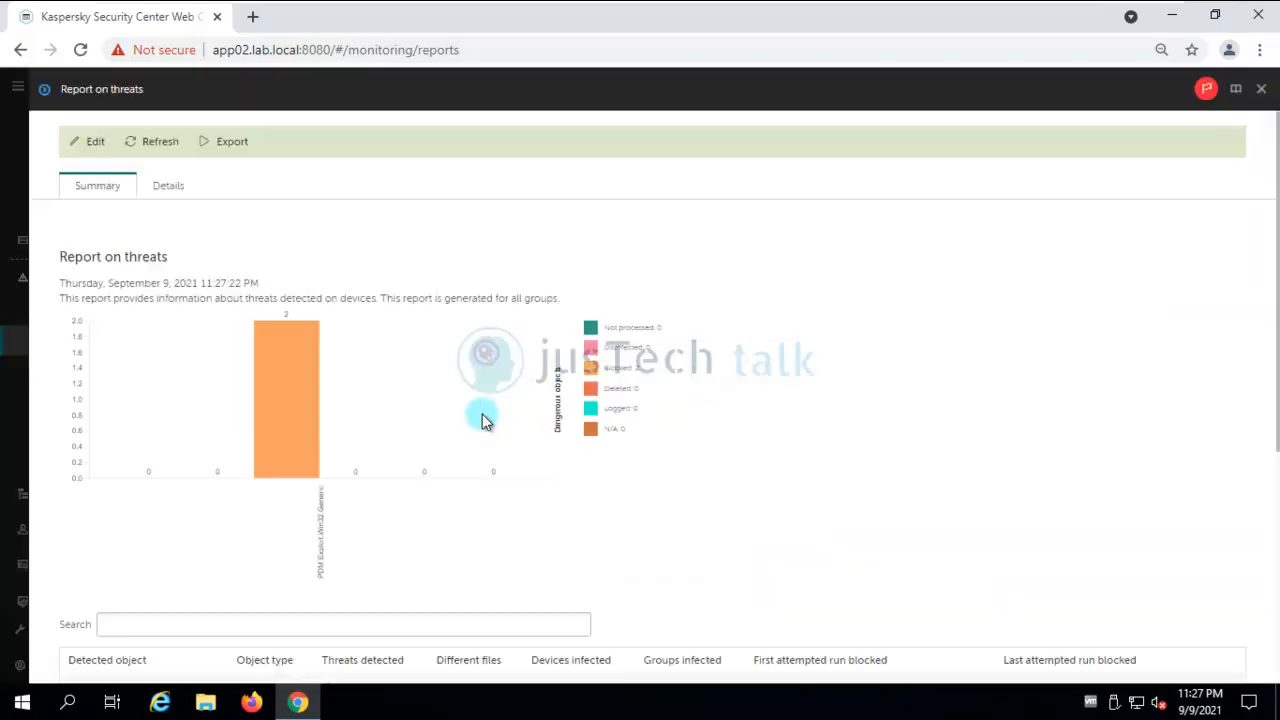
click(167, 187)
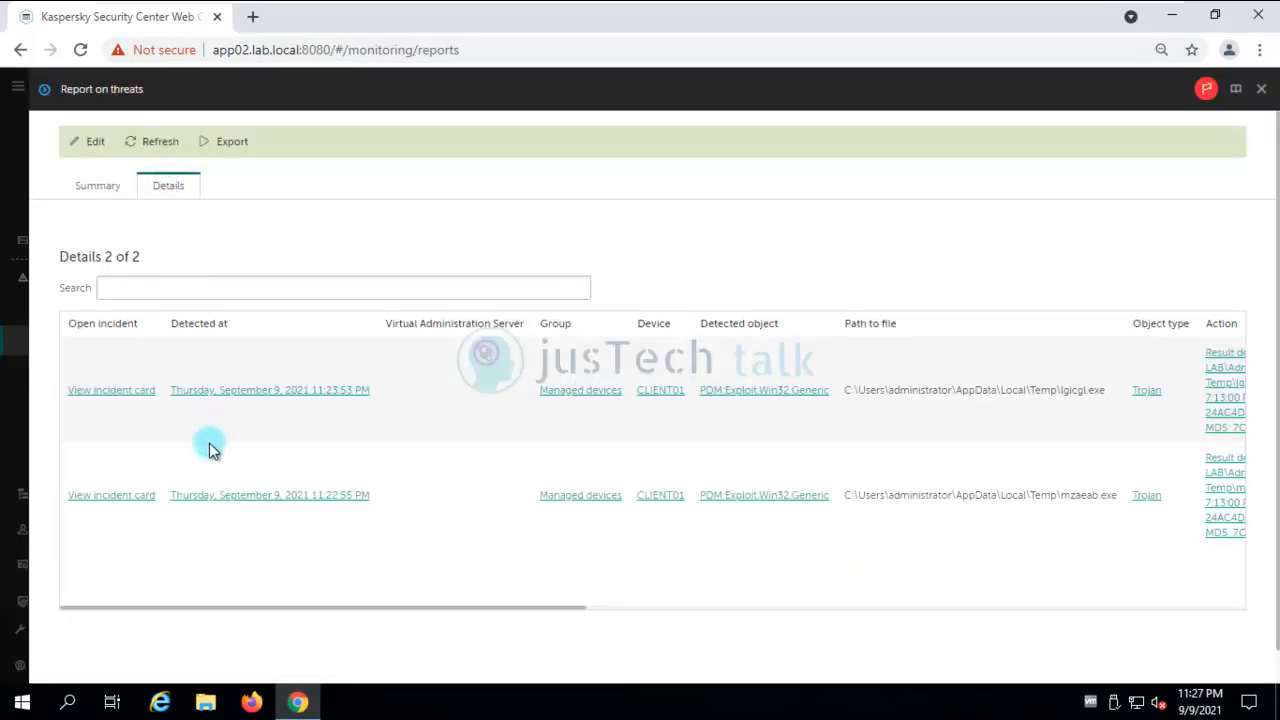
click(128, 393)
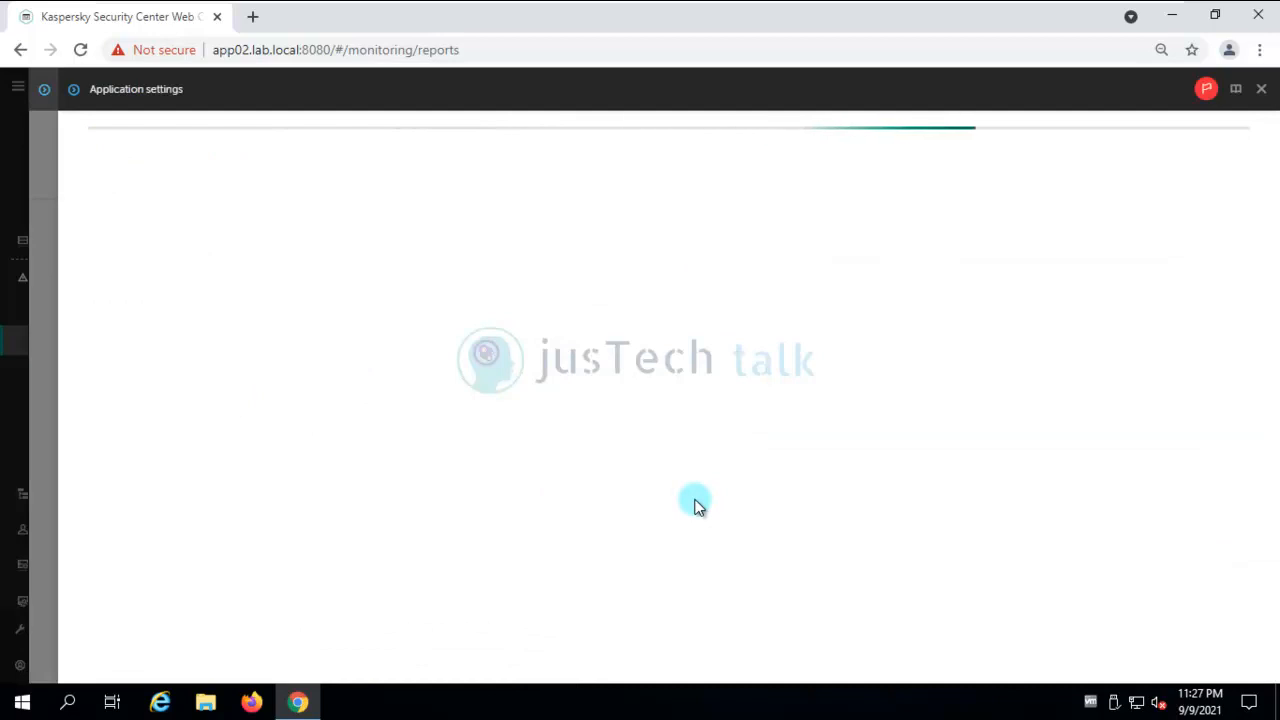
click(883, 474)
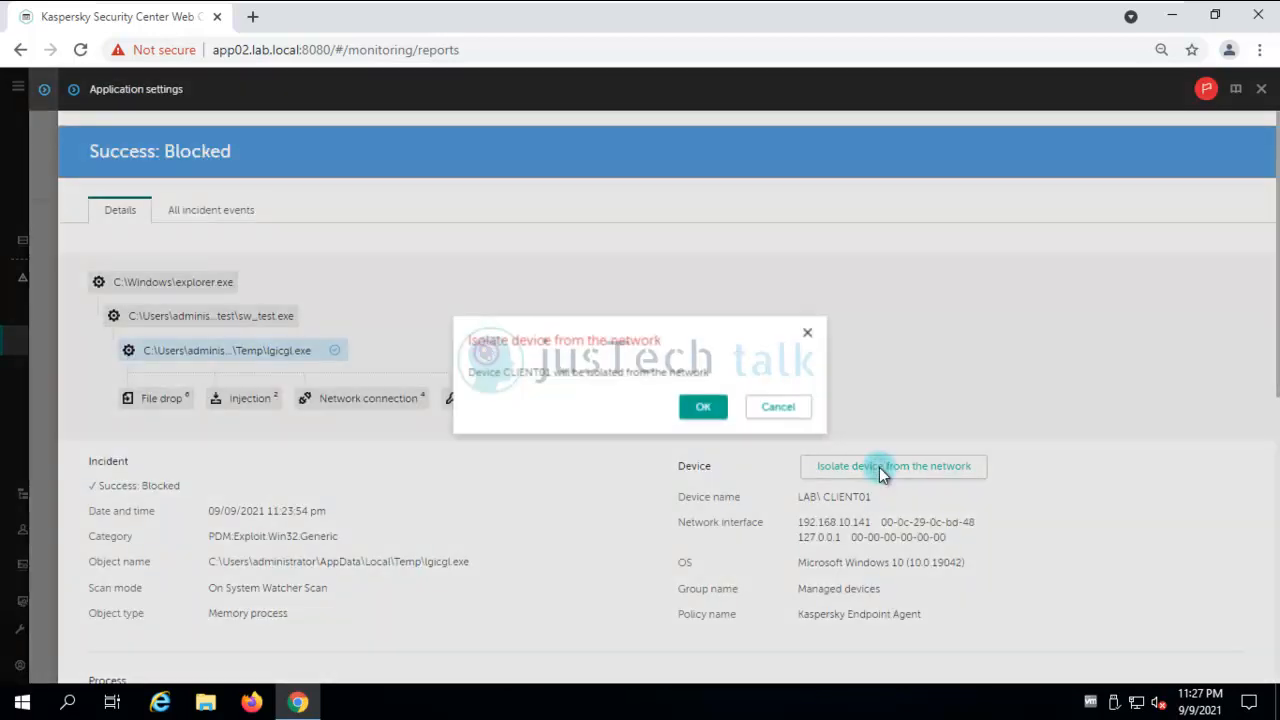
click(704, 410)
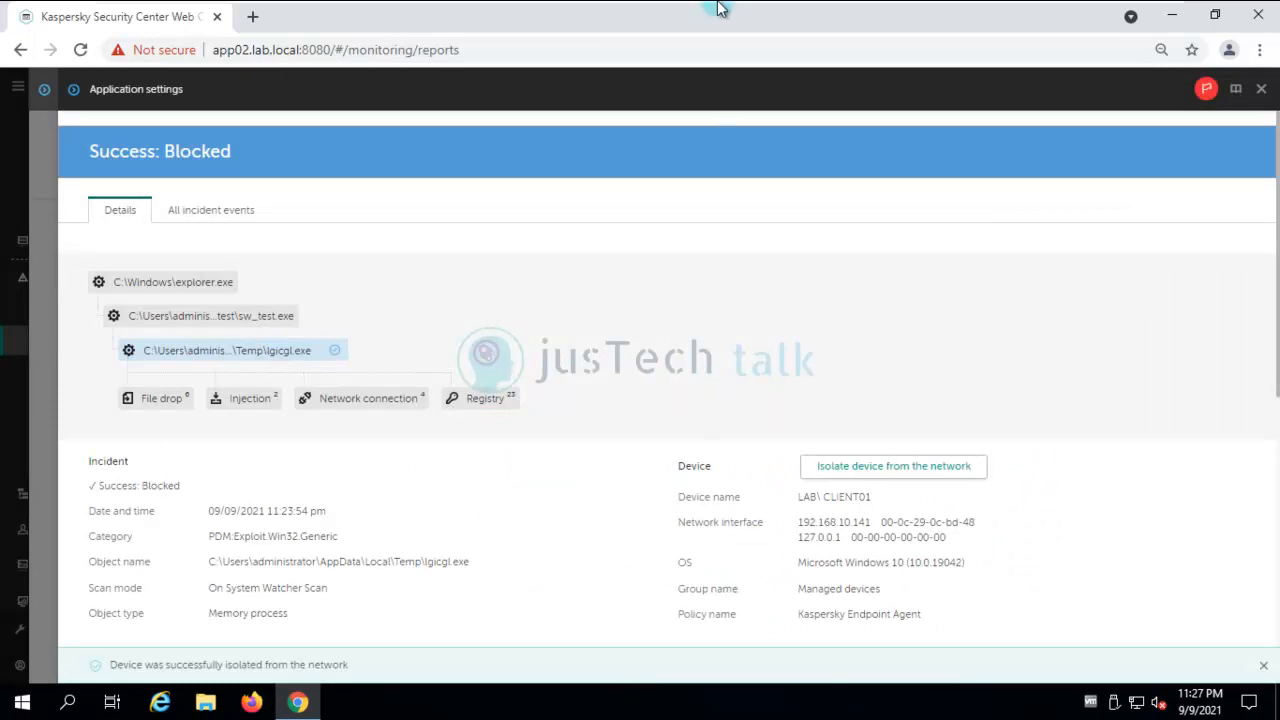
On Client01, dismiss the Host Isolated notice and reload Google to see internet access blocked.
mouse_move(718, 8)
click(770, 15)
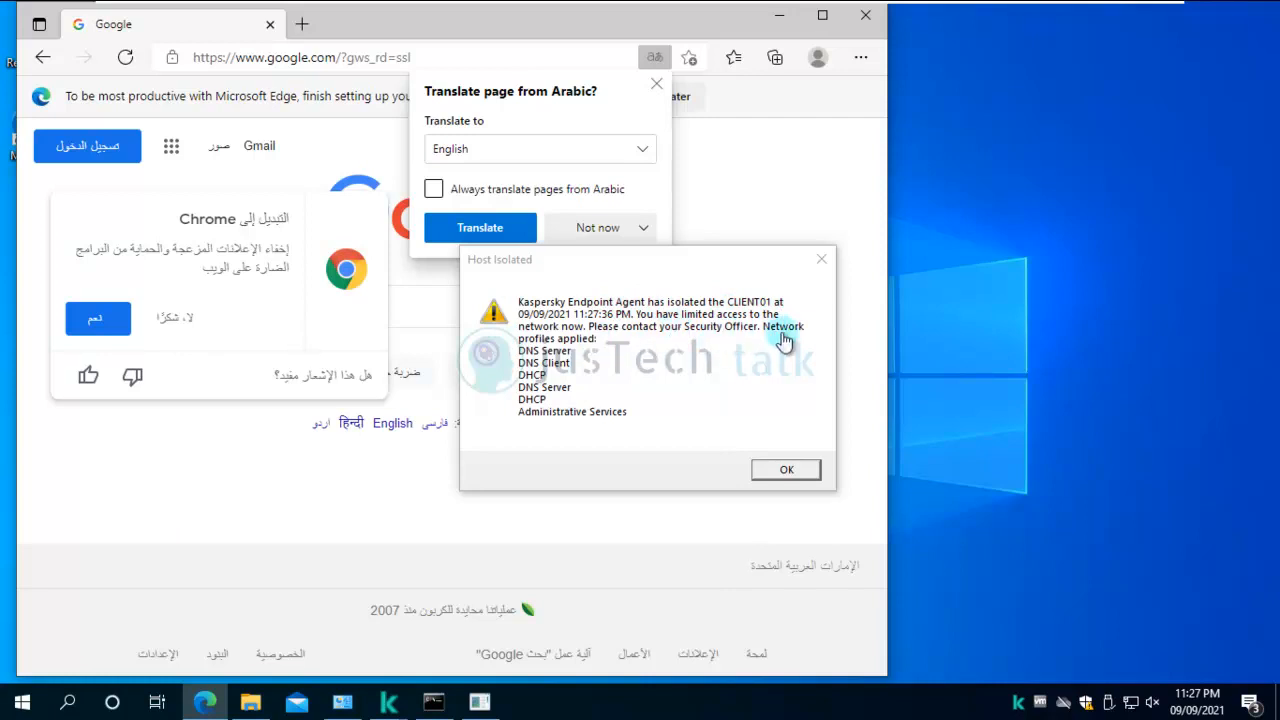
click(786, 470)
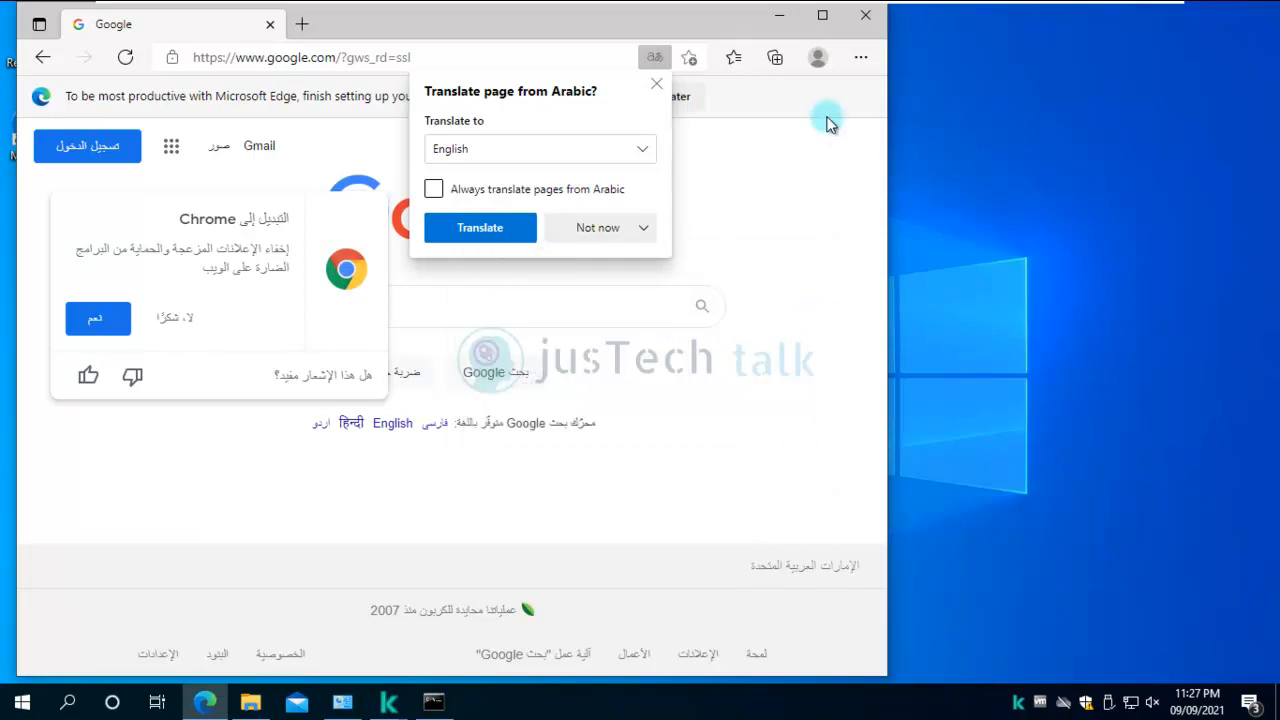
click(125, 57)
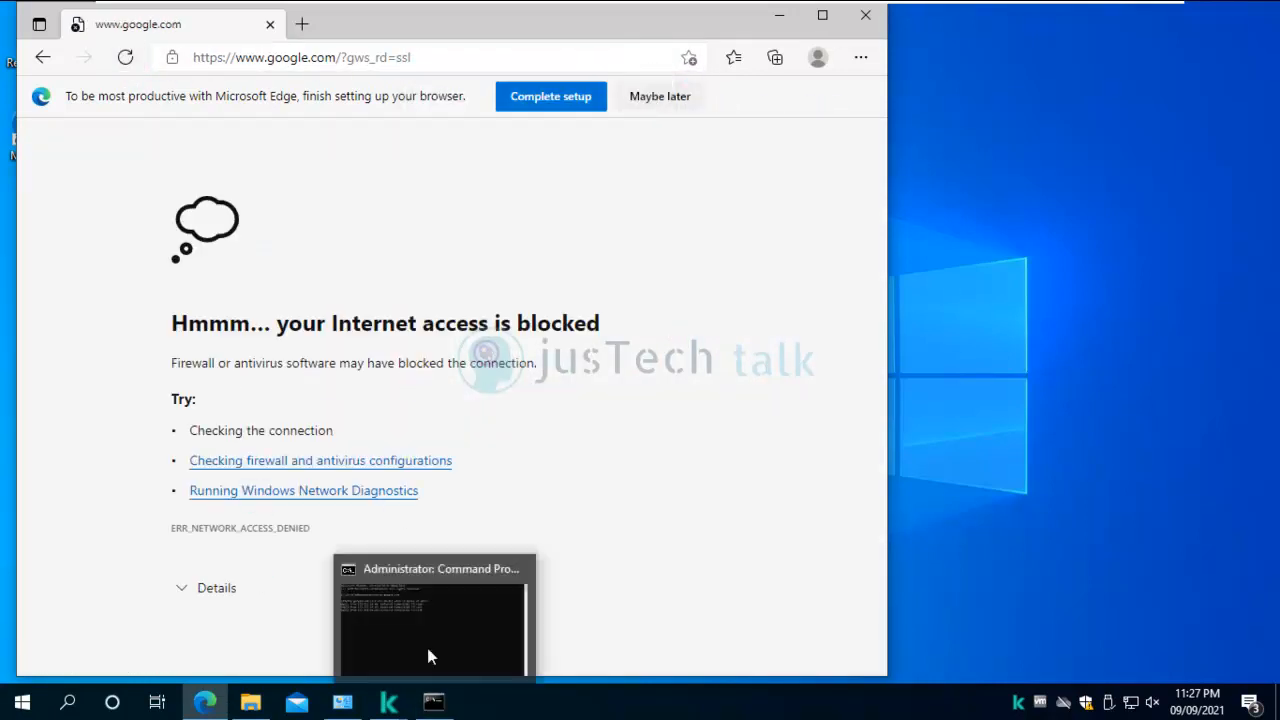
Stop the failing ping in Command Prompt with Ctrl+C and close the console.
click(436, 704)
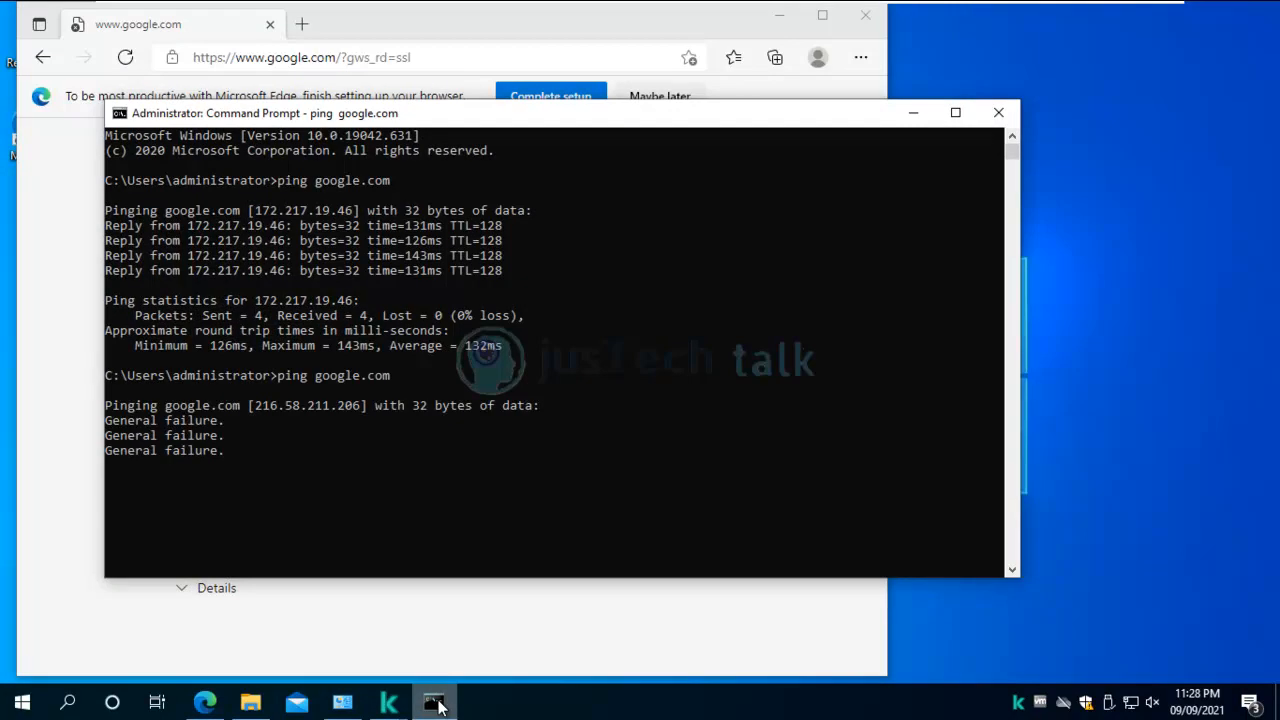
key(ctrl+c)
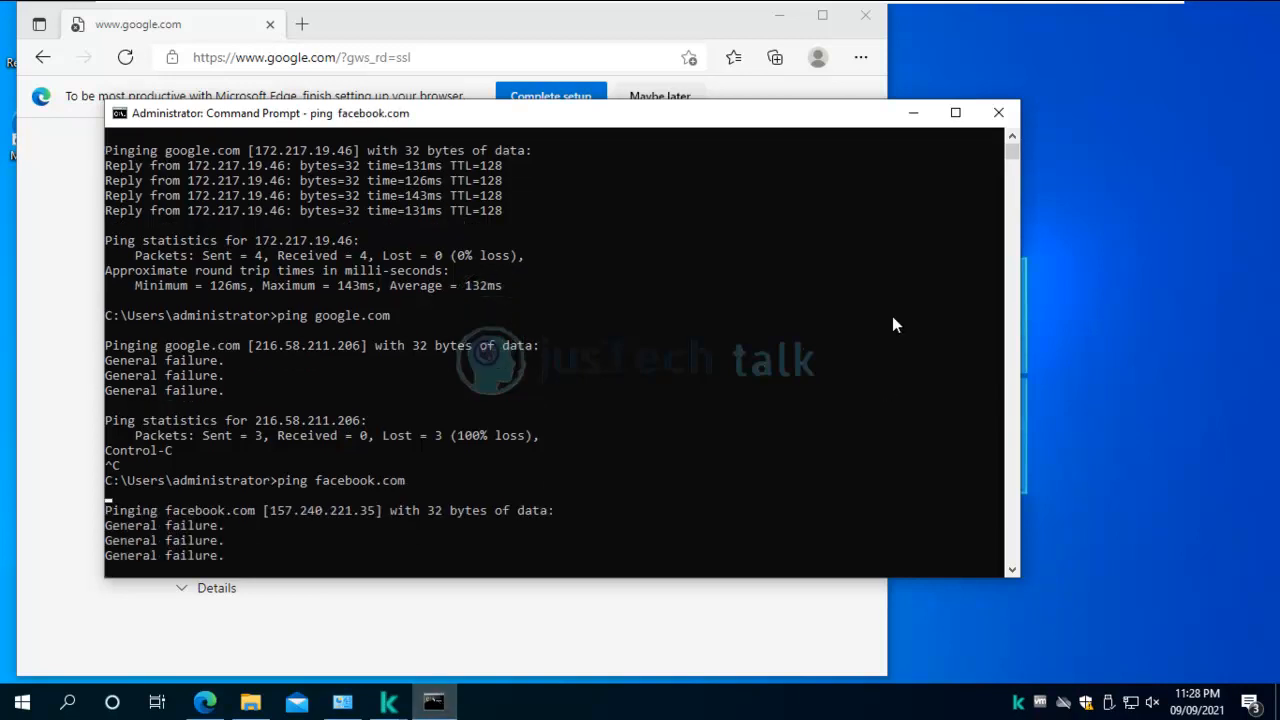
click(998, 112)
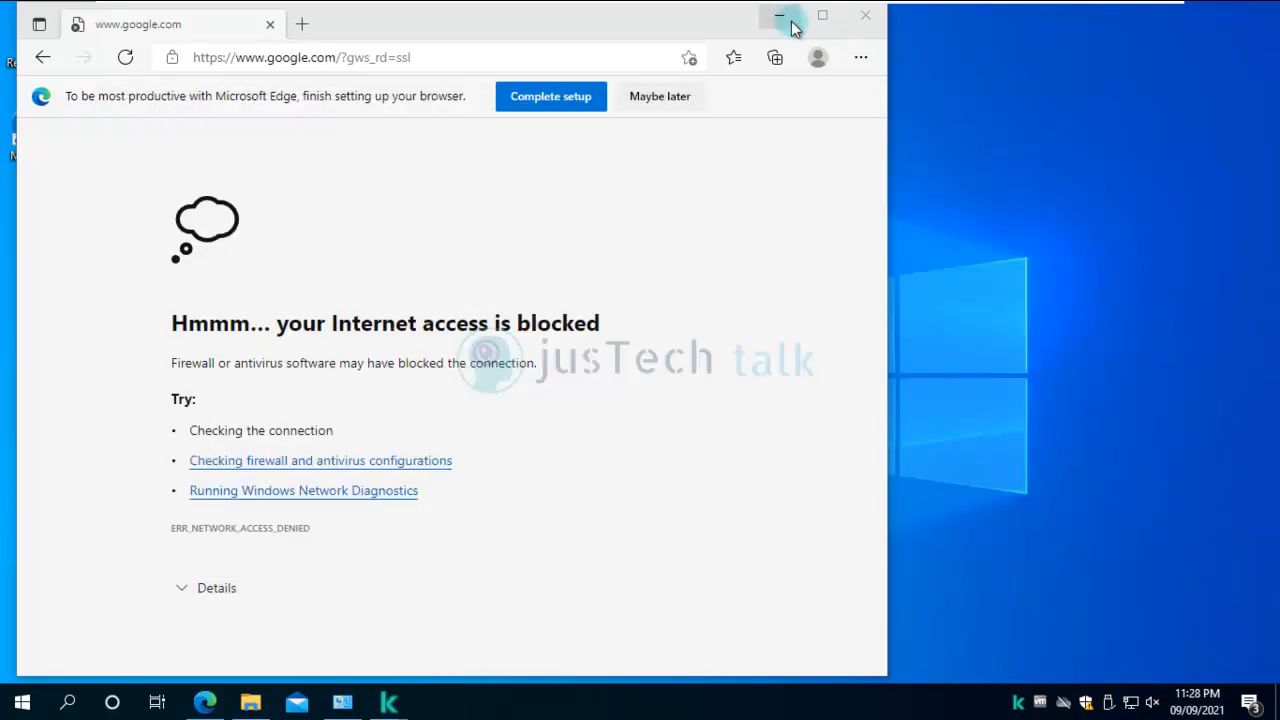
From the incident's File drop events, create an IOC with Isolate device and Quarantine and delete enabled.
mouse_move(737, 9)
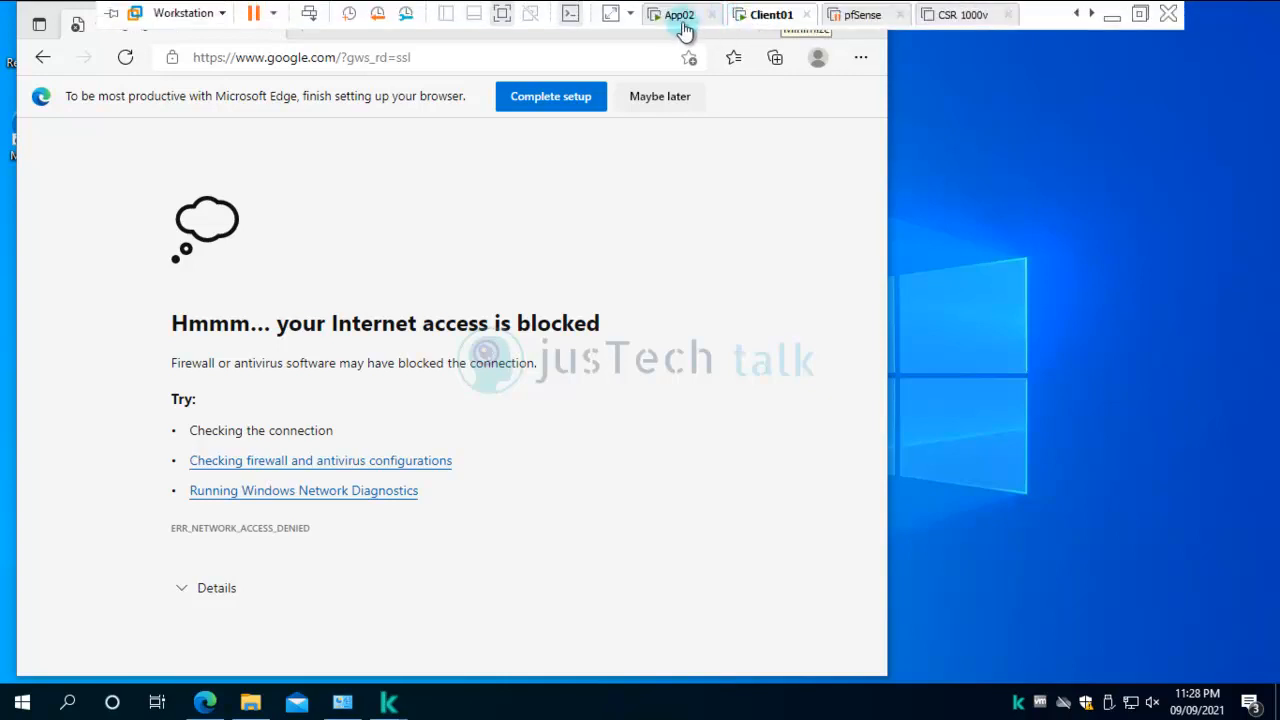
click(681, 22)
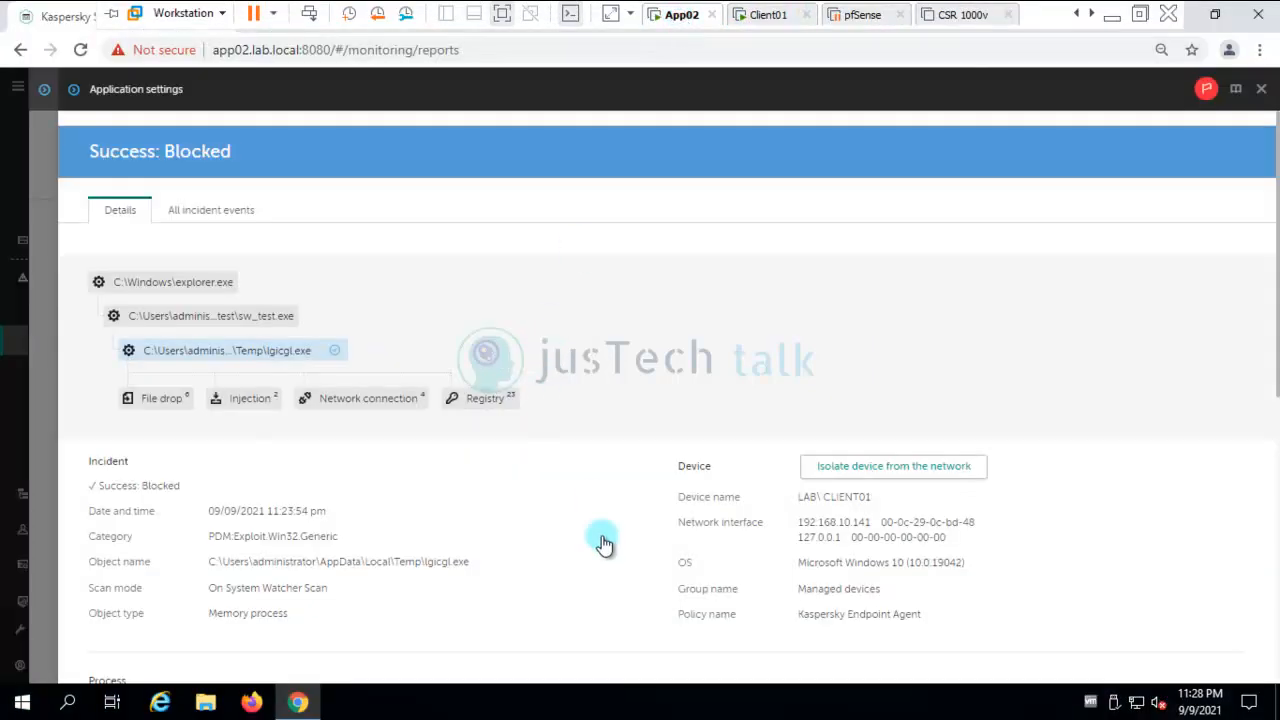
click(153, 399)
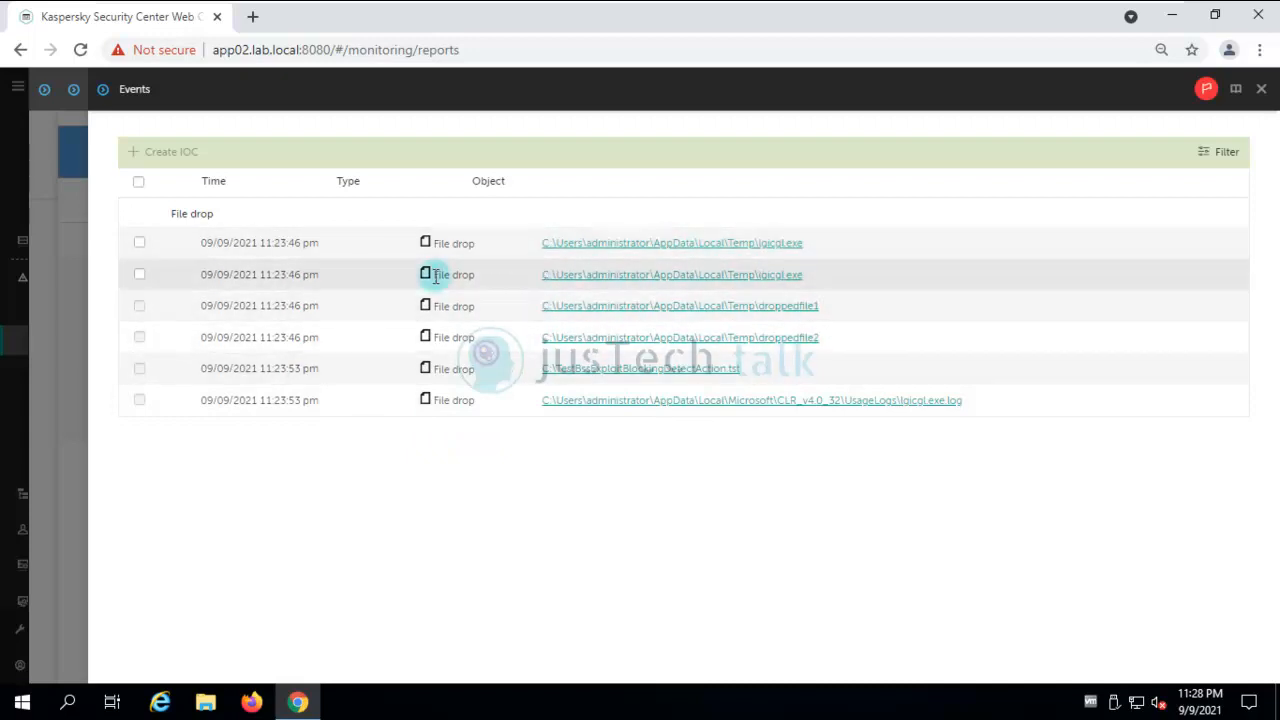
click(139, 242)
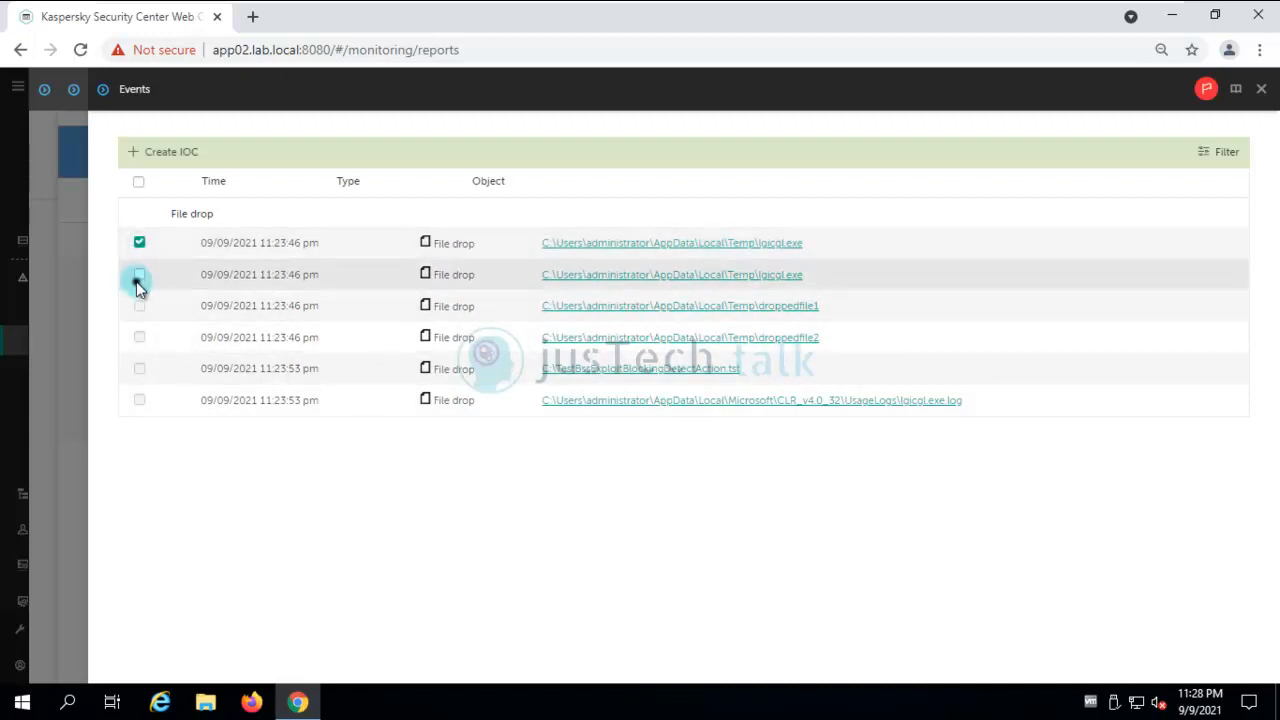
click(173, 153)
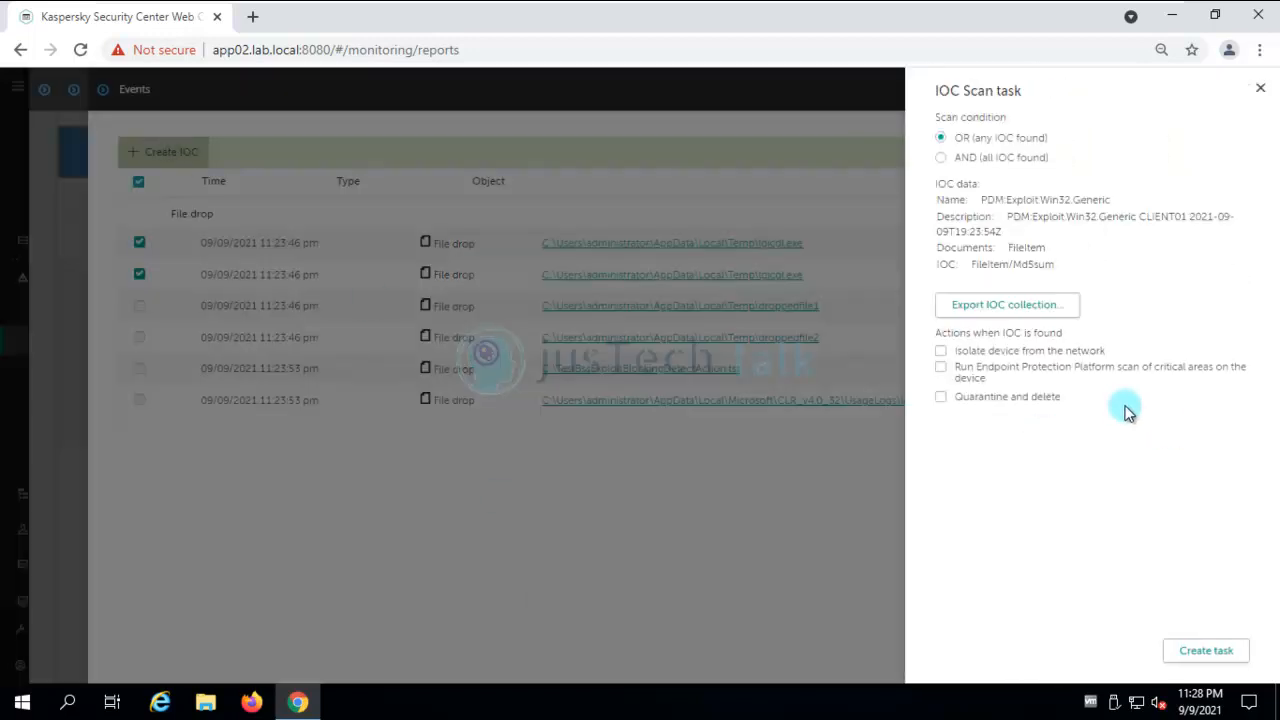
click(943, 354)
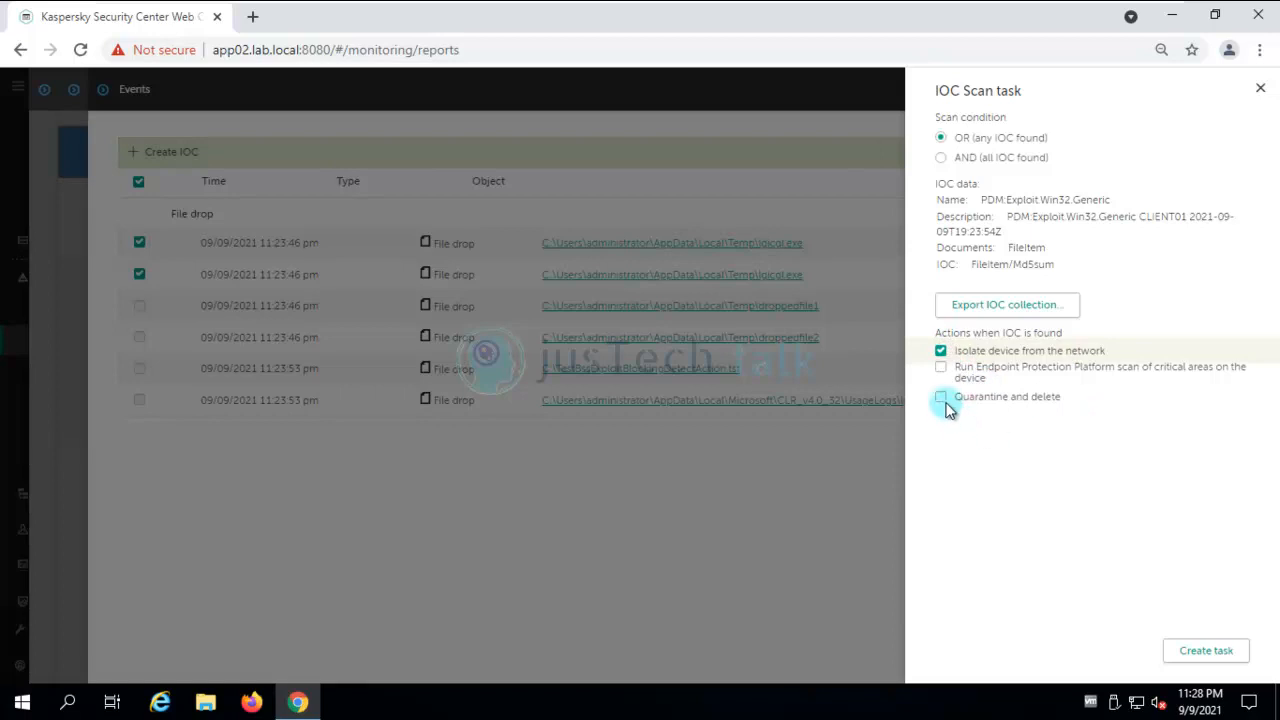
click(993, 412)
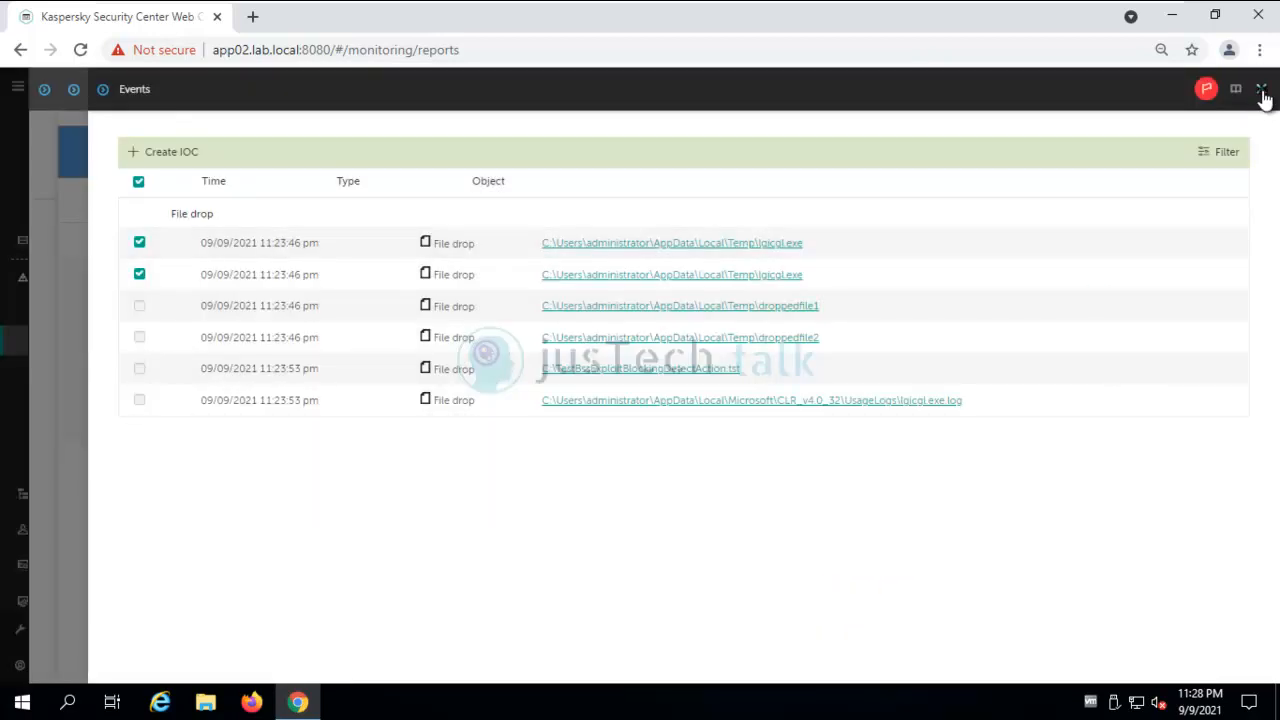
Close the incident panels and start the new IOC Scan task under Devices > Tasks.
click(1262, 91)
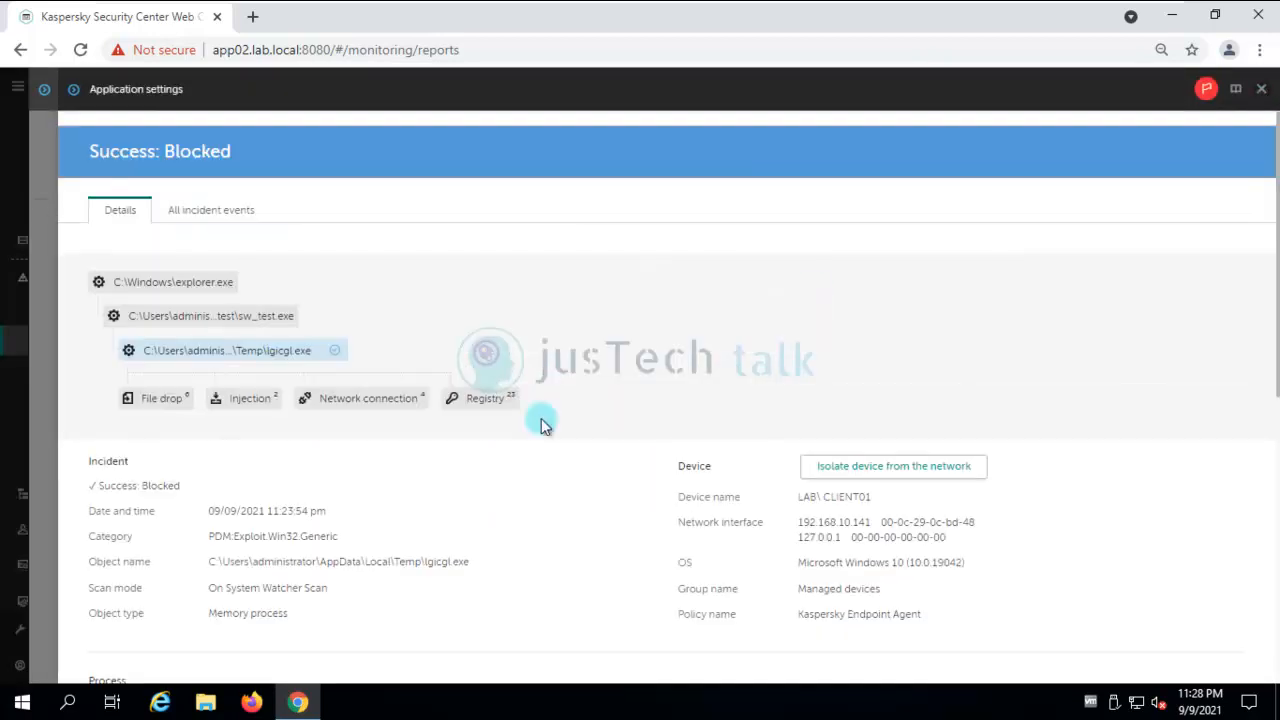
click(1262, 90)
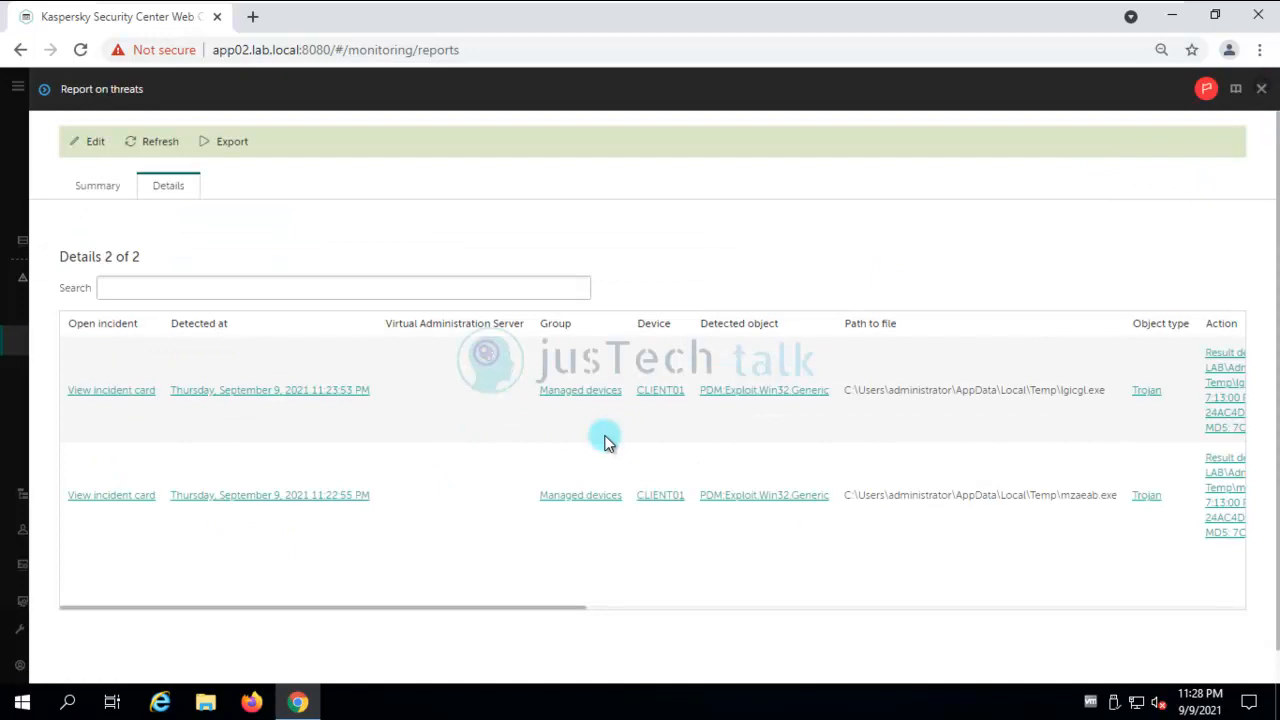
click(1263, 91)
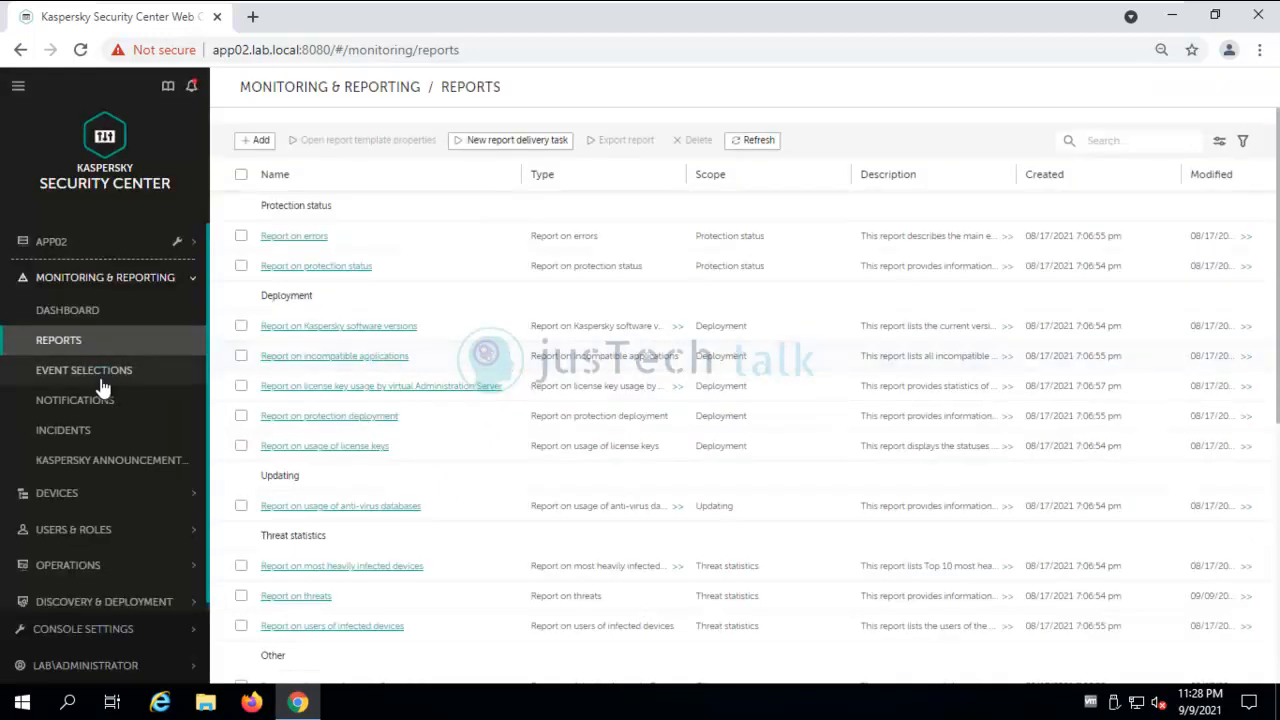
click(100, 498)
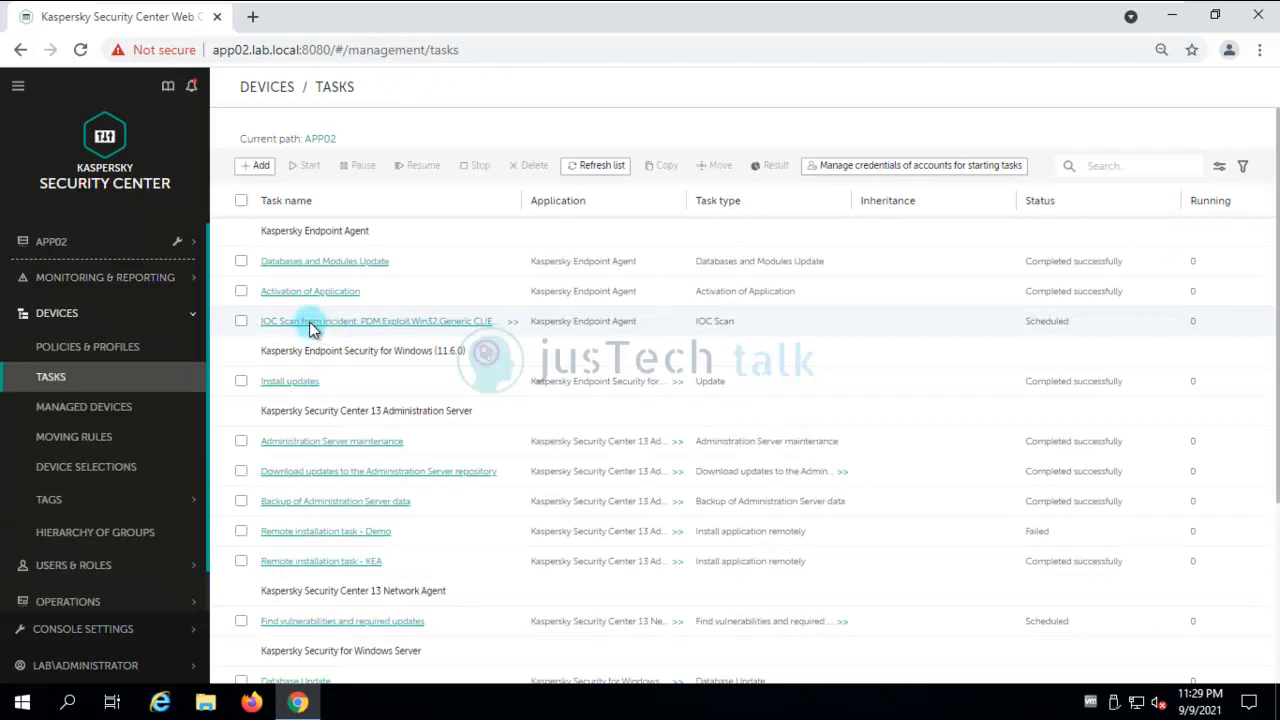
click(240, 322)
click(307, 167)
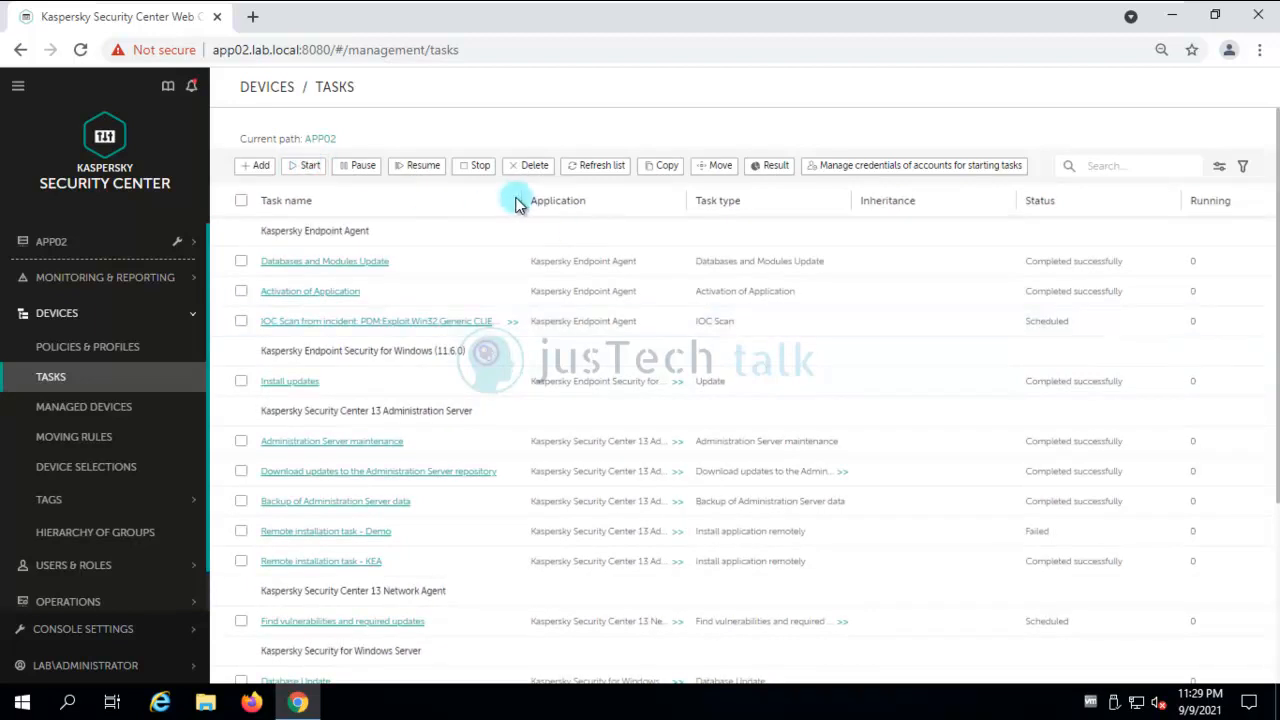
Refresh the task list three times until the IOC Scan shows Running.
click(604, 166)
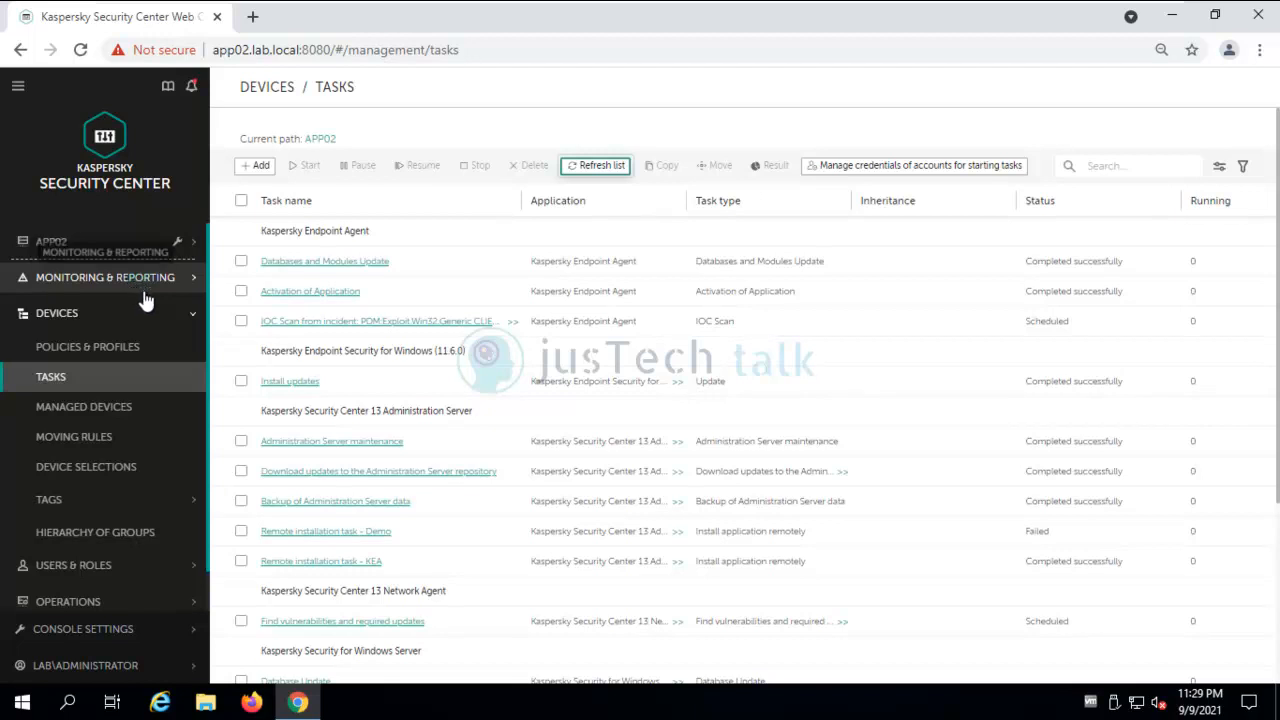
click(605, 168)
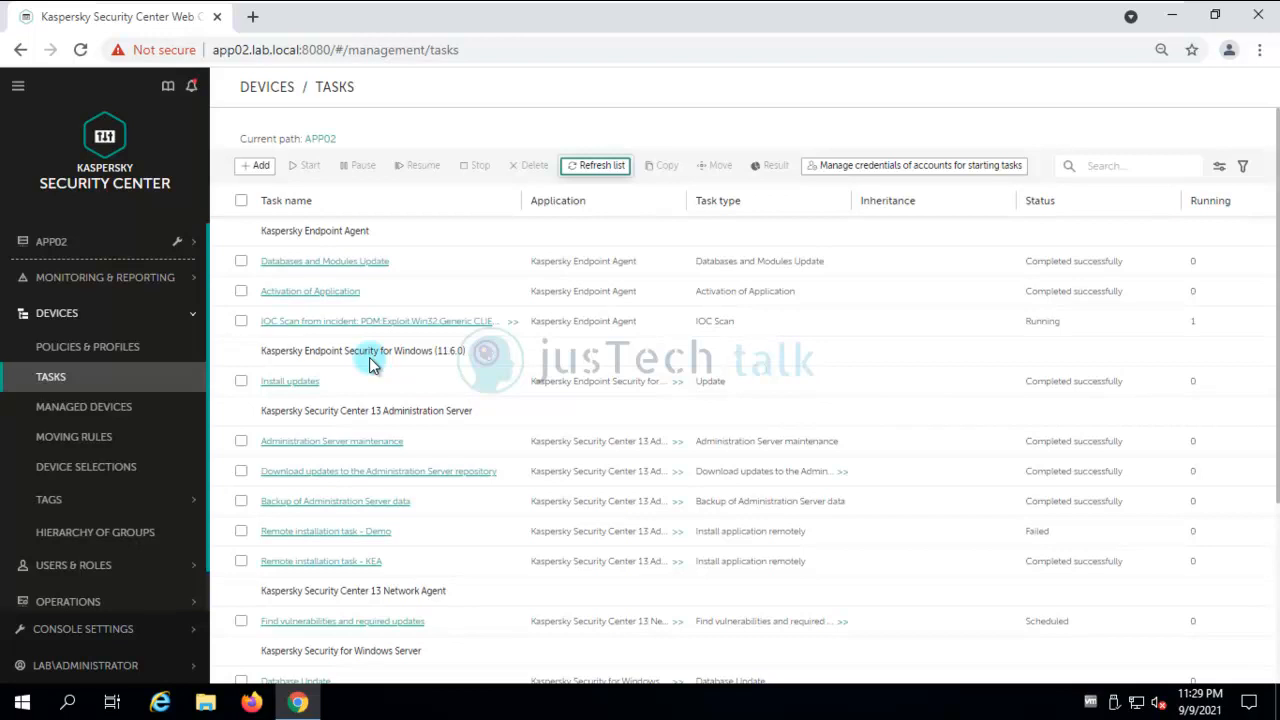
click(603, 170)
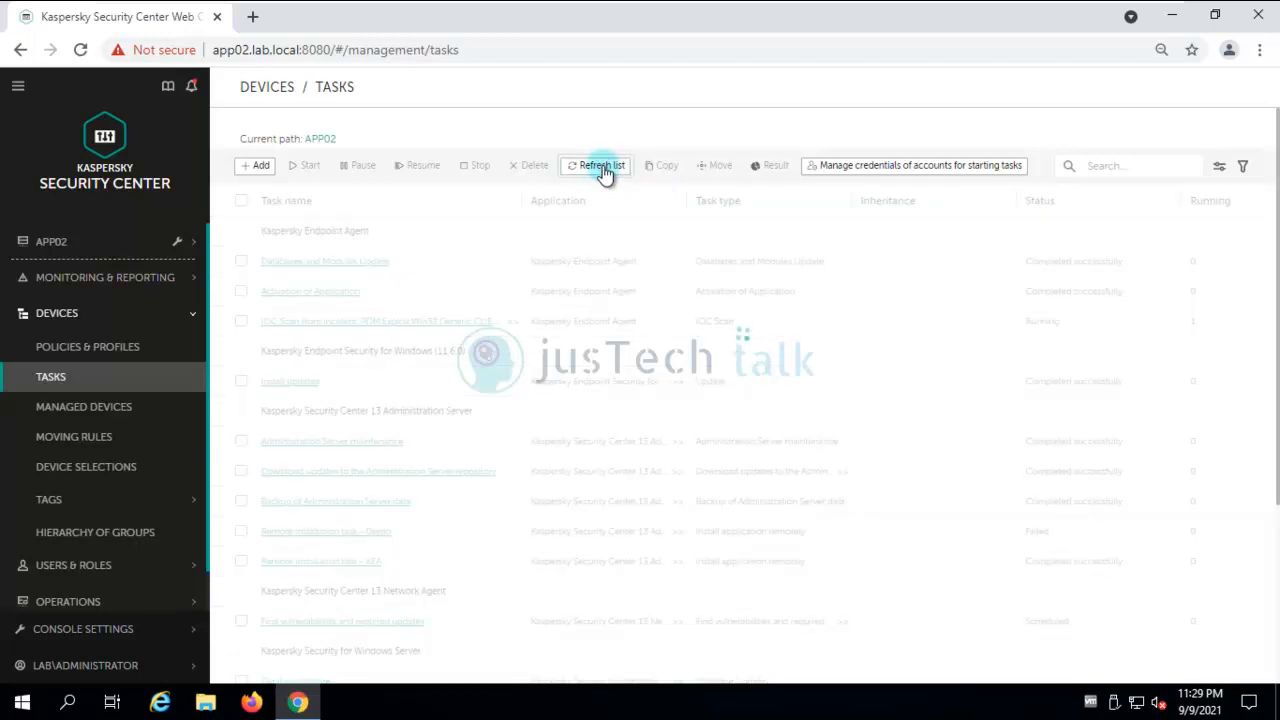
click(428, 325)
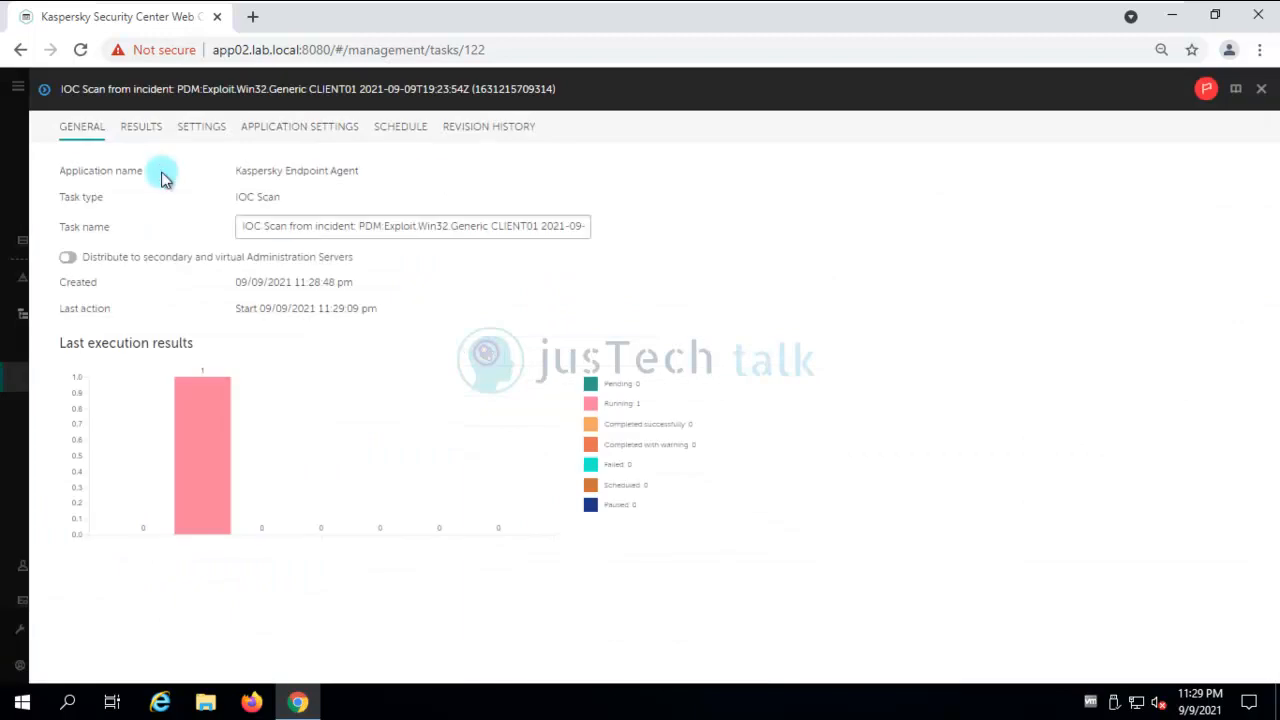
click(138, 128)
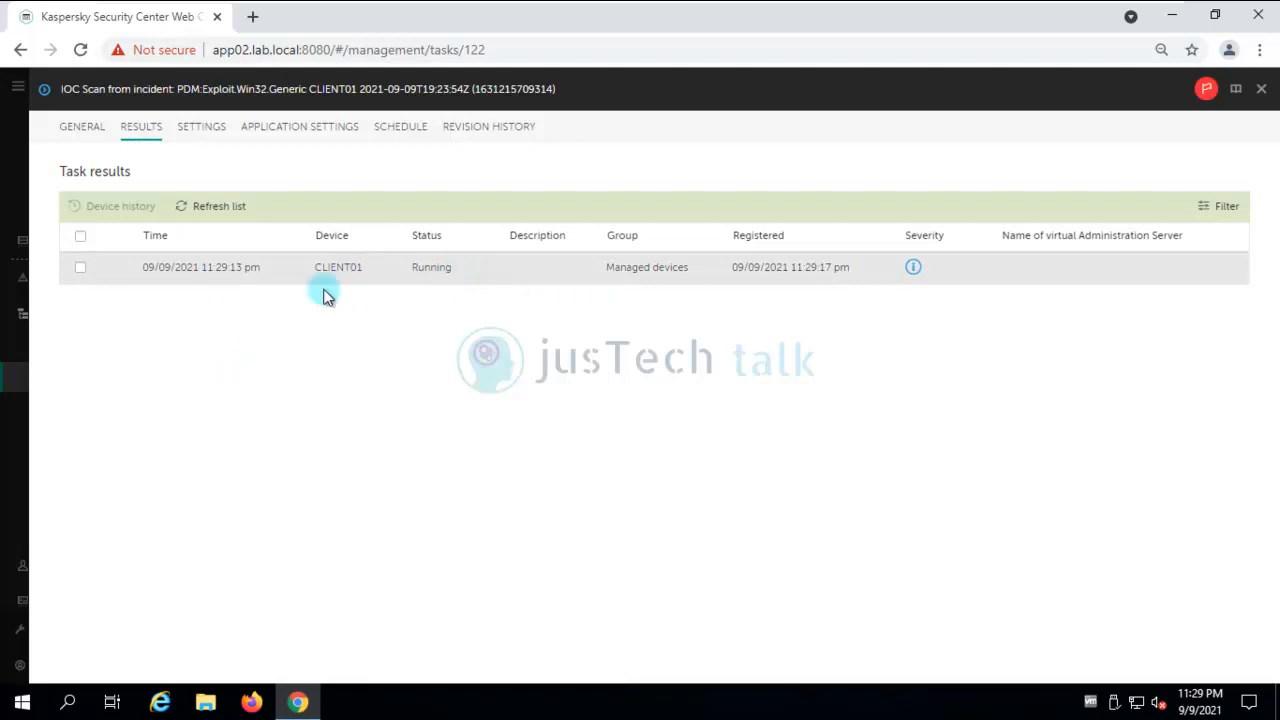
click(217, 212)
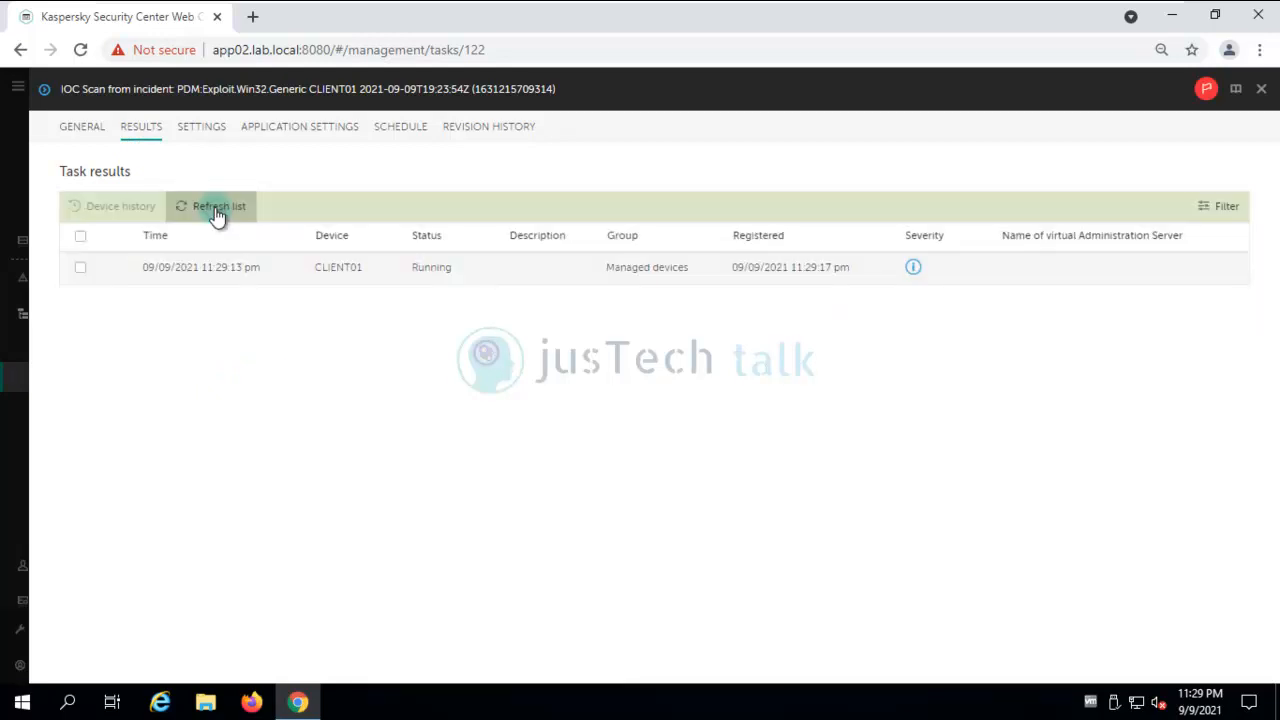
click(217, 214)
click(216, 212)
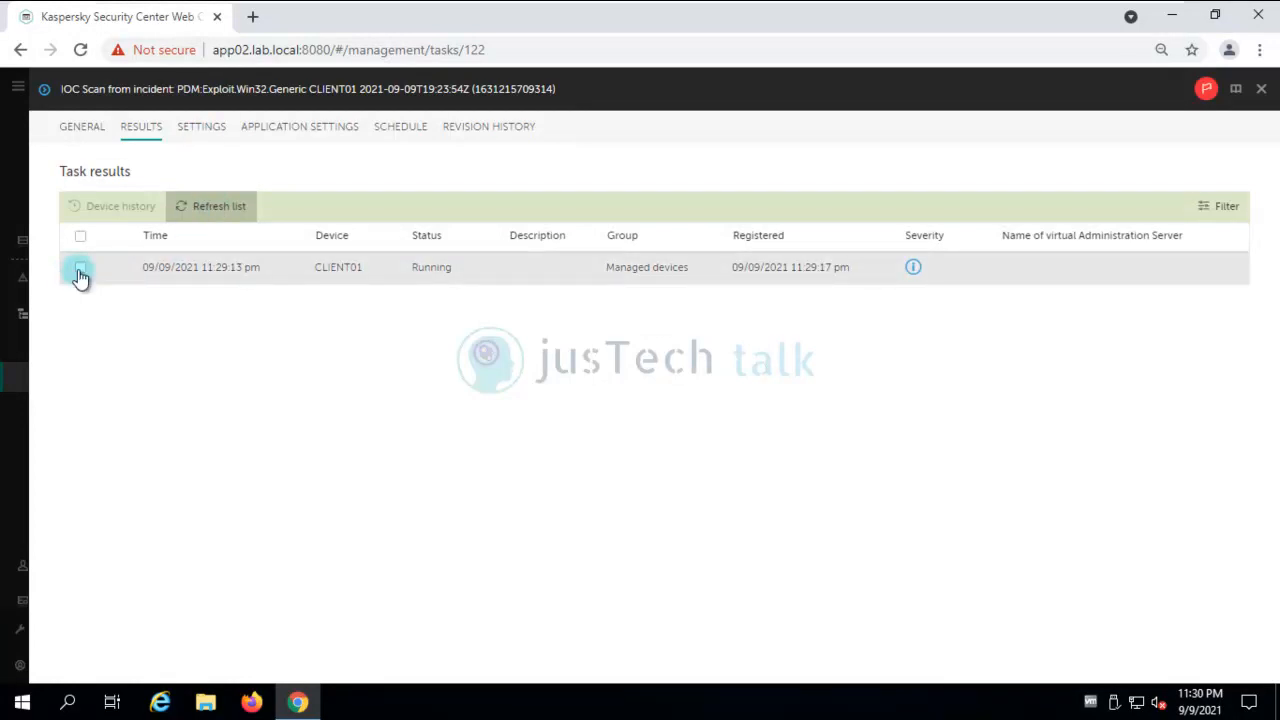
click(80, 268)
click(118, 207)
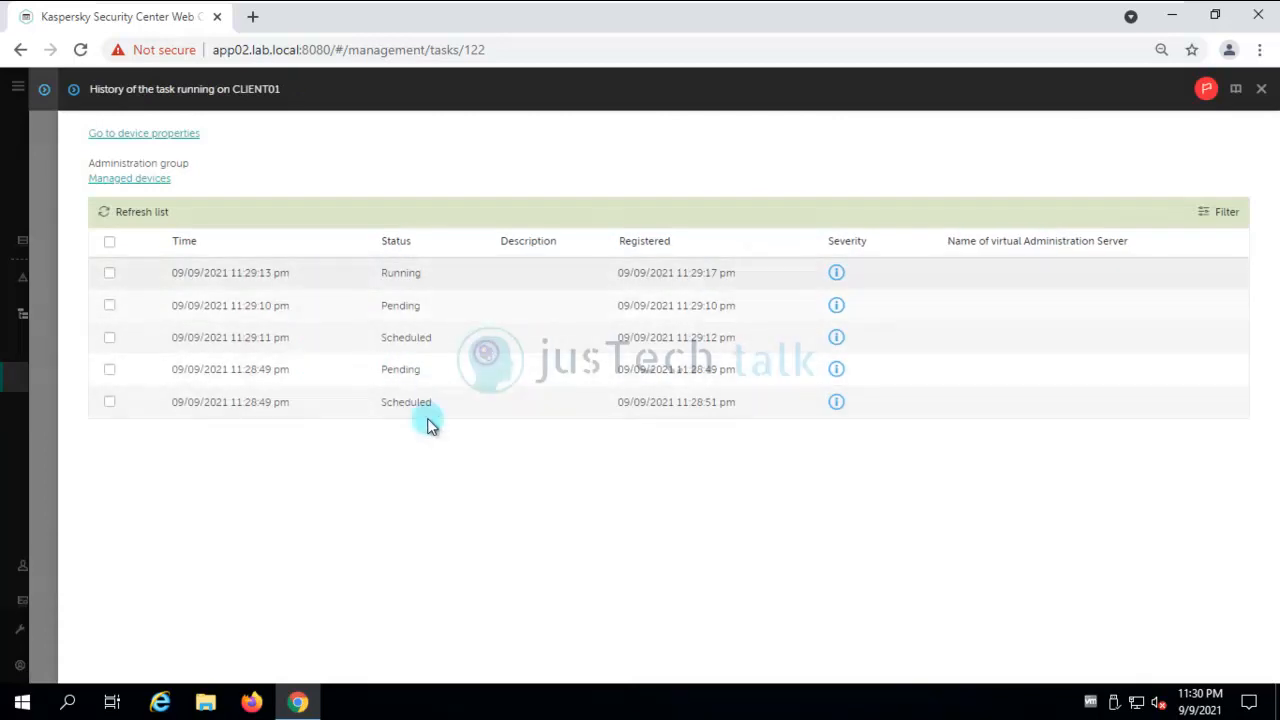
click(1261, 89)
click(1261, 89)
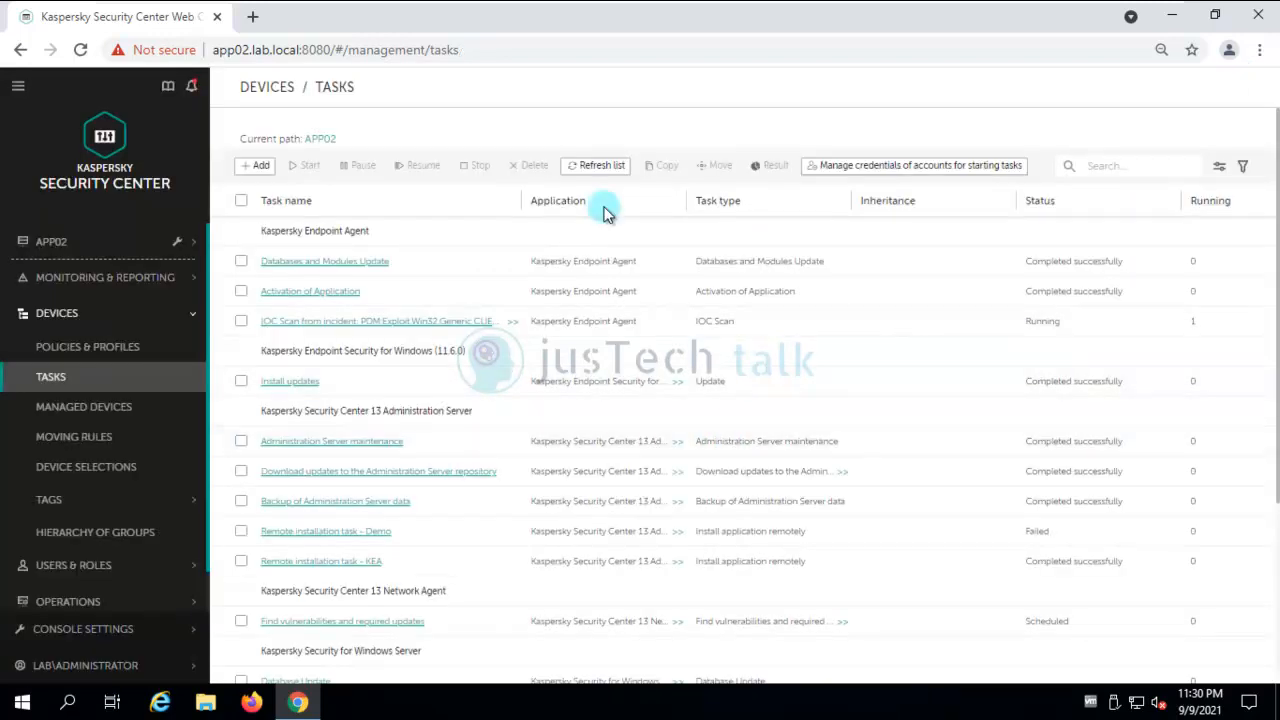
Refresh the task list and open the IOC Scan from incident PDM:Exploit.Win32.Generic task.
click(588, 167)
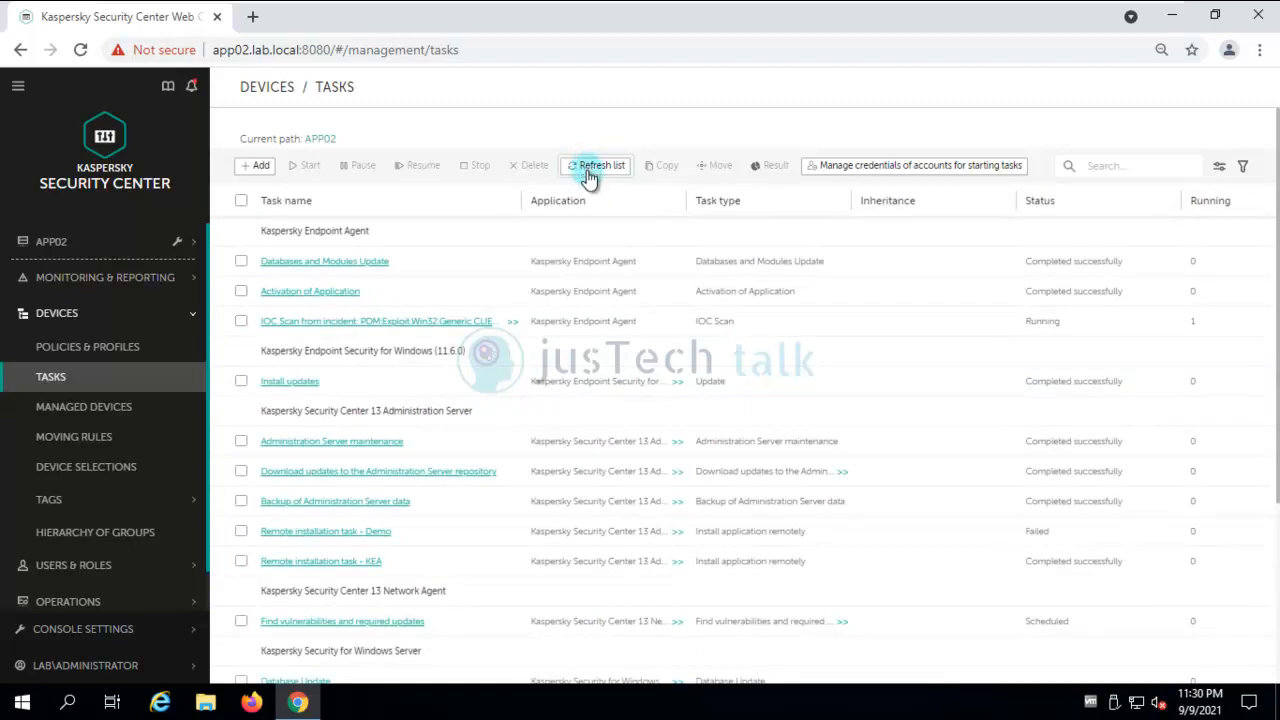
click(588, 170)
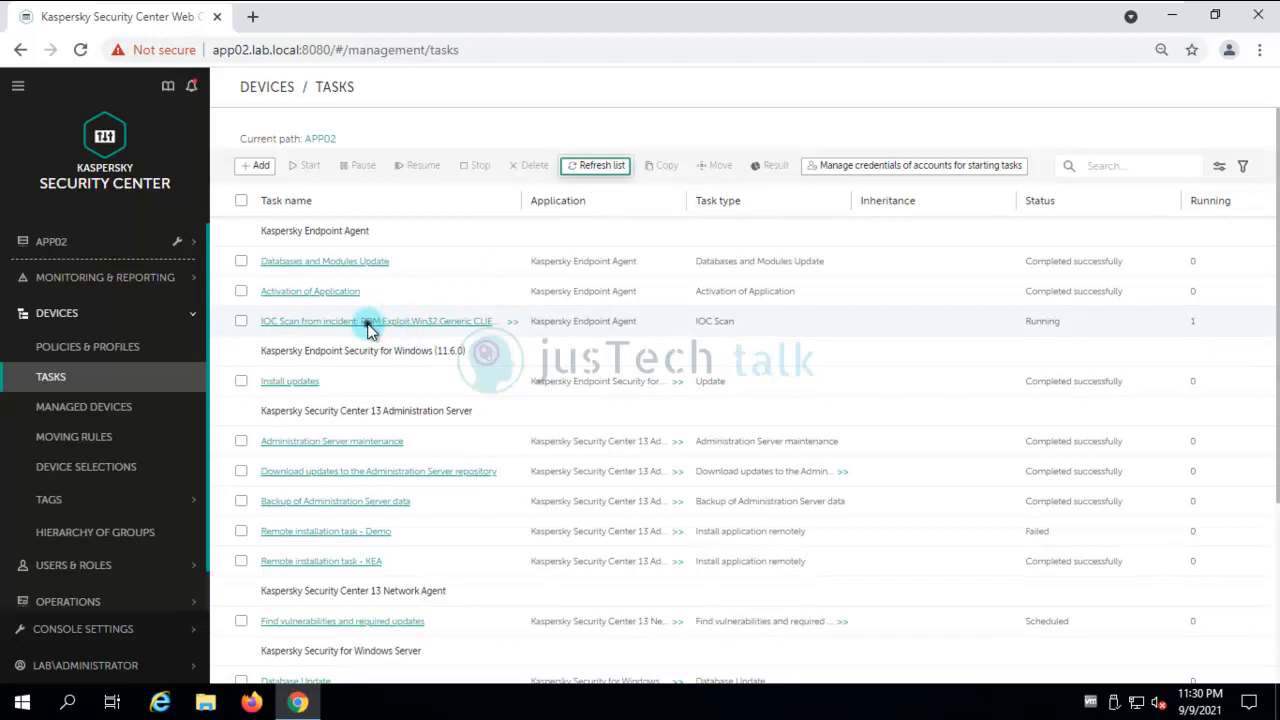
click(330, 324)
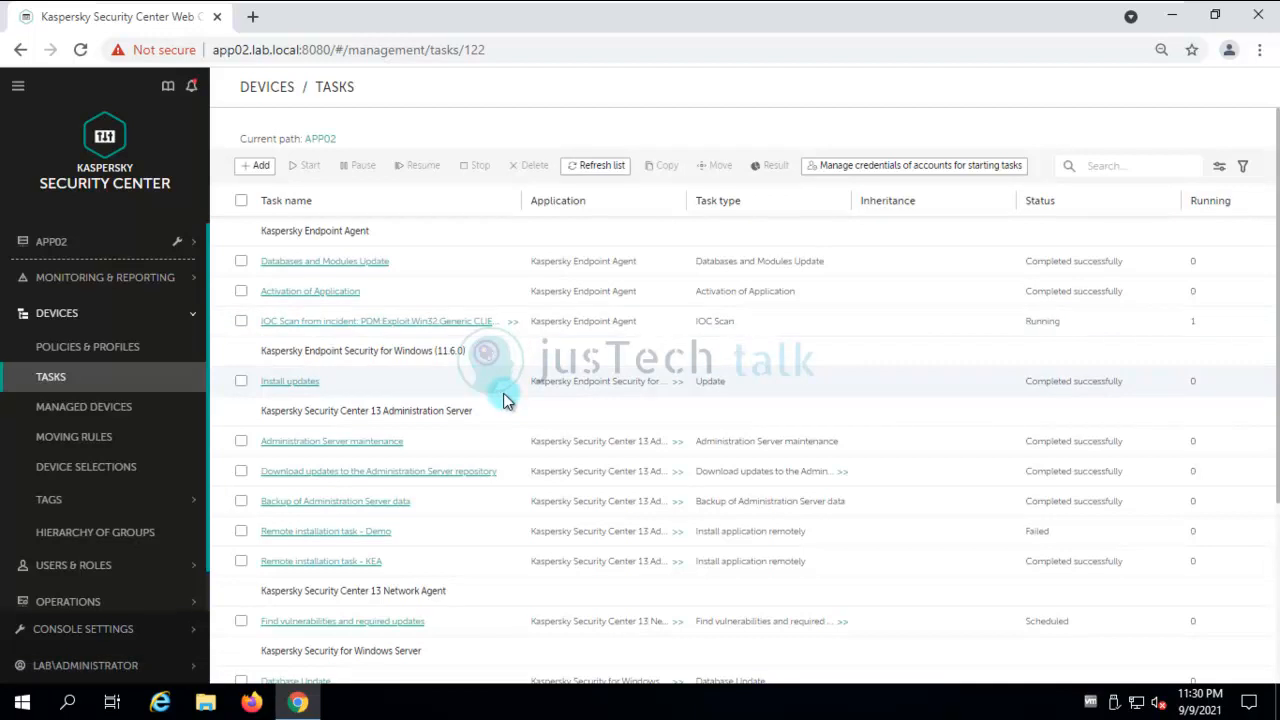
Open the IOC Scan task and compare its General summary chart with the per-device Results.
click(425, 323)
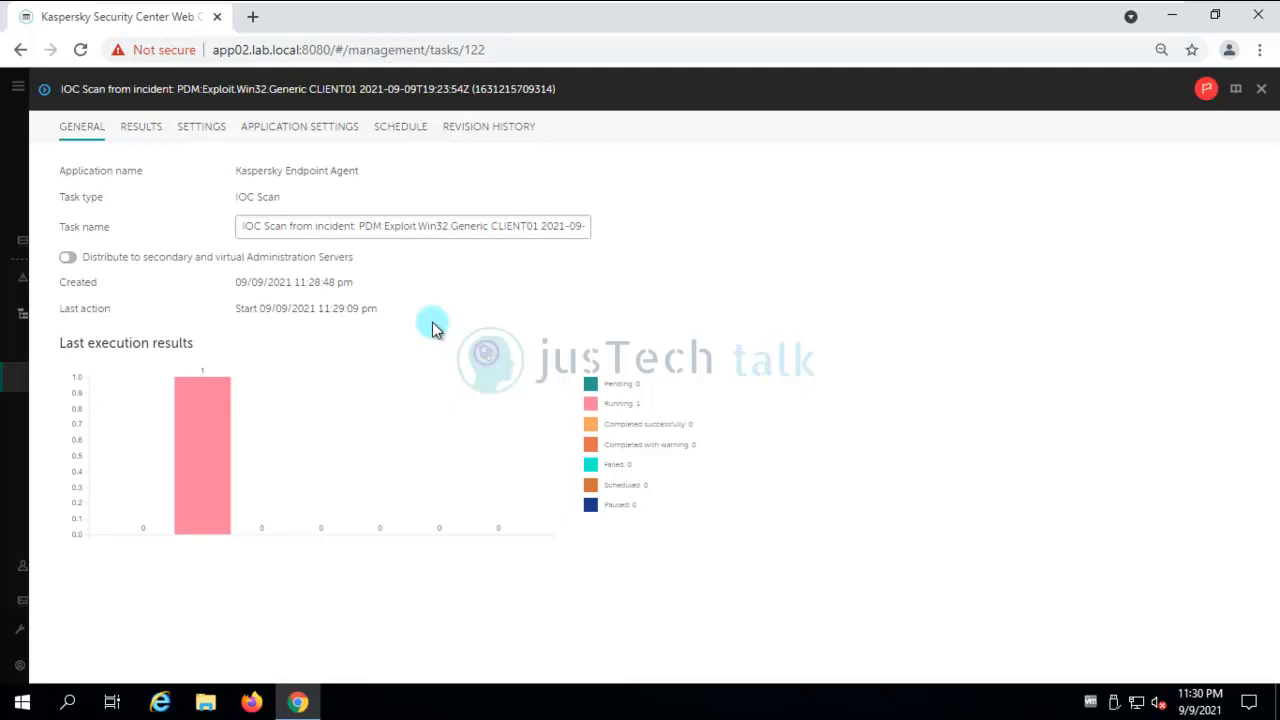
click(137, 134)
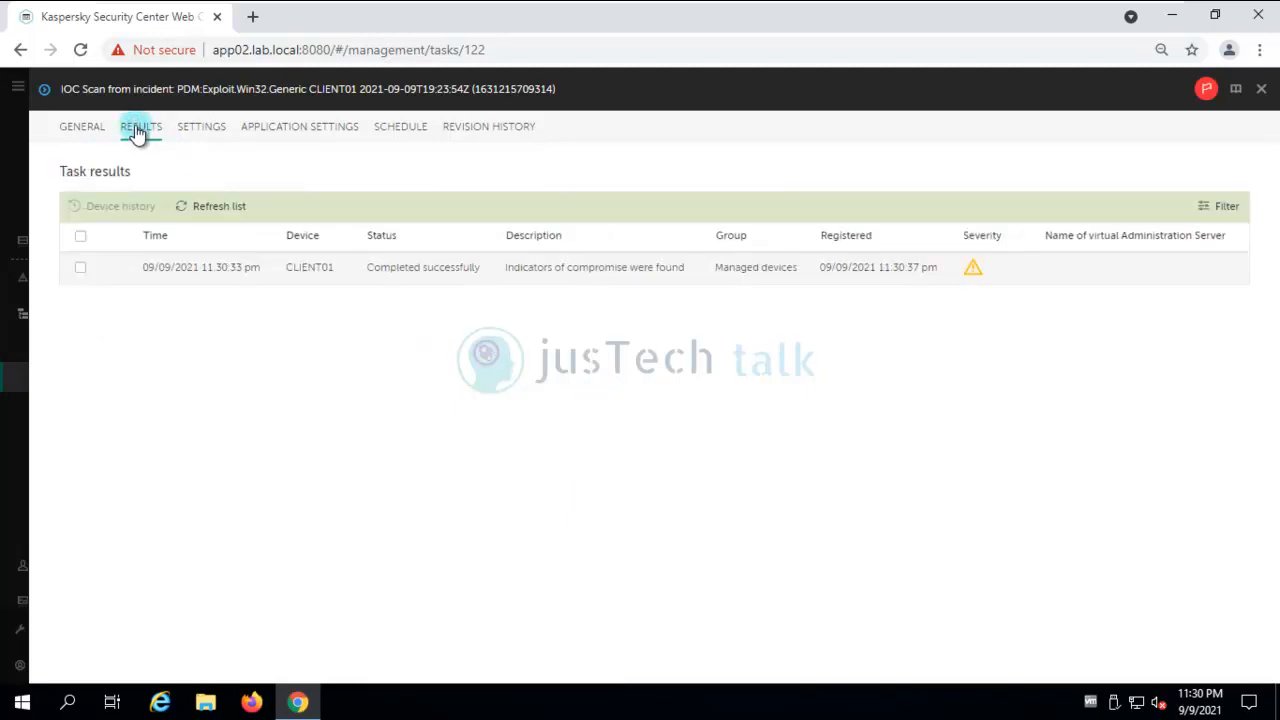
click(78, 134)
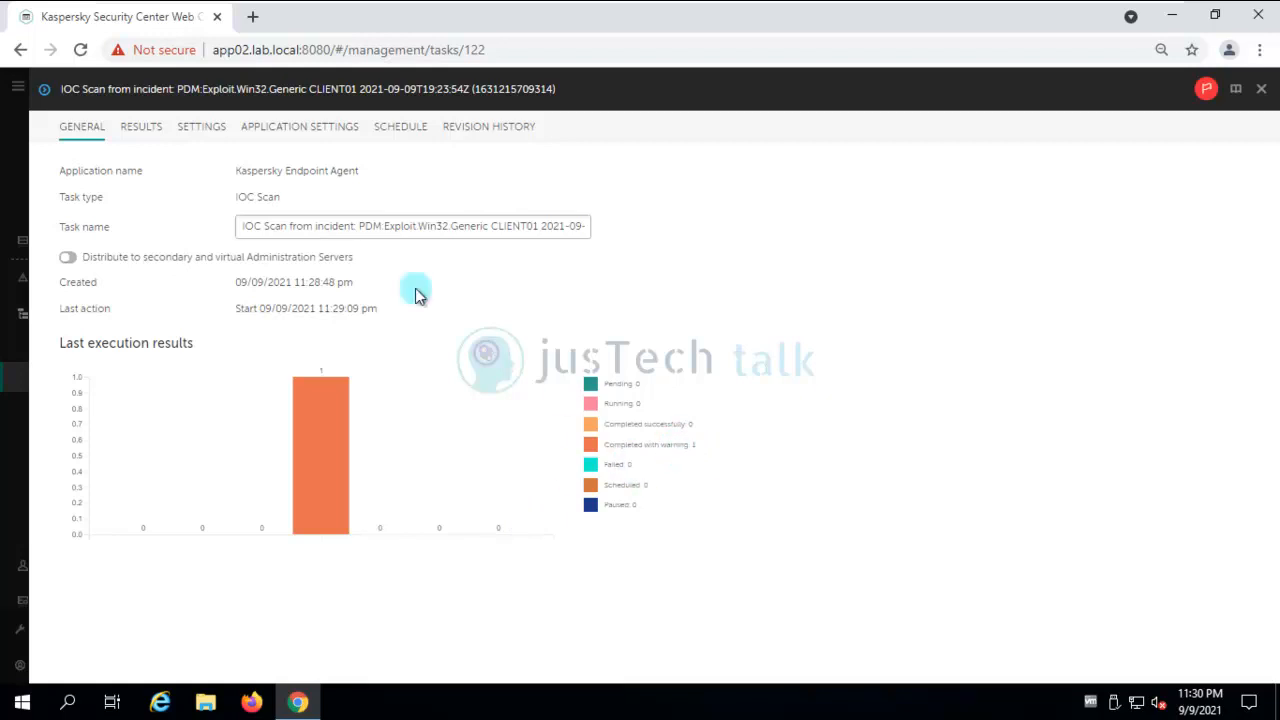
click(148, 133)
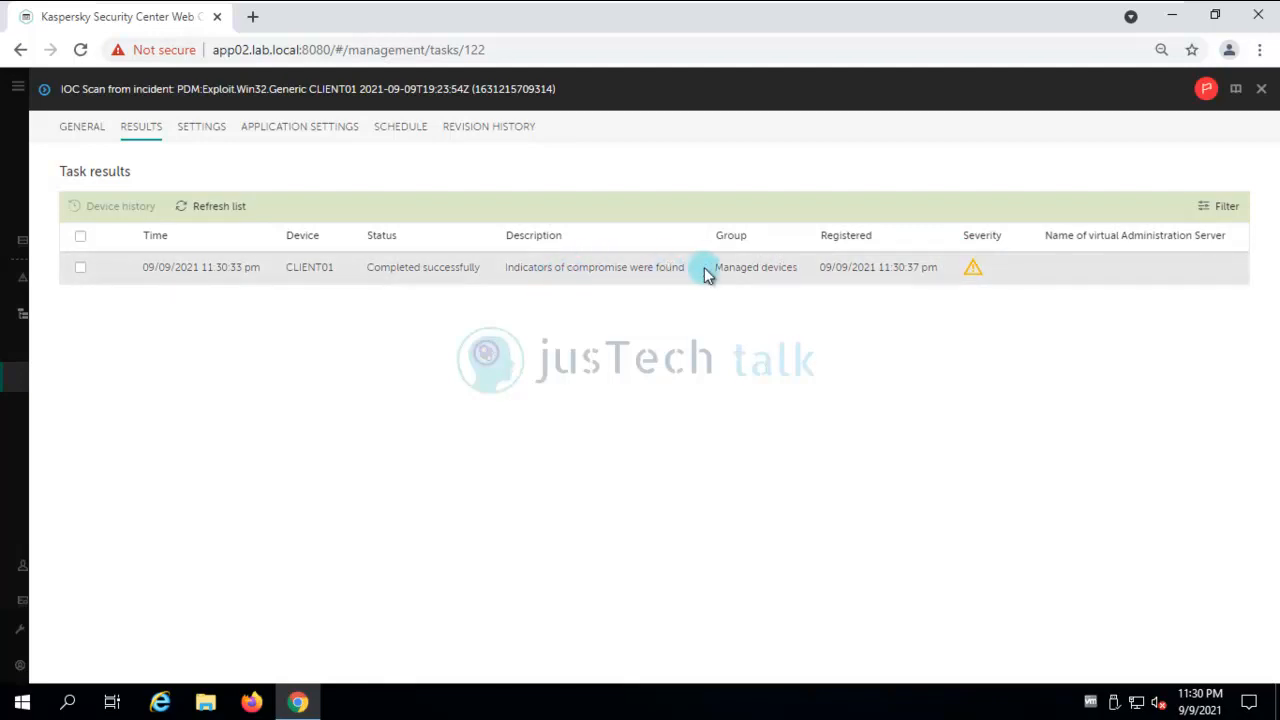
Review CLIENT01's task history showing 'Indicators of compromise were found', refresh it, then close it.
click(80, 267)
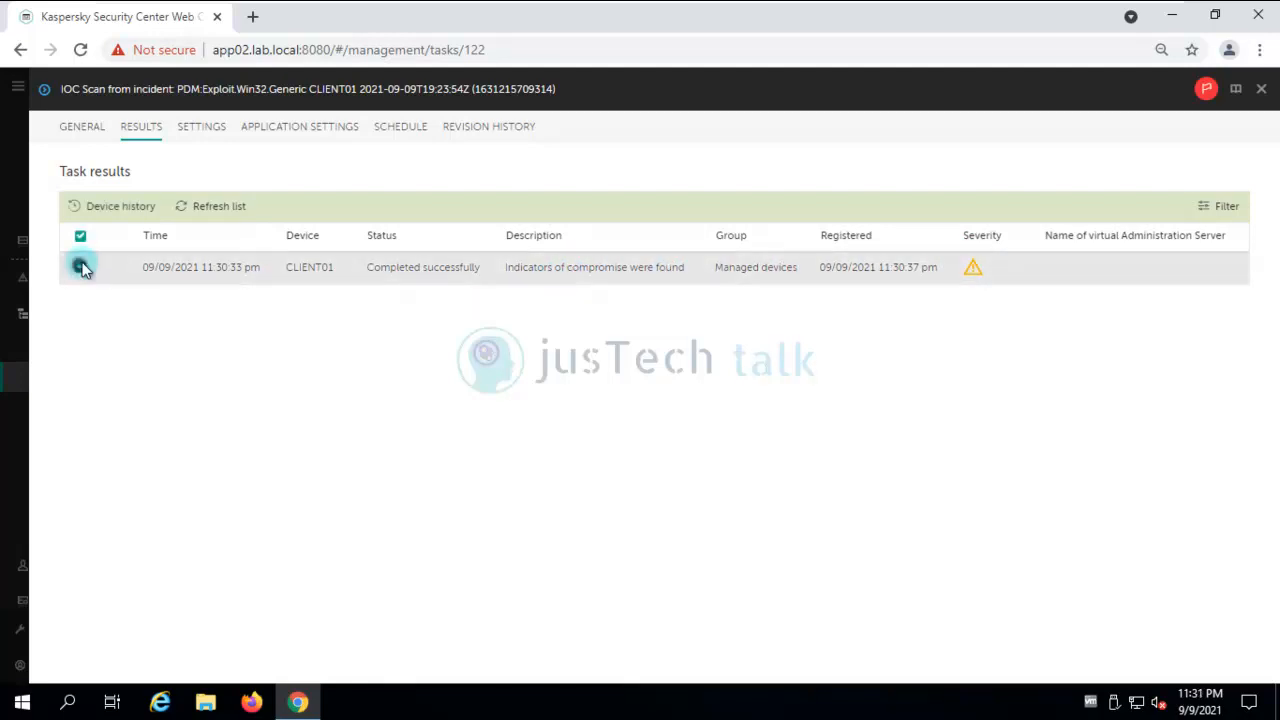
click(113, 208)
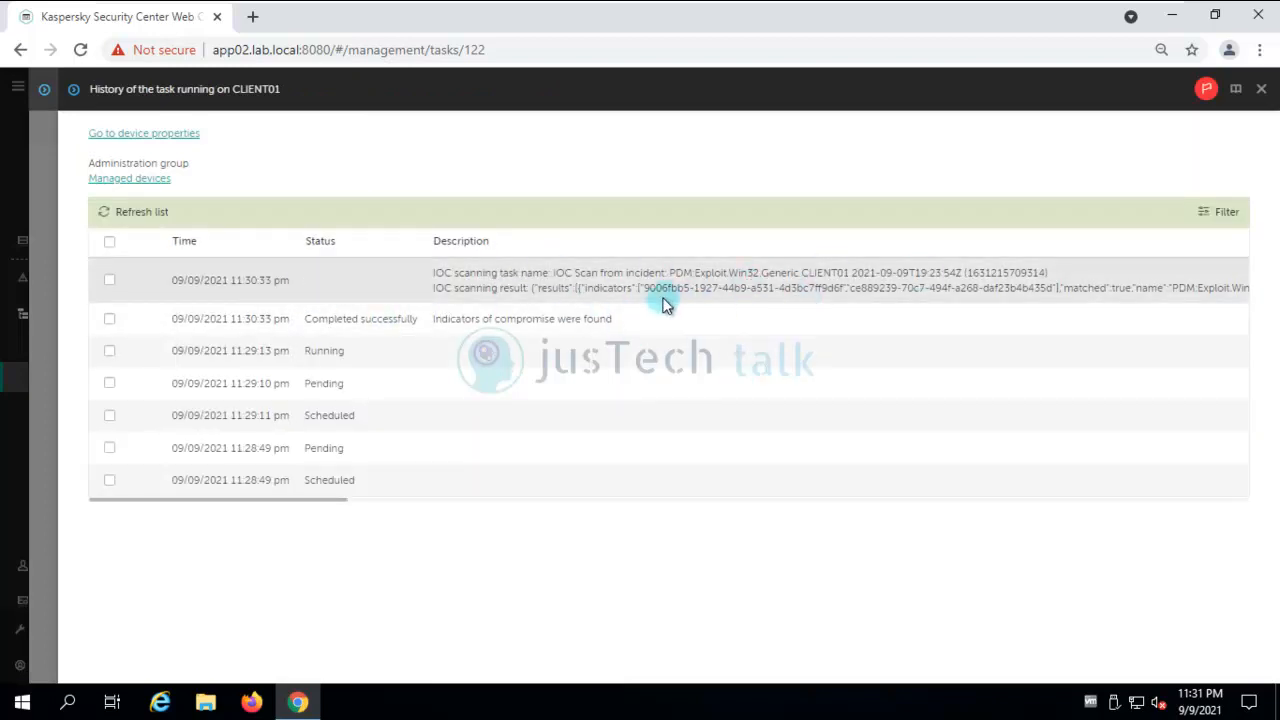
click(109, 282)
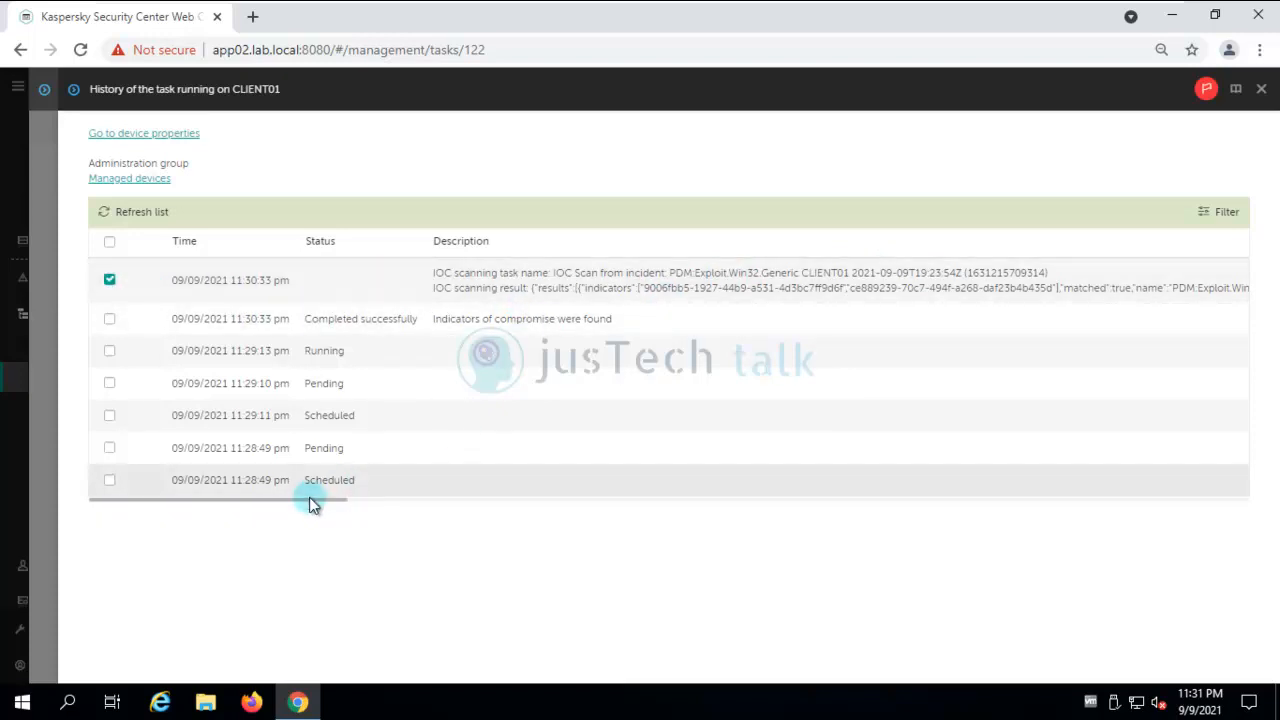
drag(310, 510, 148, 517)
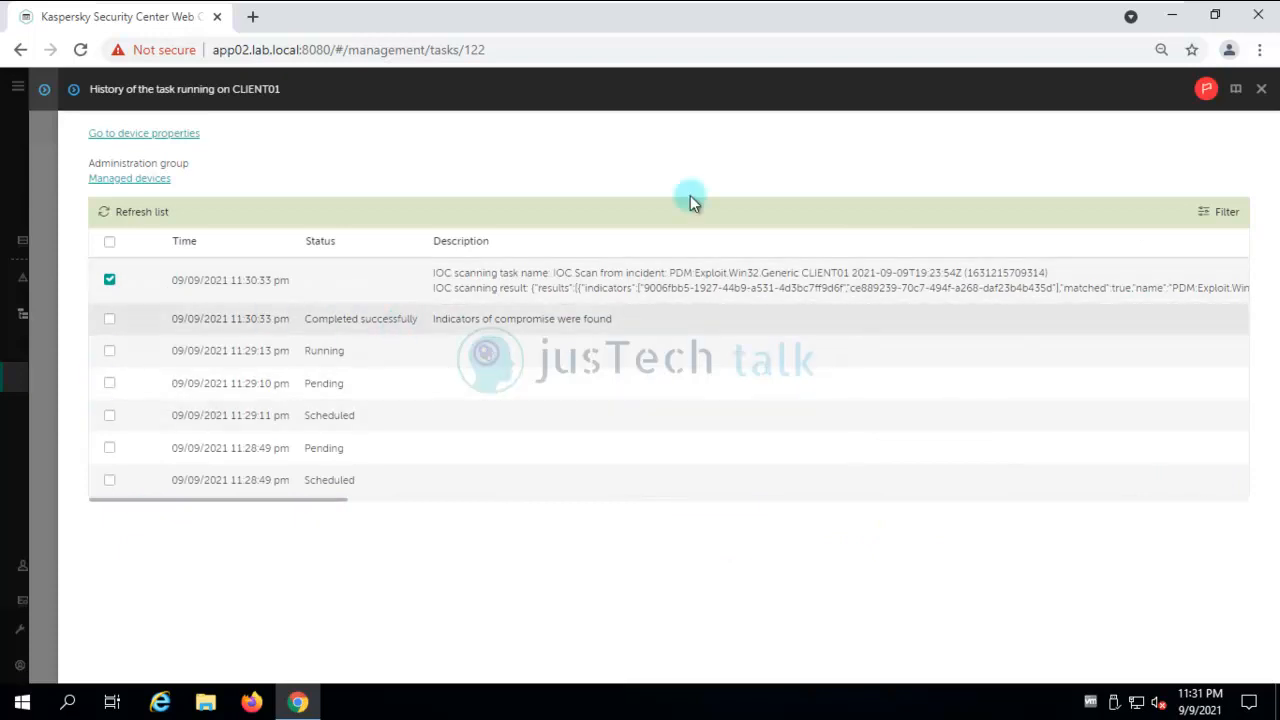
click(143, 211)
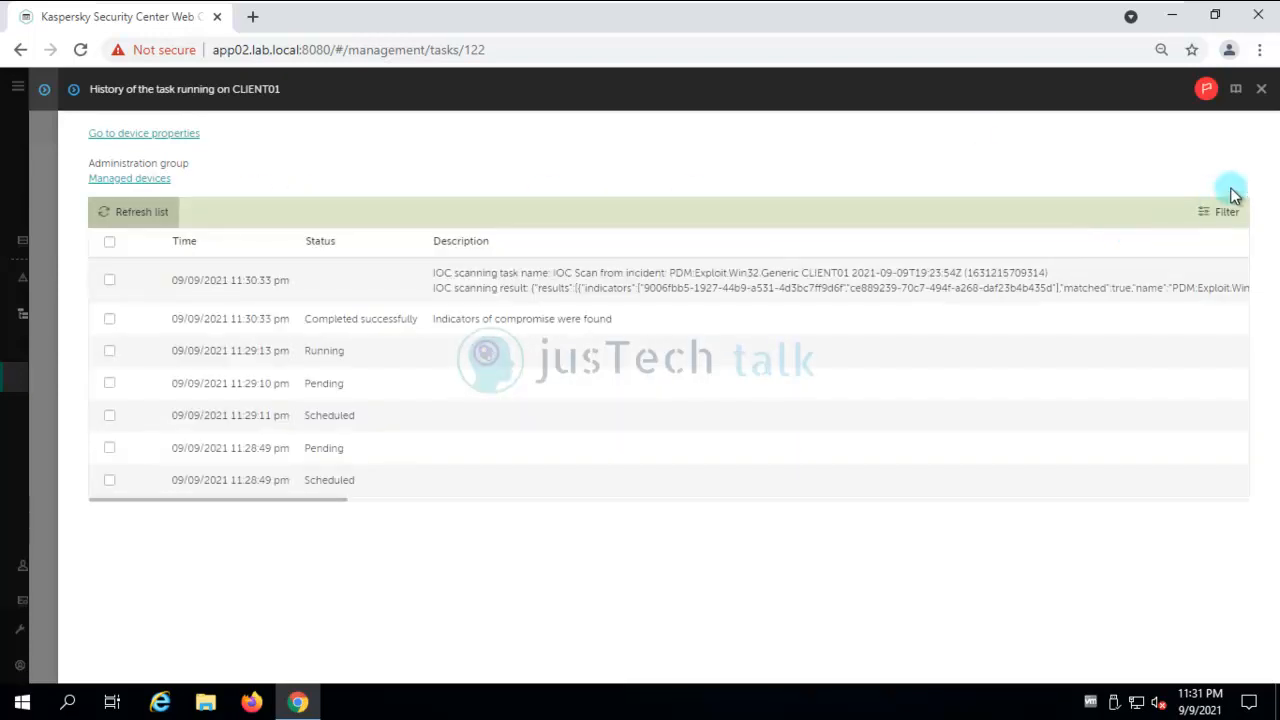
click(1261, 90)
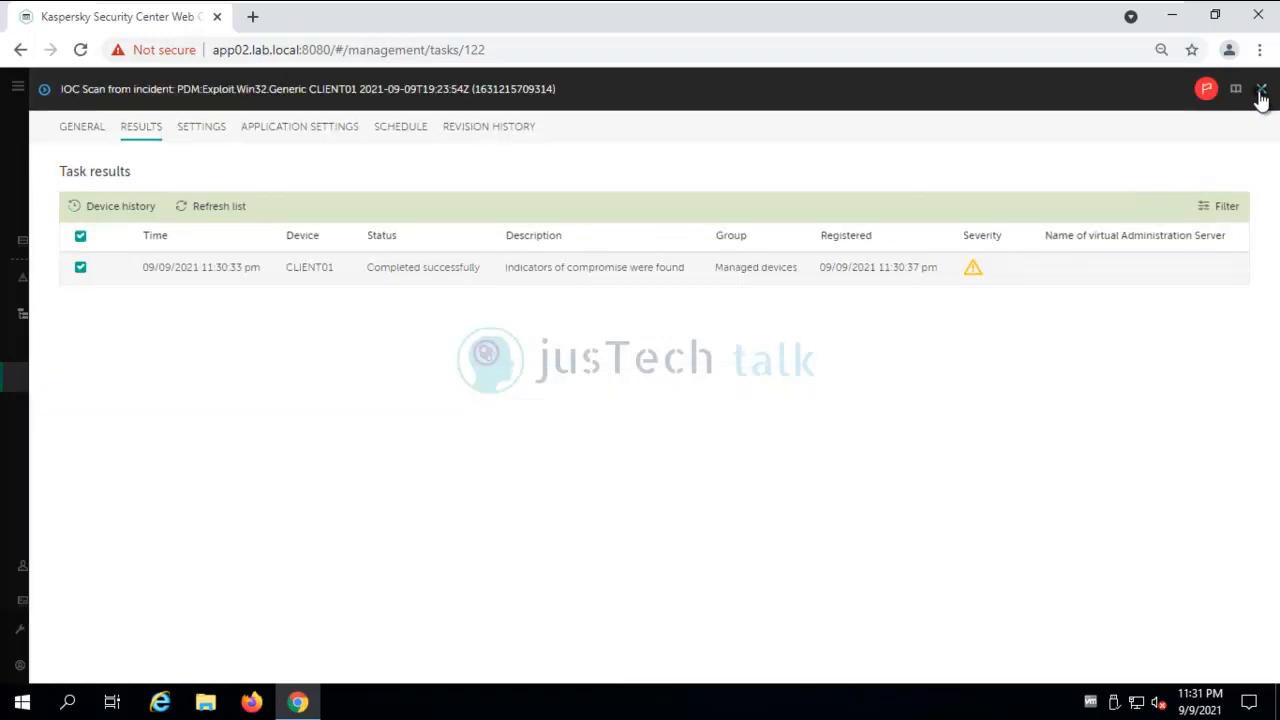
Refresh the IOC Scan's per-device results and recheck its General summary chart.
click(414, 270)
double_click(300, 270)
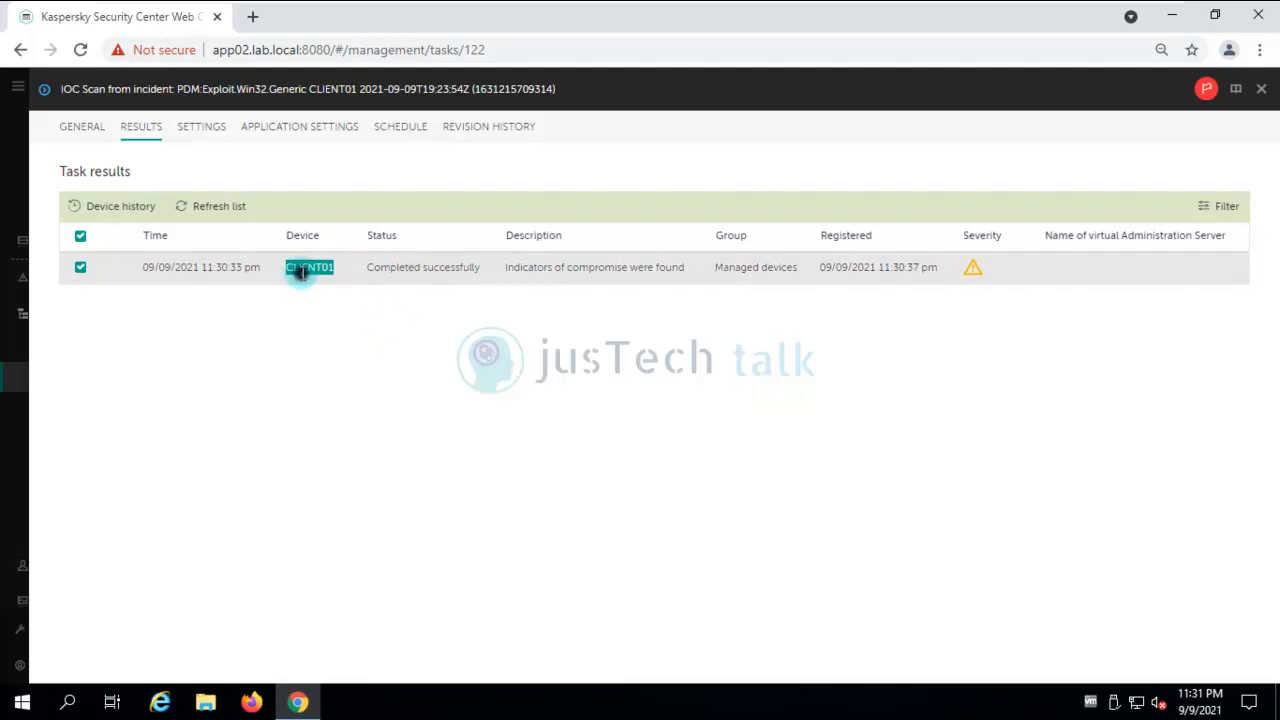
click(81, 238)
click(208, 210)
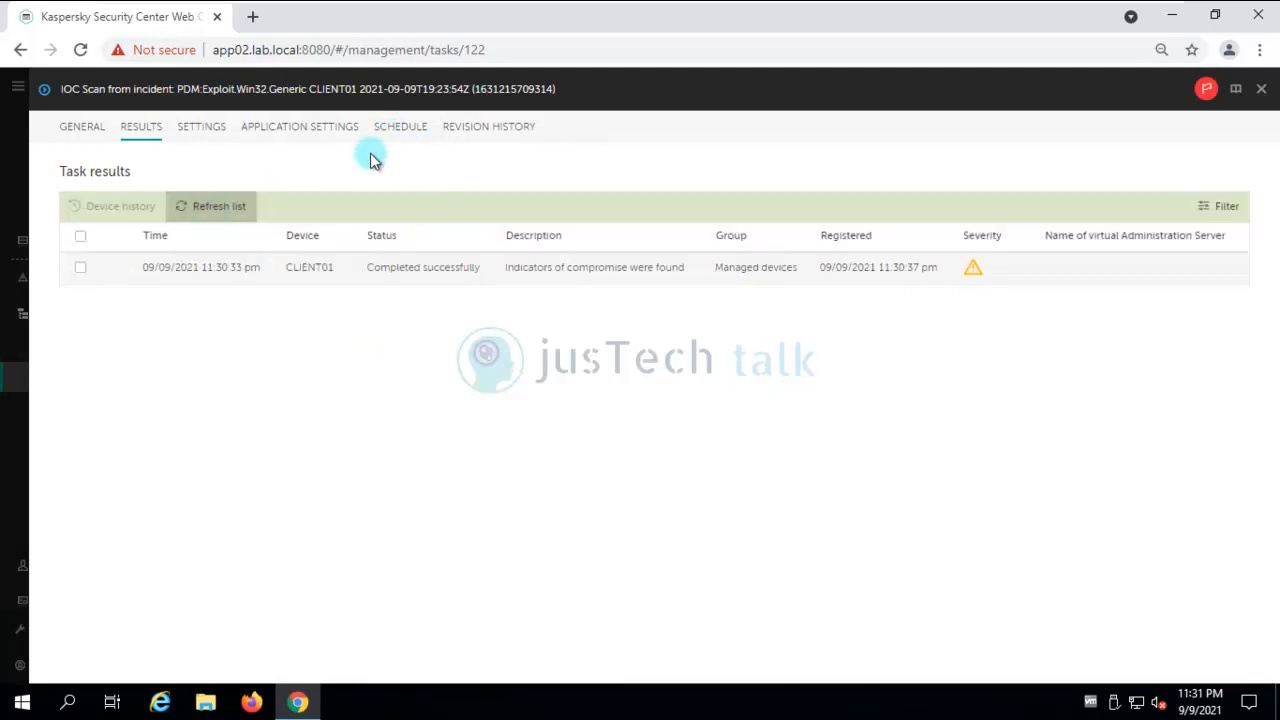
click(83, 131)
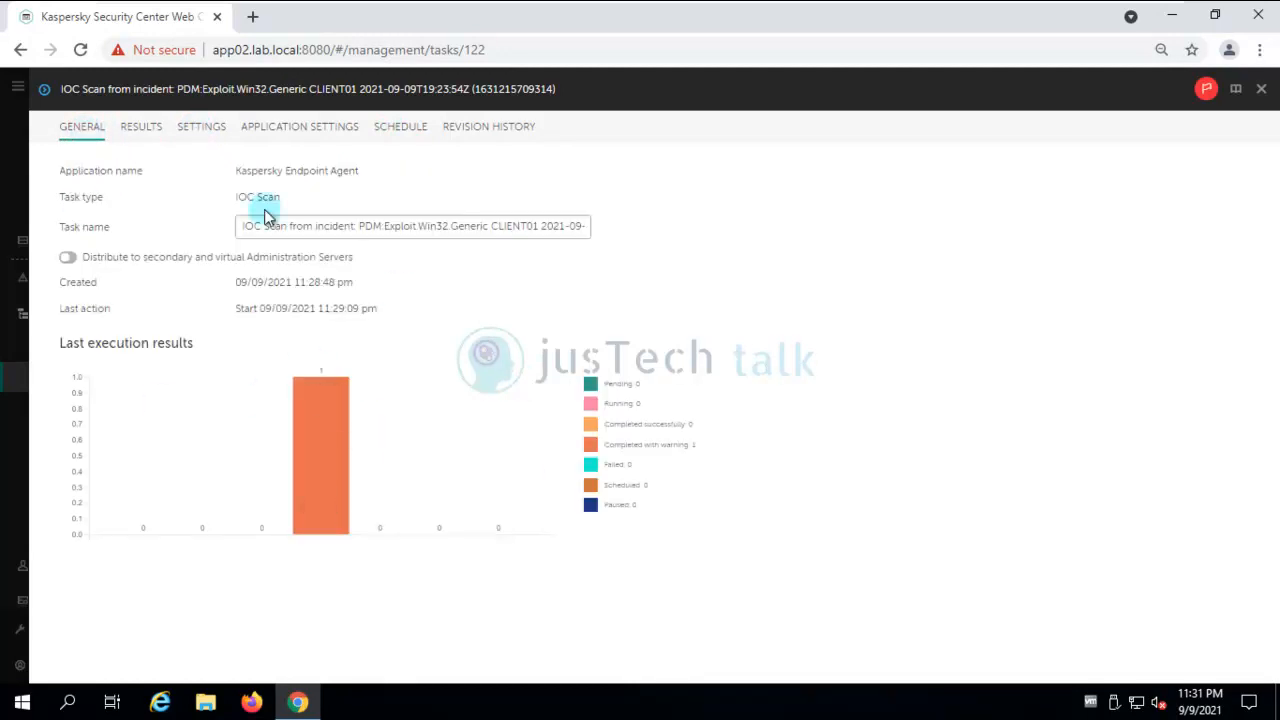
click(143, 134)
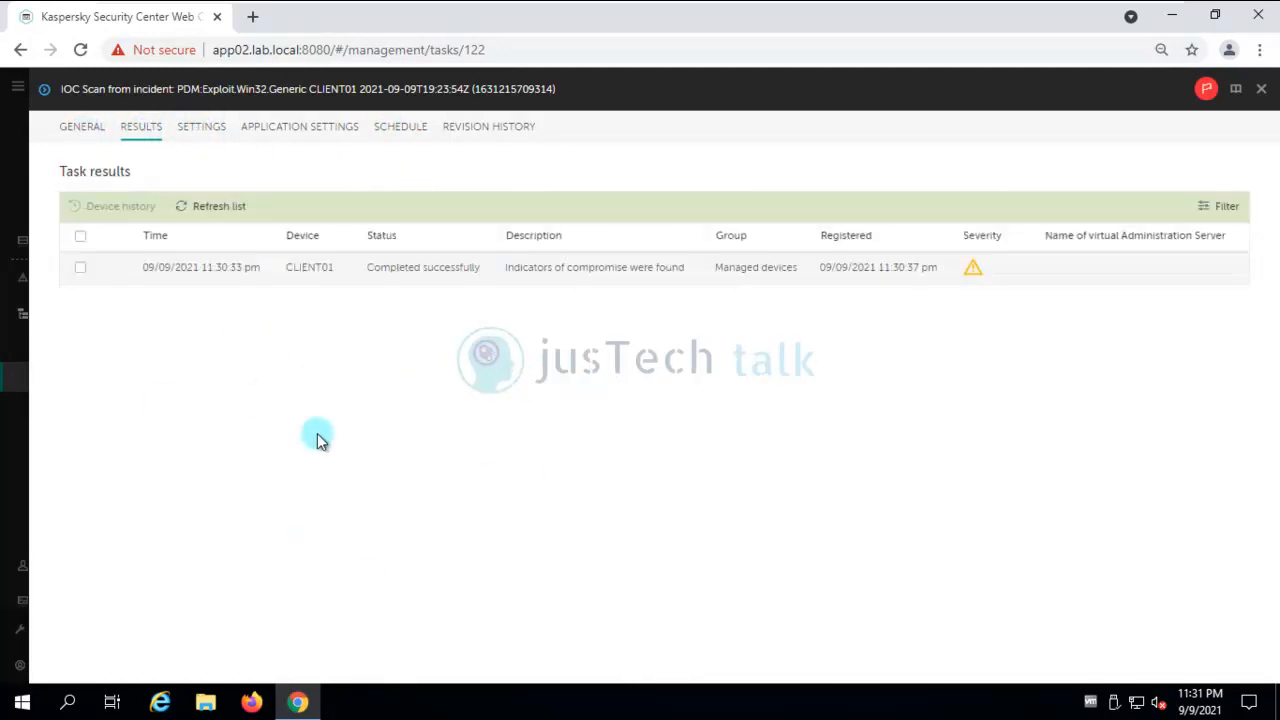
Review the IOC Scan task's Application Settings and Schedule, then close back to the task list.
click(201, 131)
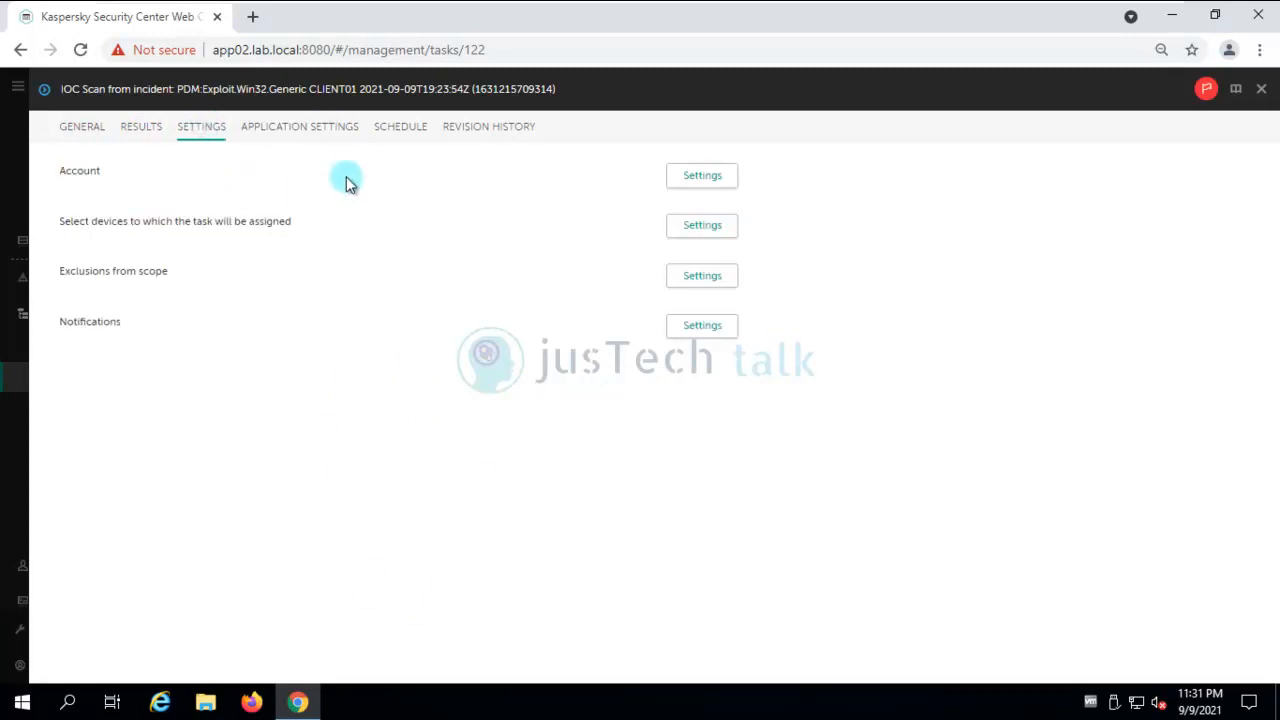
click(313, 133)
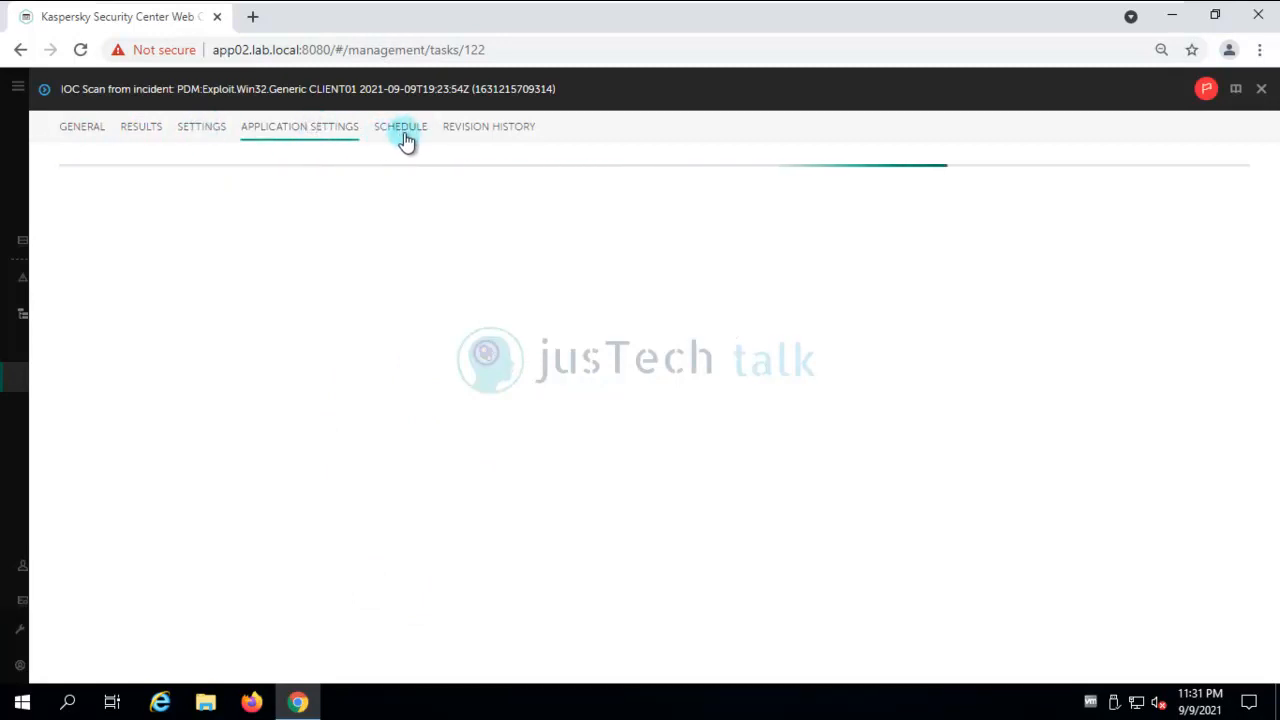
click(414, 136)
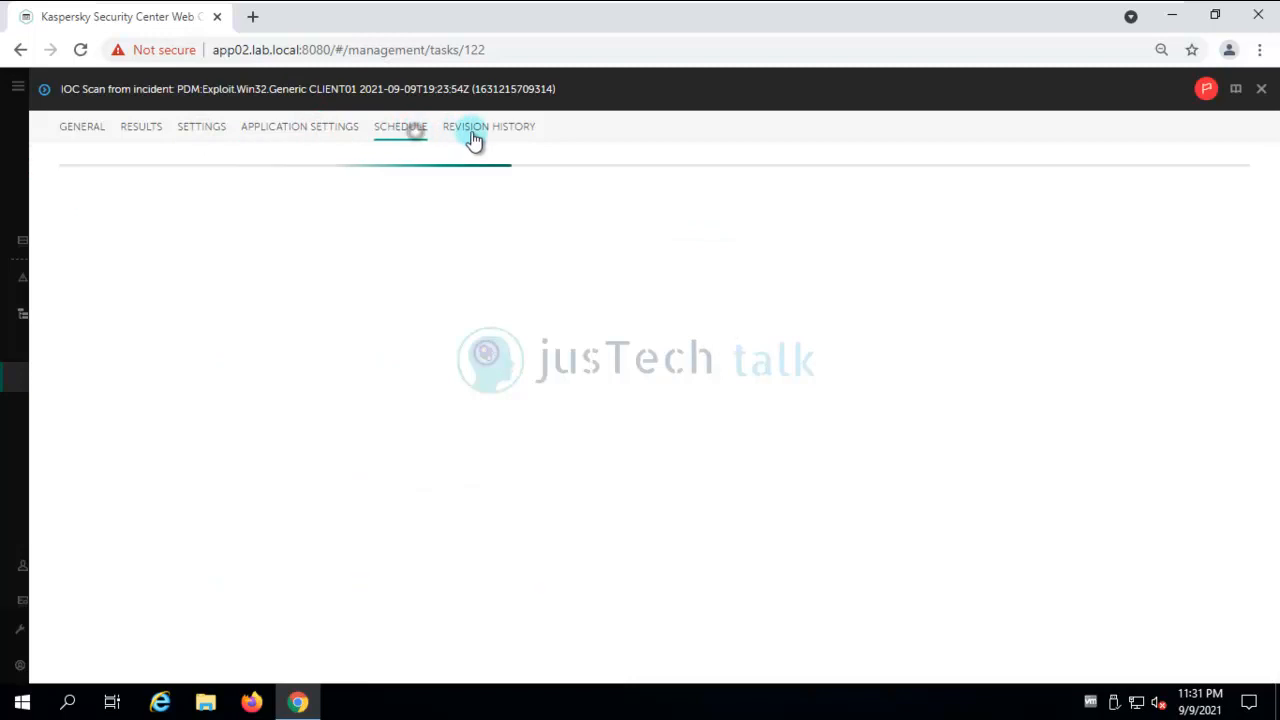
click(72, 123)
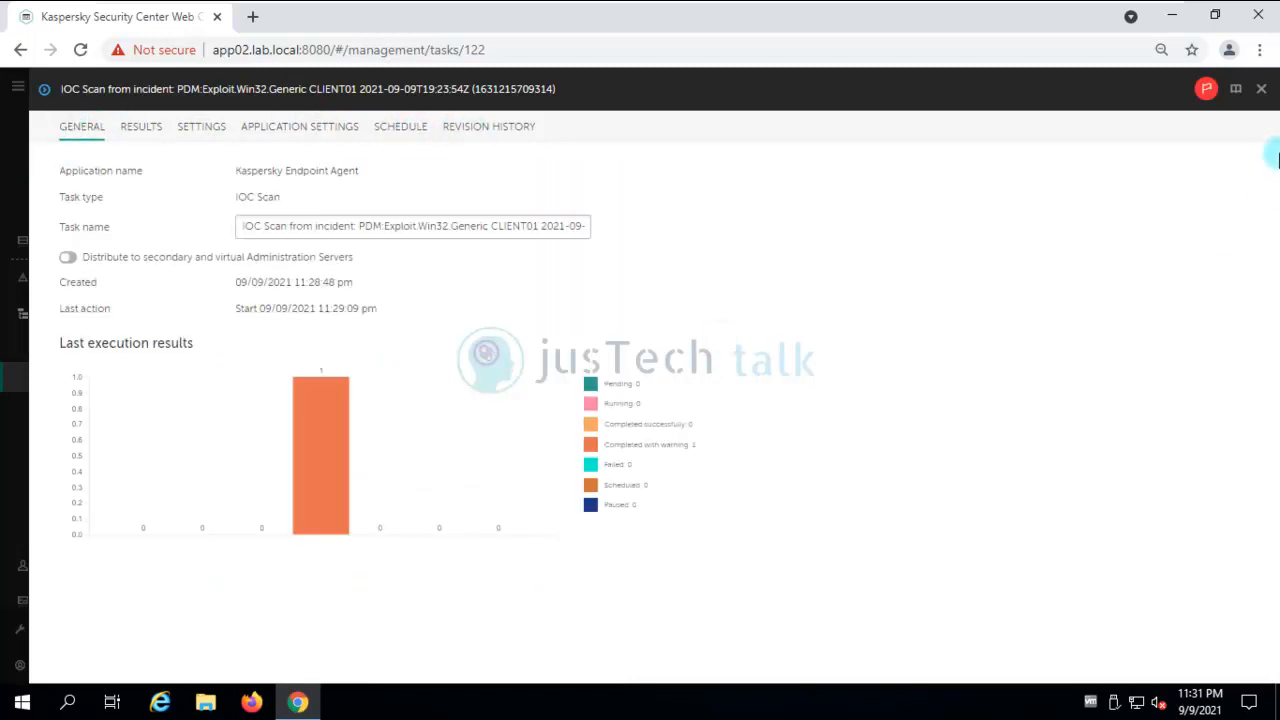
click(1261, 91)
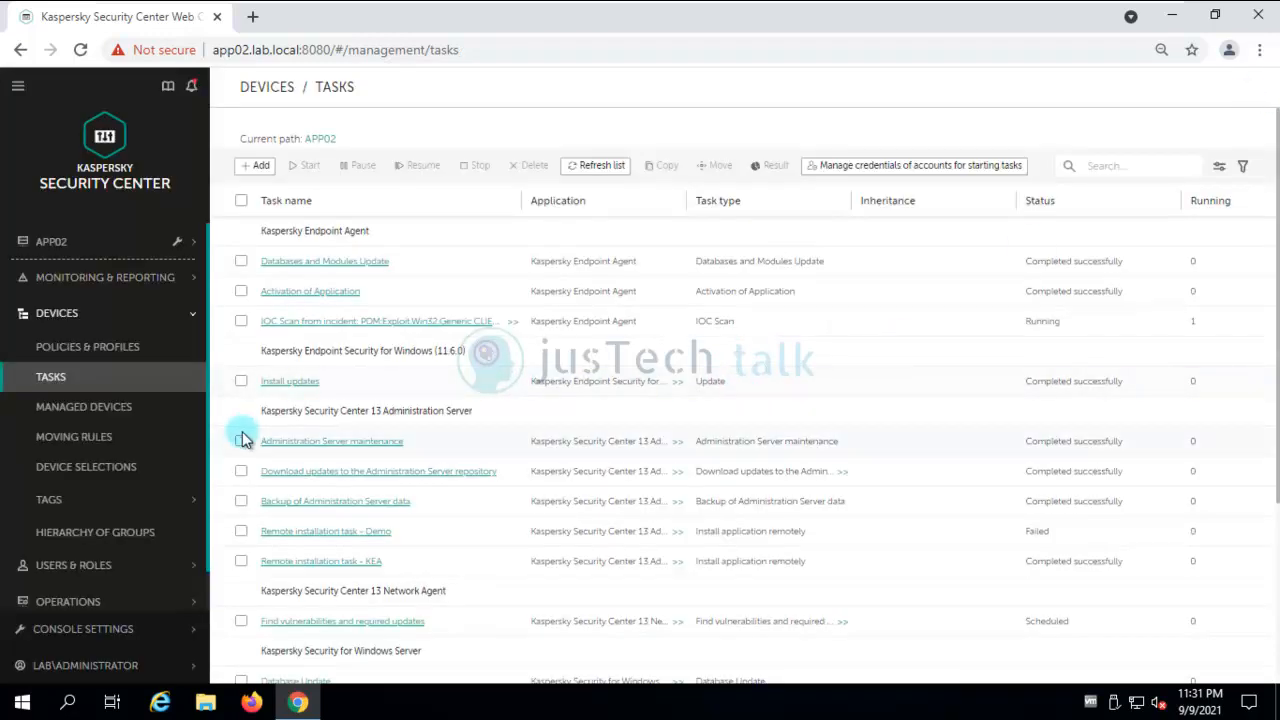
click(173, 509)
click(106, 536)
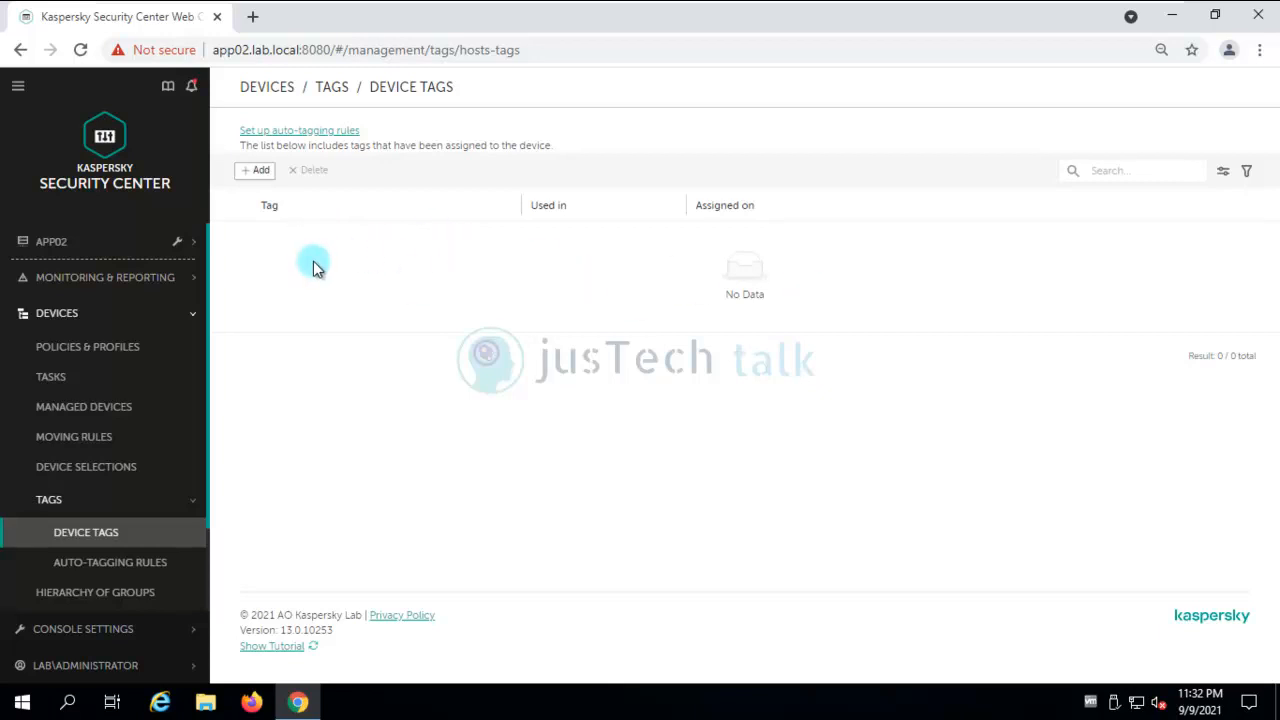
click(108, 250)
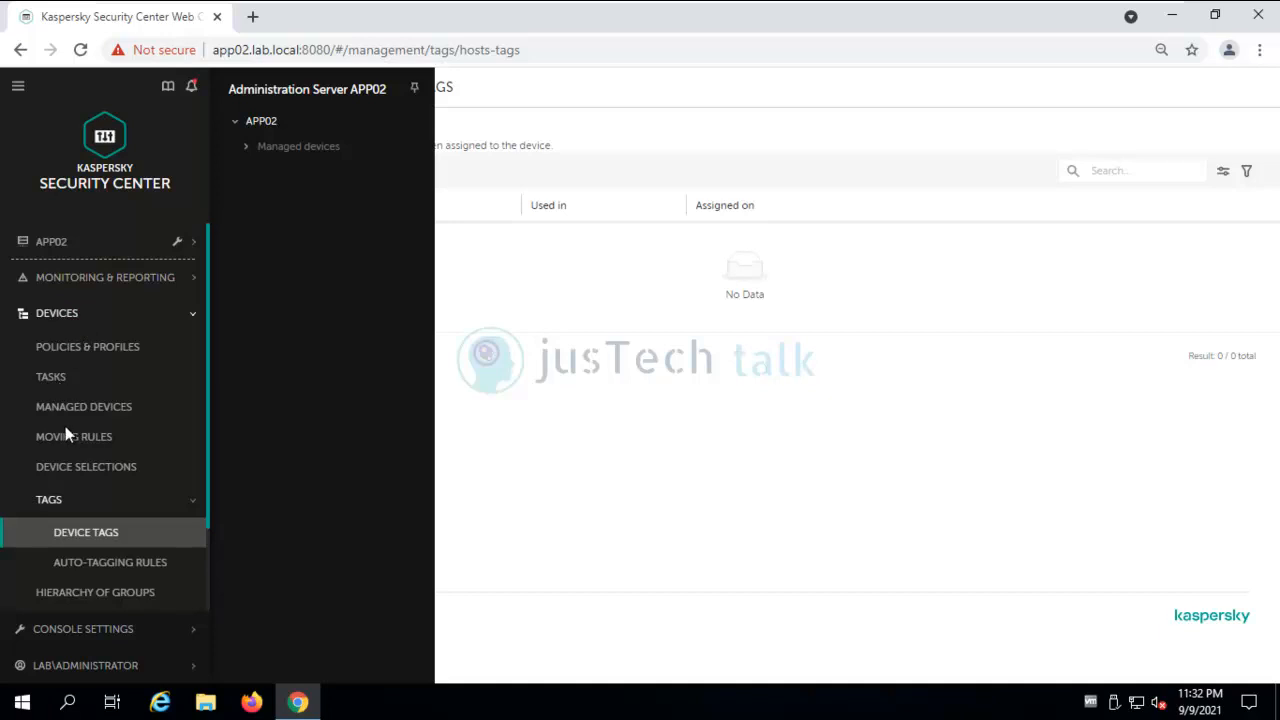
click(86, 406)
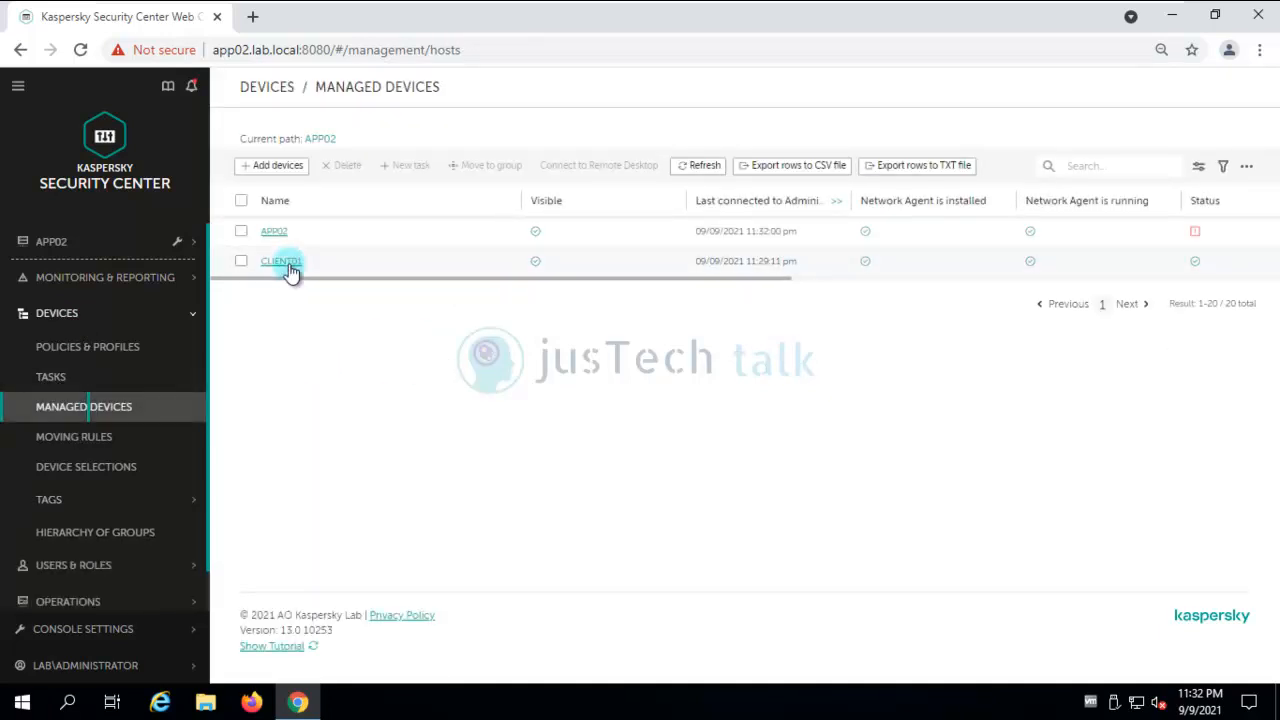
click(284, 266)
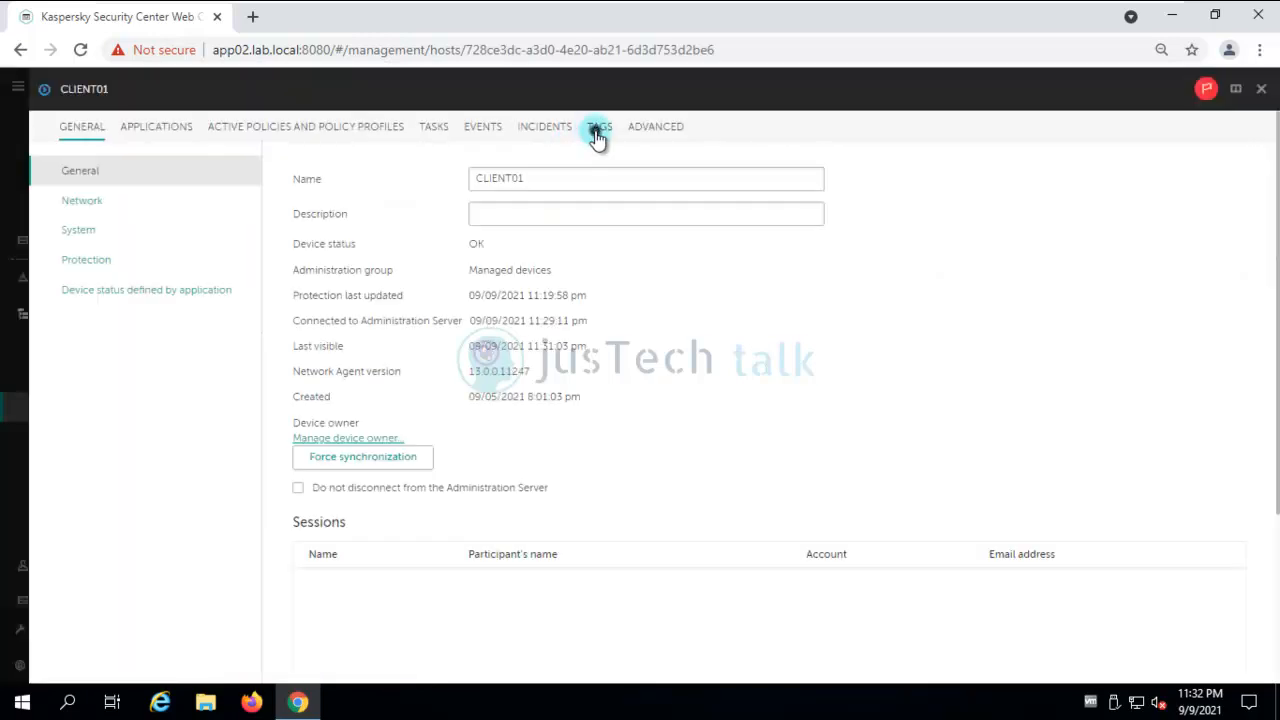
click(597, 137)
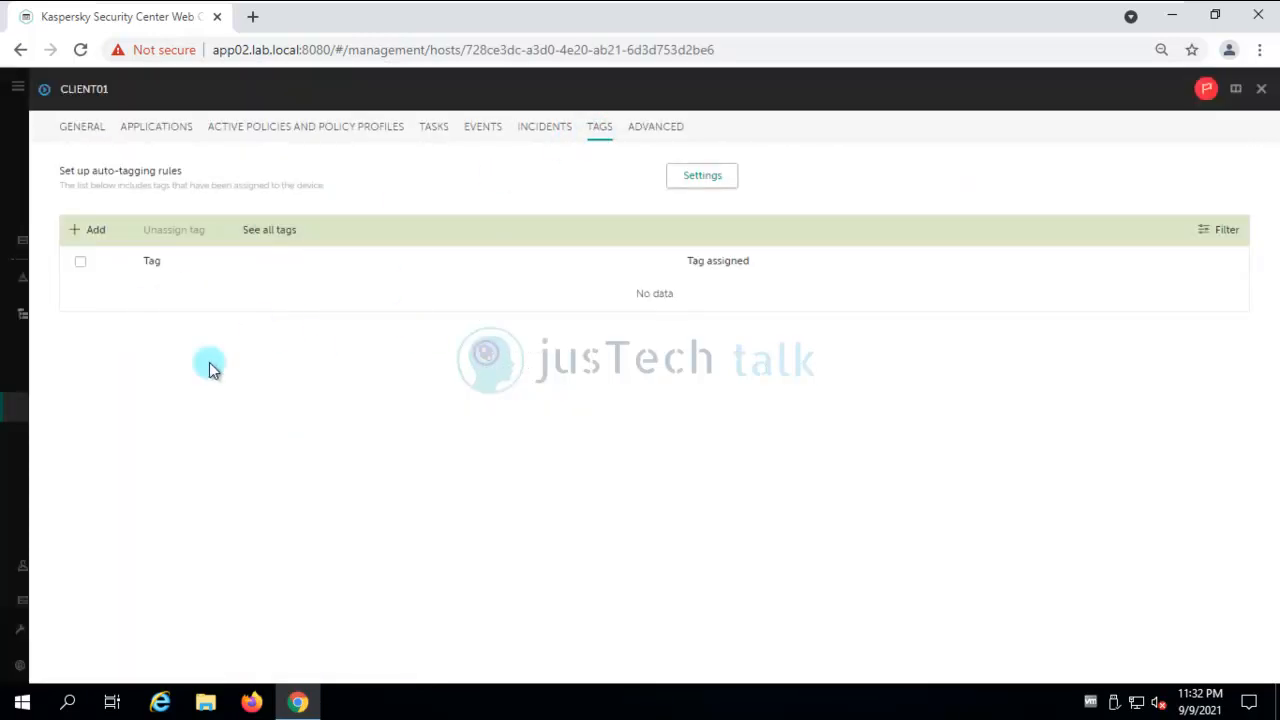
click(1261, 90)
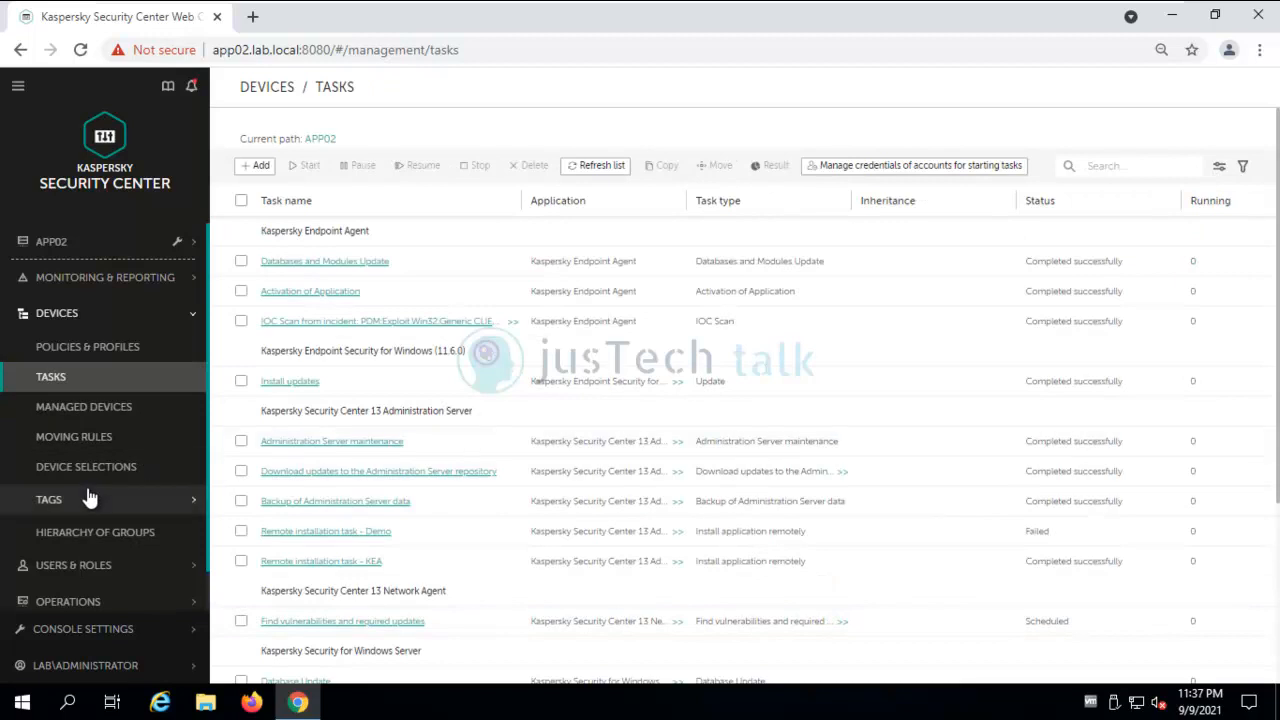
List the devices carrying the ISOLATED FROM NETWORK device tag.
click(141, 502)
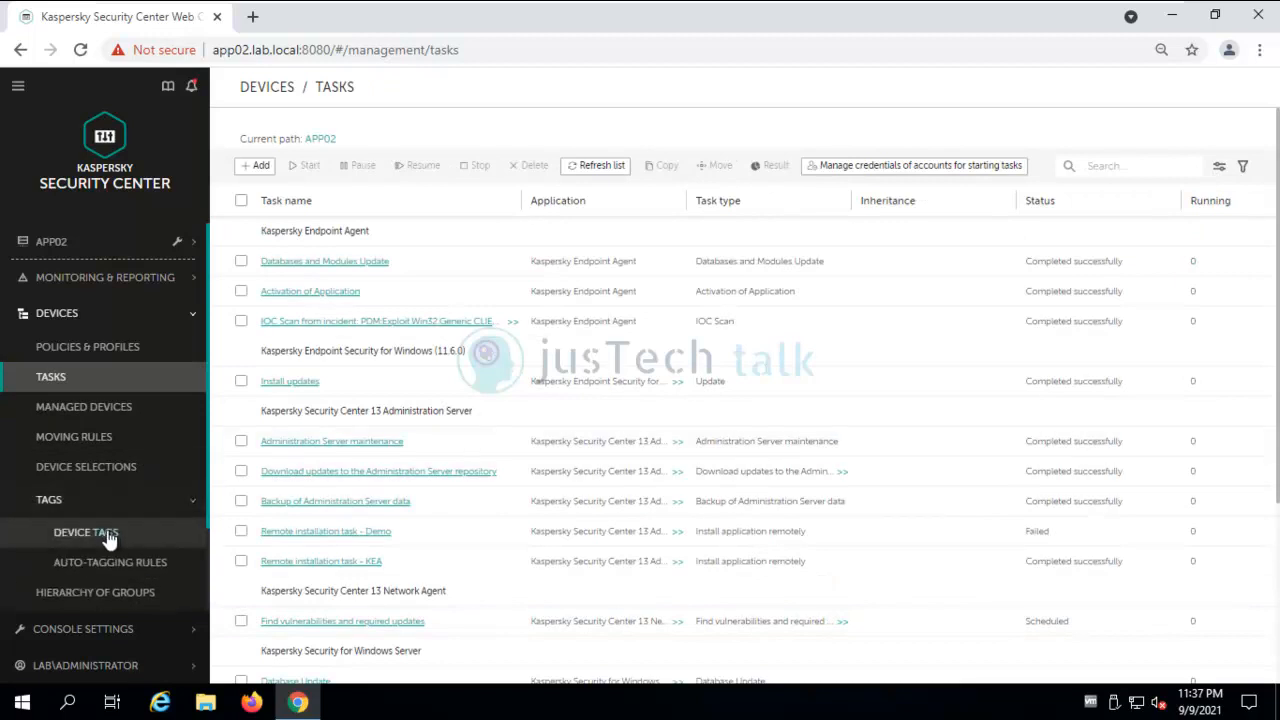
click(106, 538)
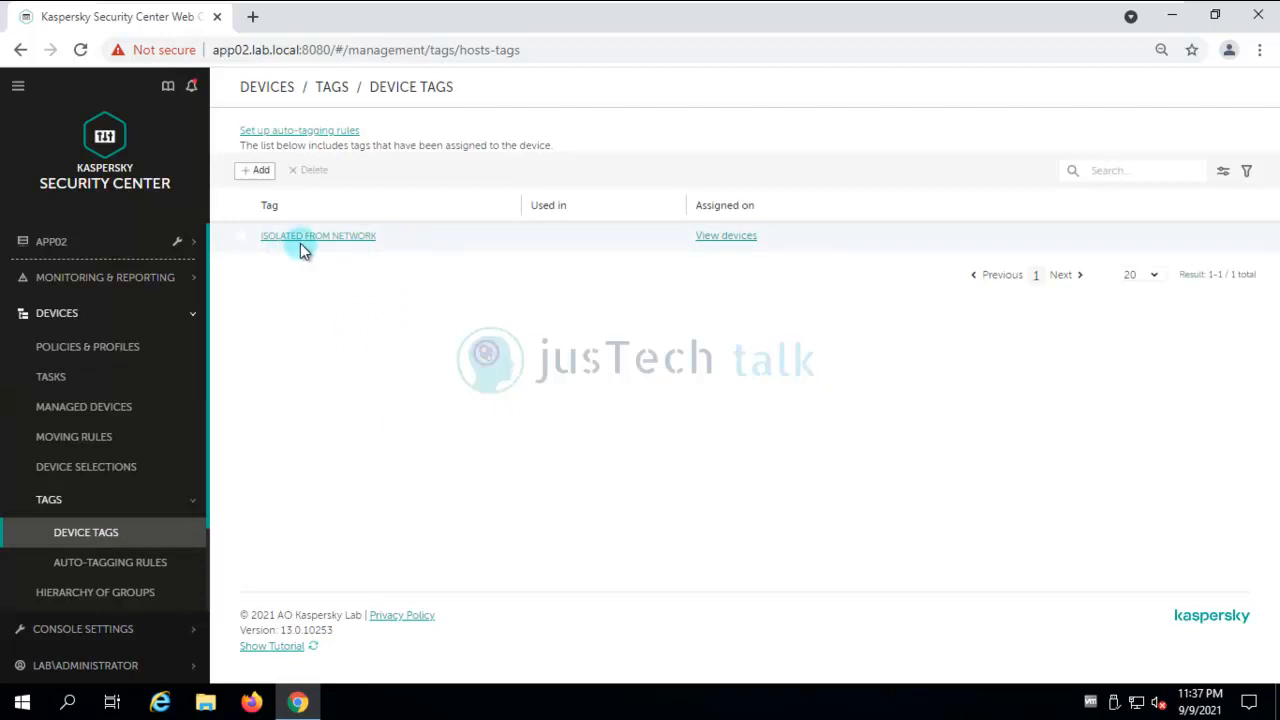
click(733, 239)
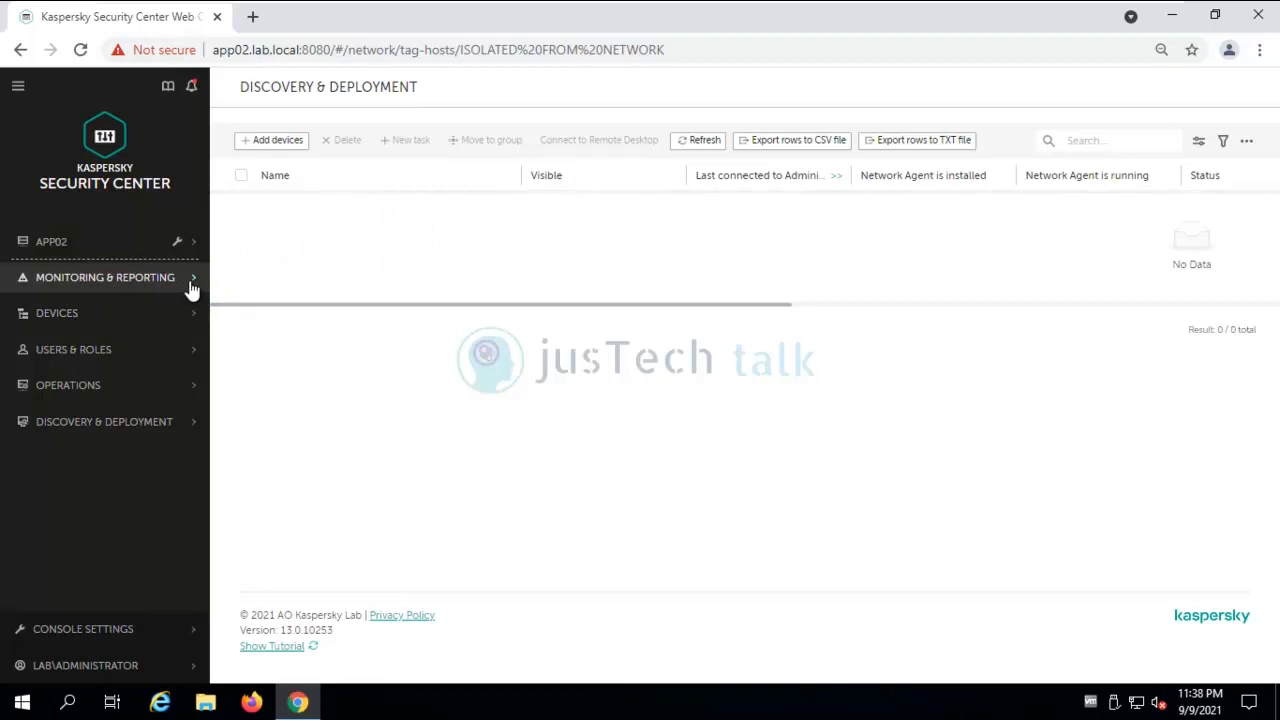
Check CLIENT01's Tags tab from Managed Devices, then close its properties.
click(86, 318)
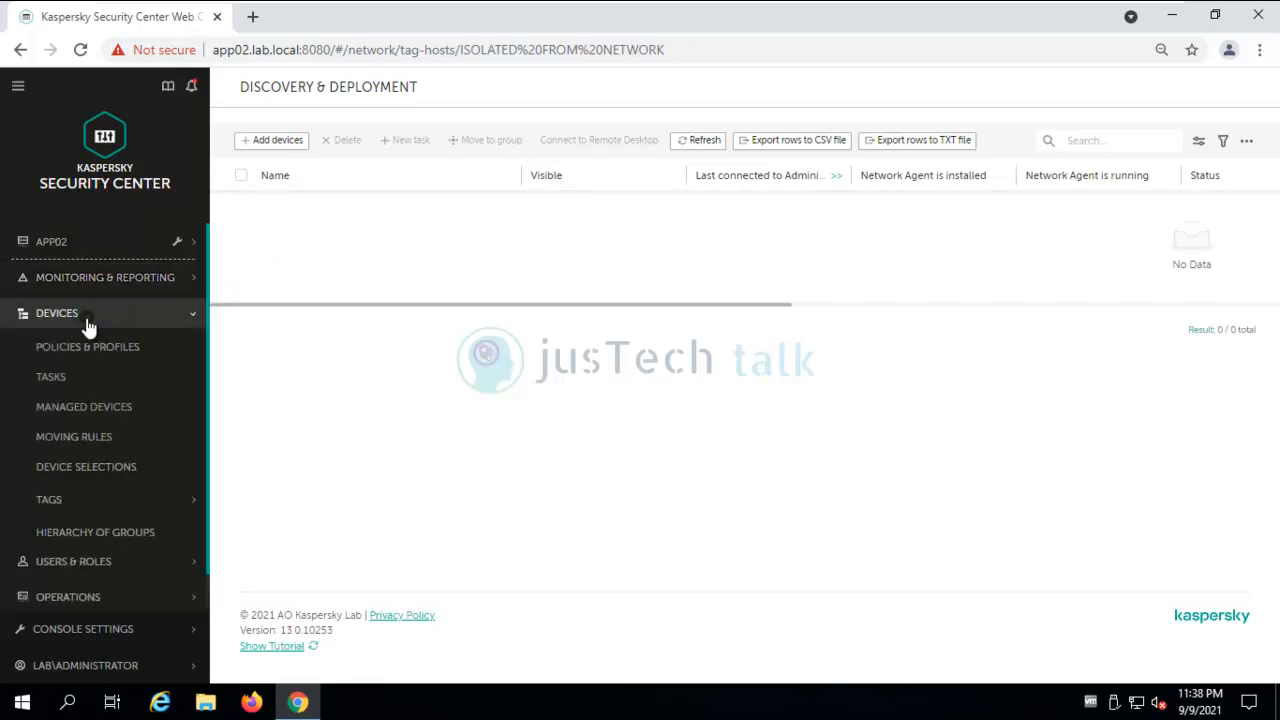
click(105, 410)
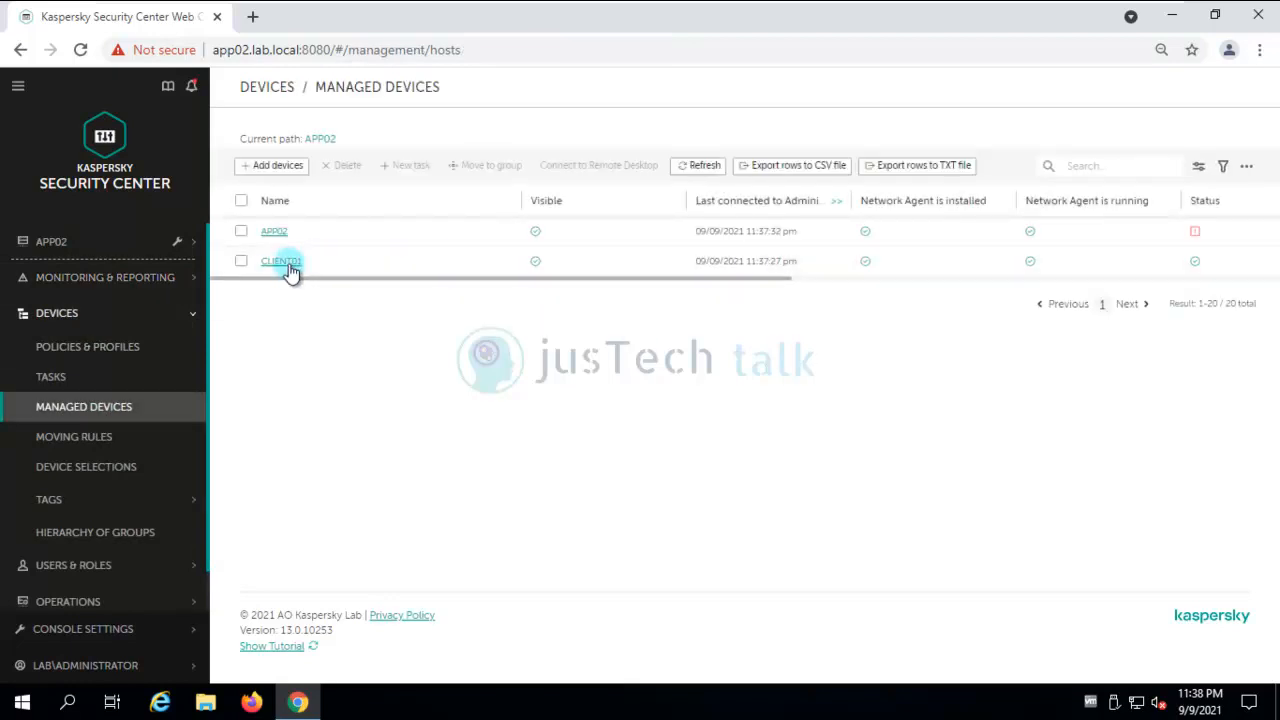
click(288, 263)
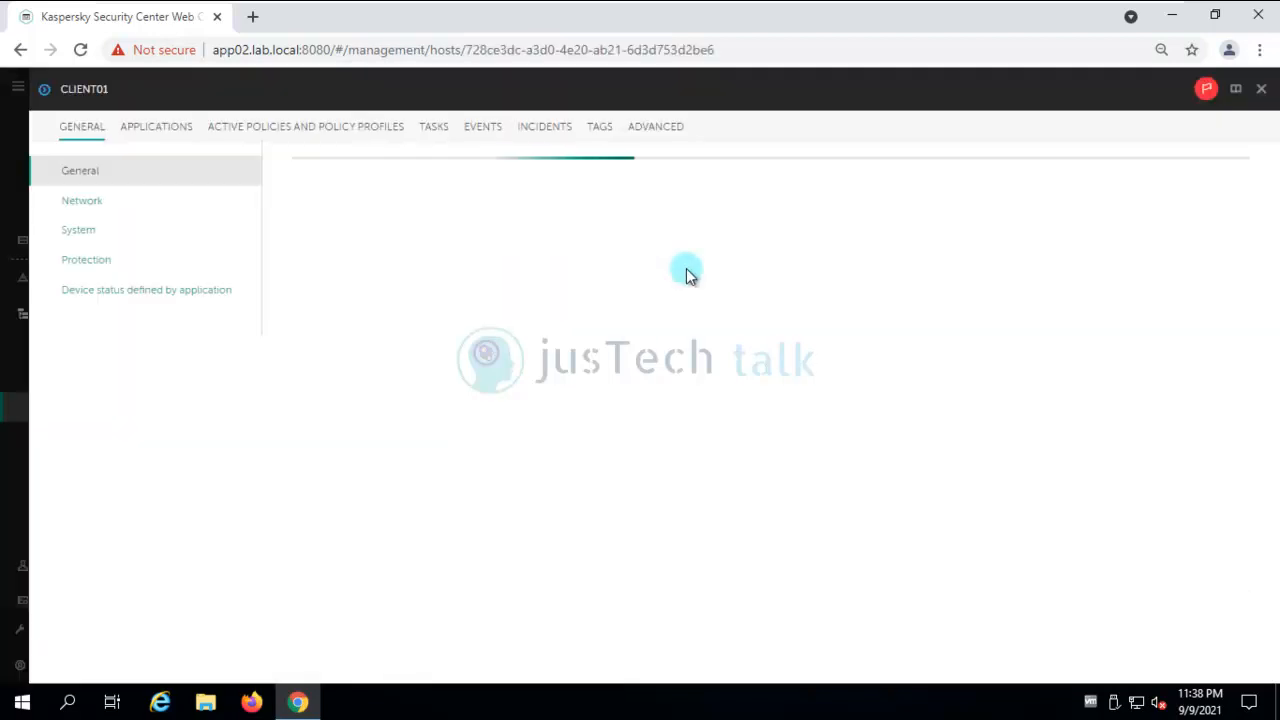
click(605, 130)
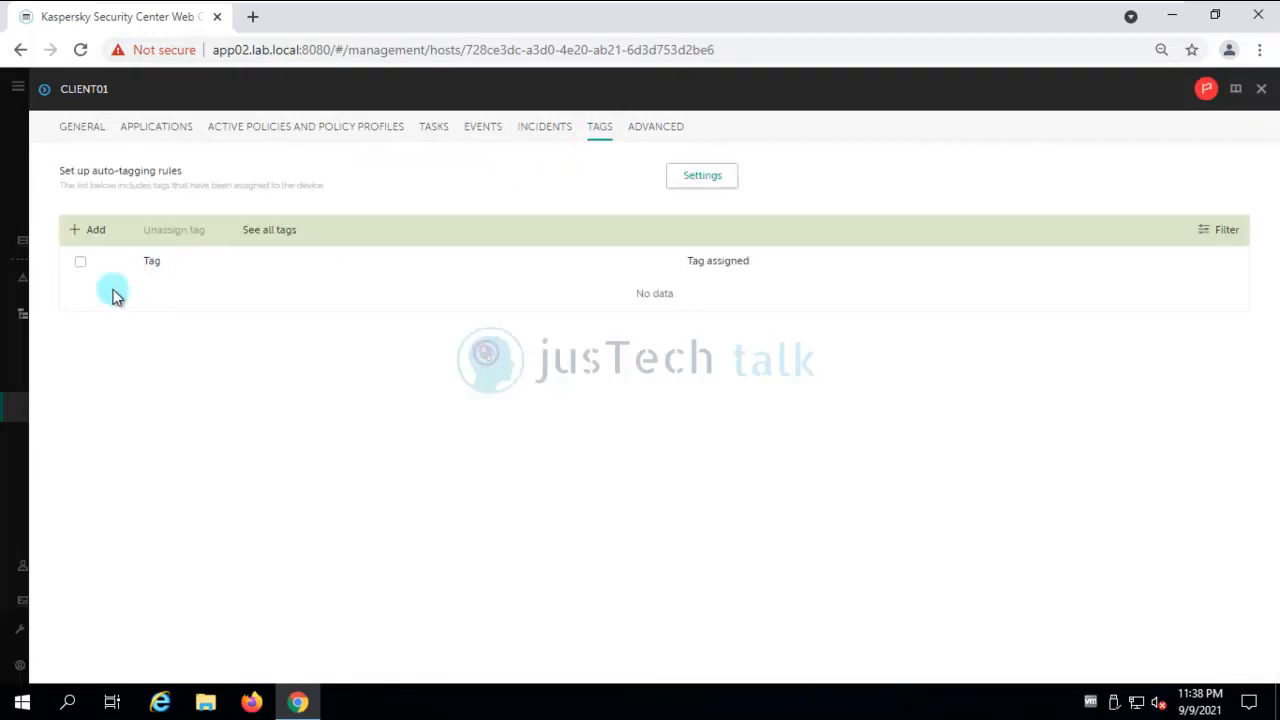
click(1263, 90)
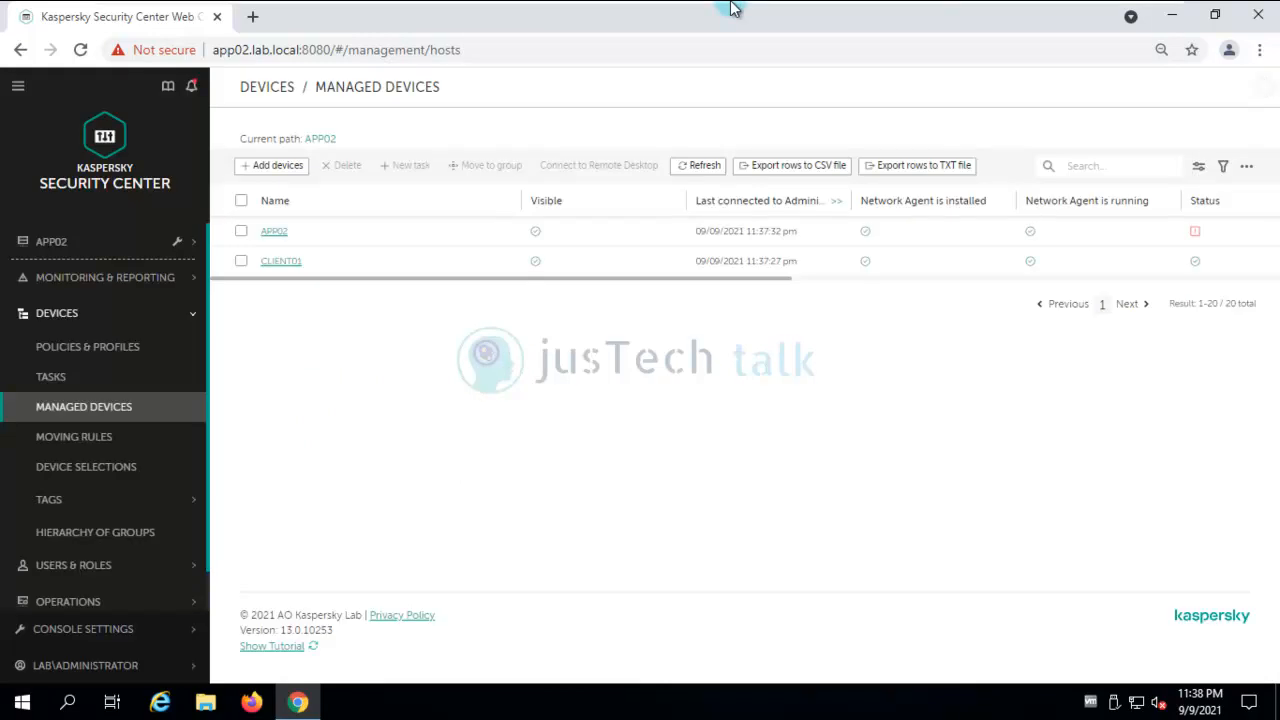
mouse_move(751, 15)
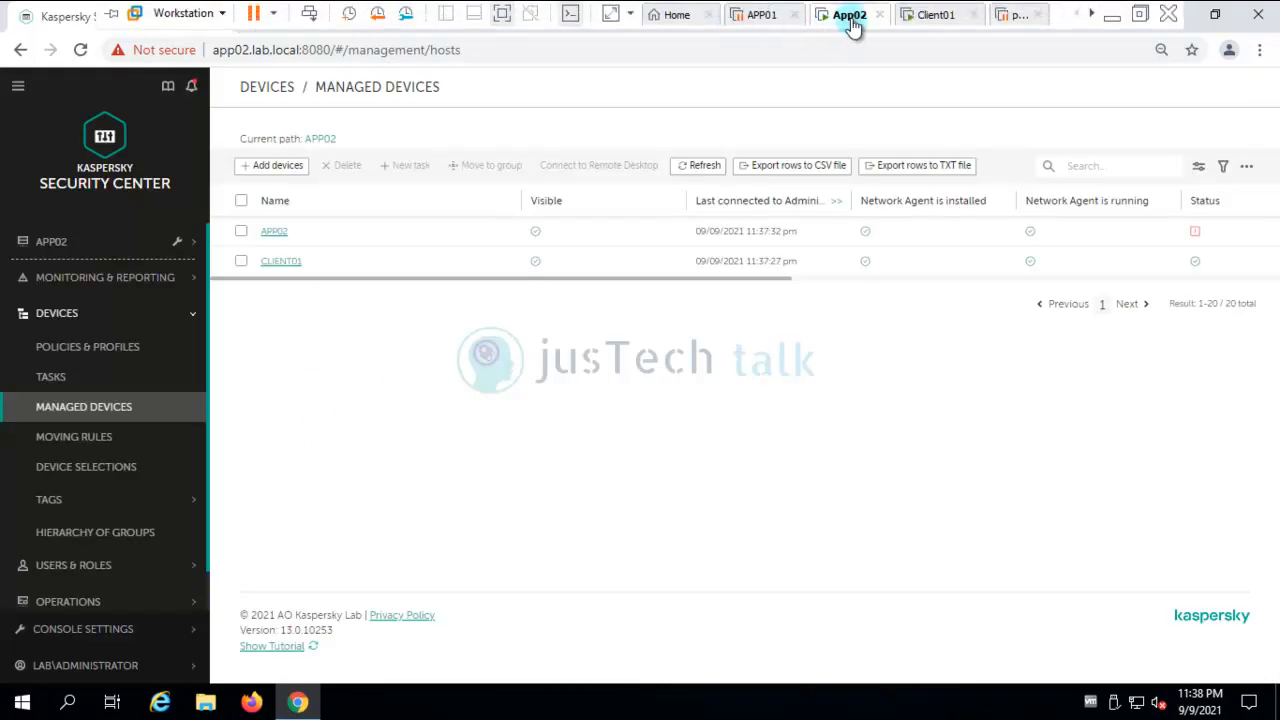
Reload Google in Edge on CLIENT01, dismiss the translate prompt, and close Edge.
click(940, 14)
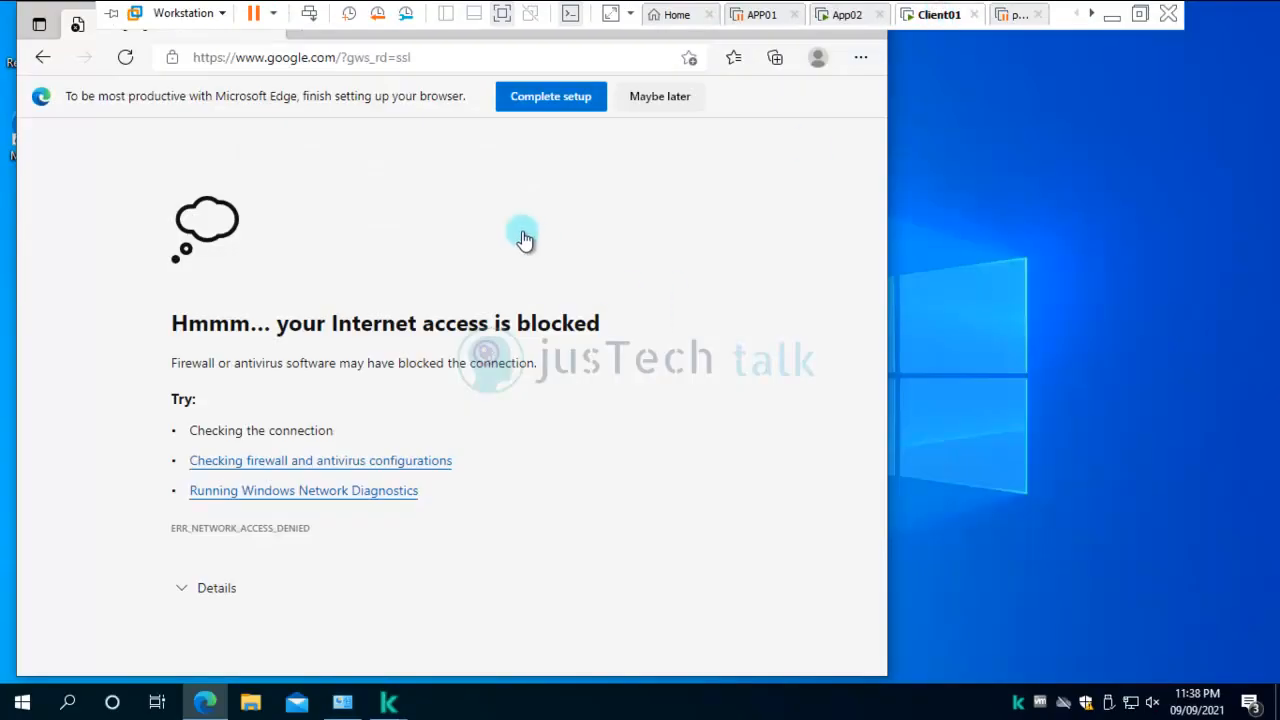
click(548, 58)
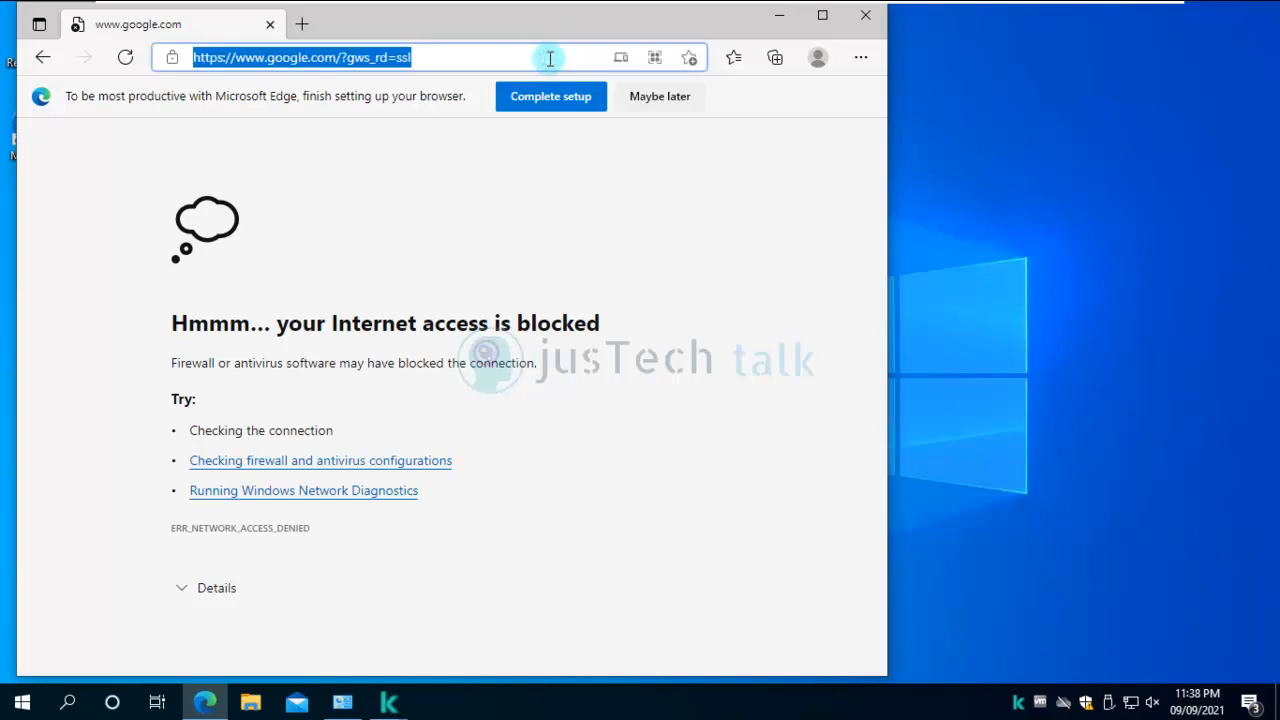
key(Return)
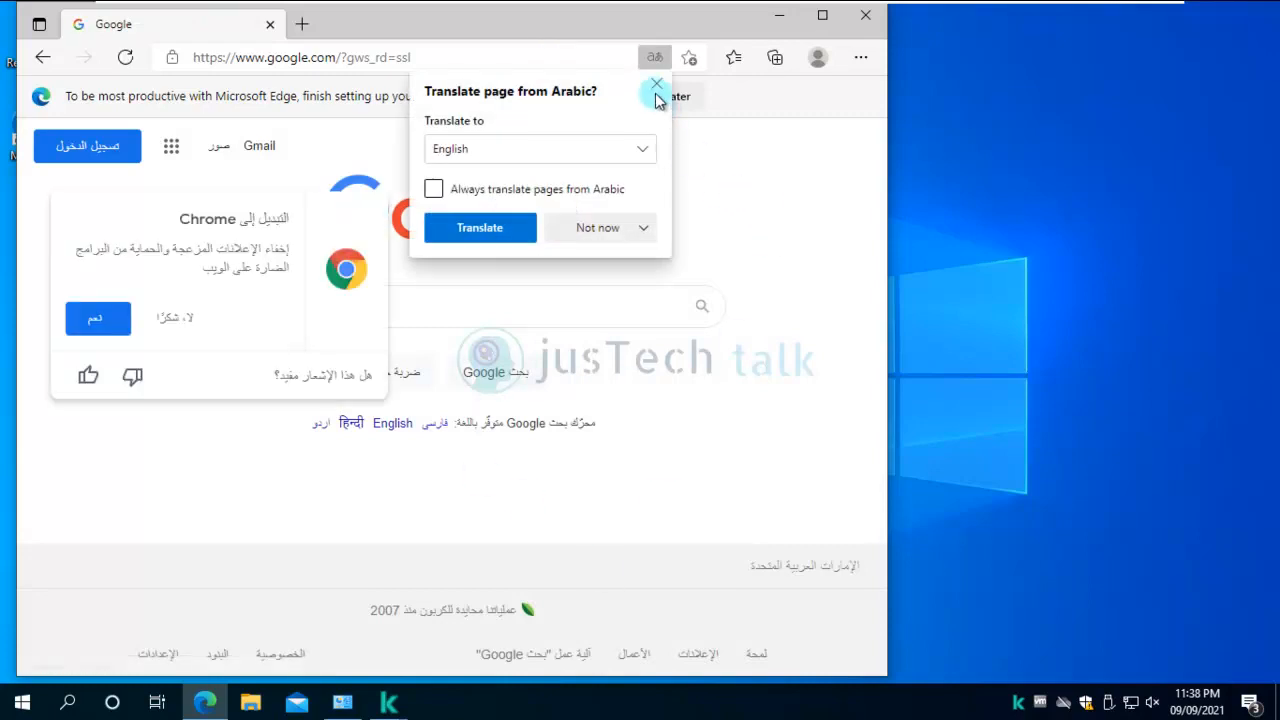
click(655, 84)
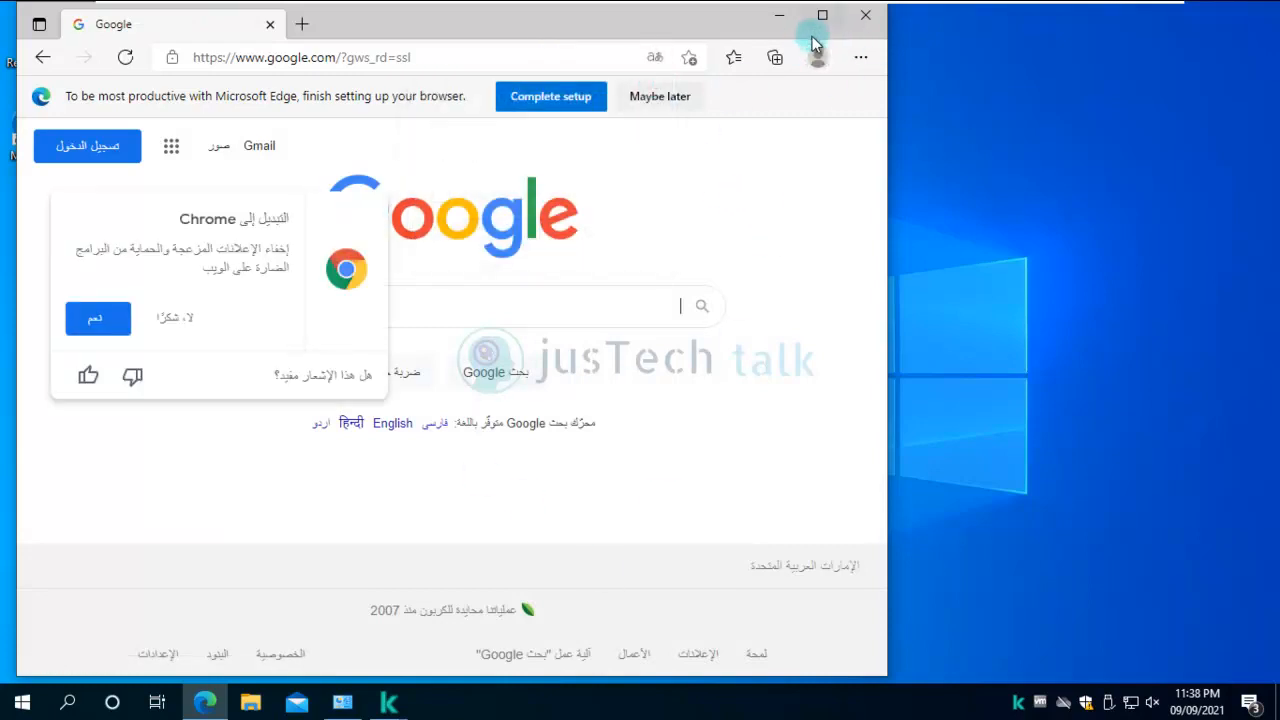
click(866, 18)
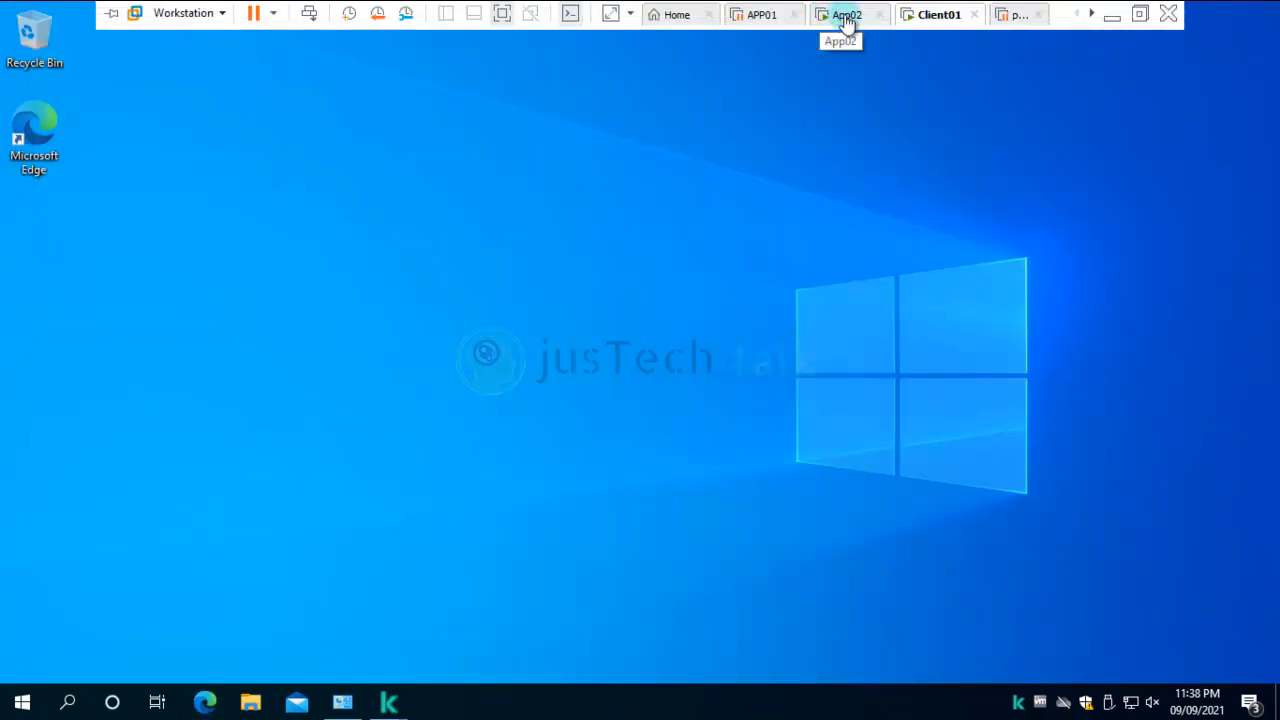
On the APP02 console, open Monitoring & Reporting > Reports > Report on threats, showing 2 PDM:Exploit.Win32.Generic detections.
click(845, 15)
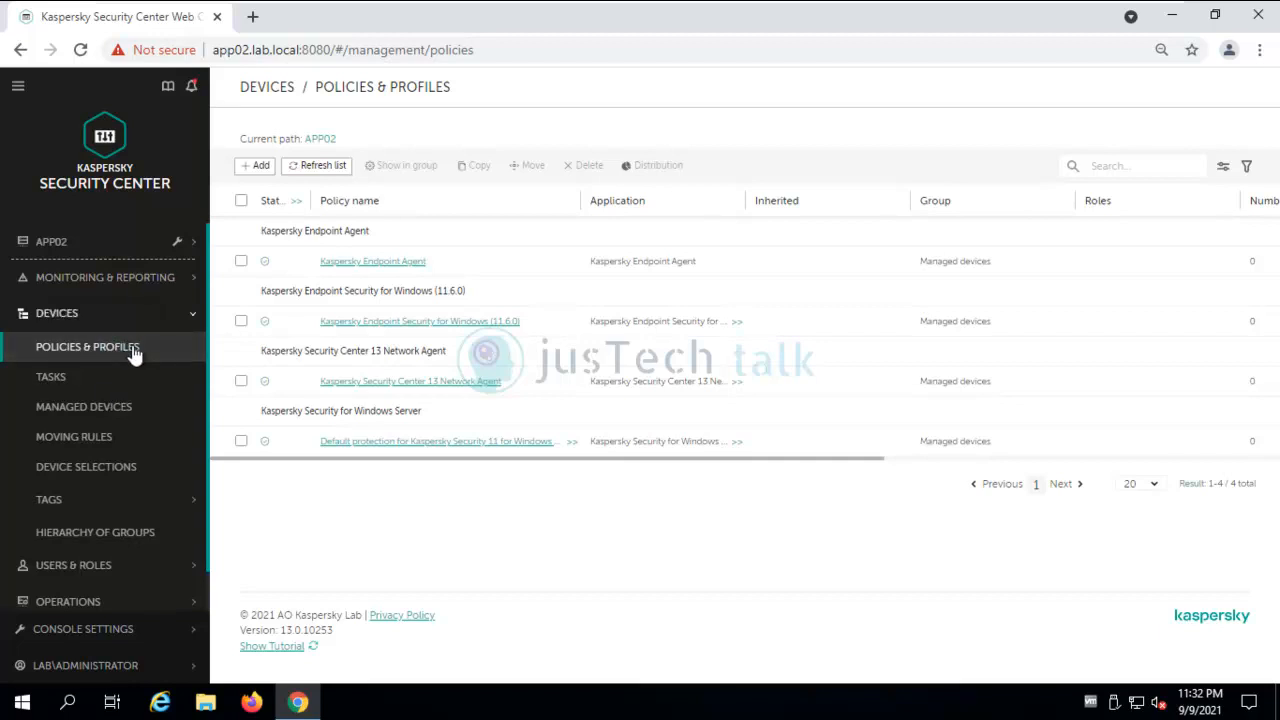
click(127, 284)
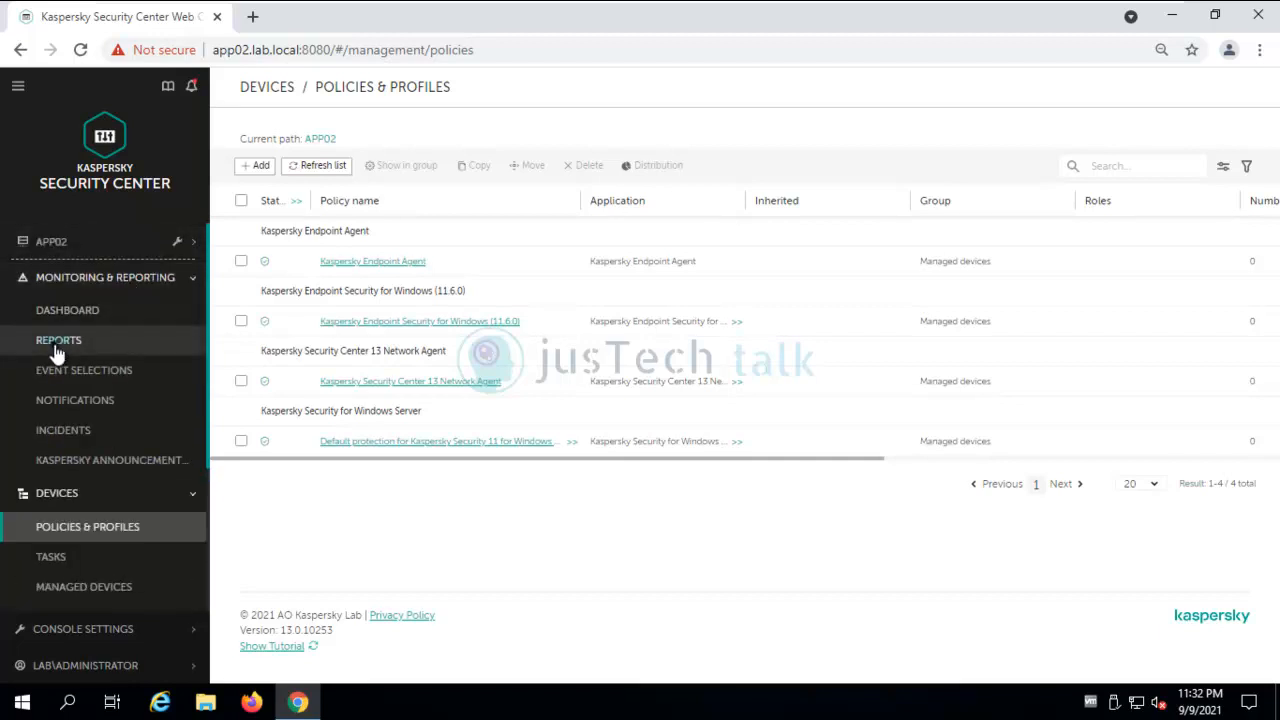
click(55, 345)
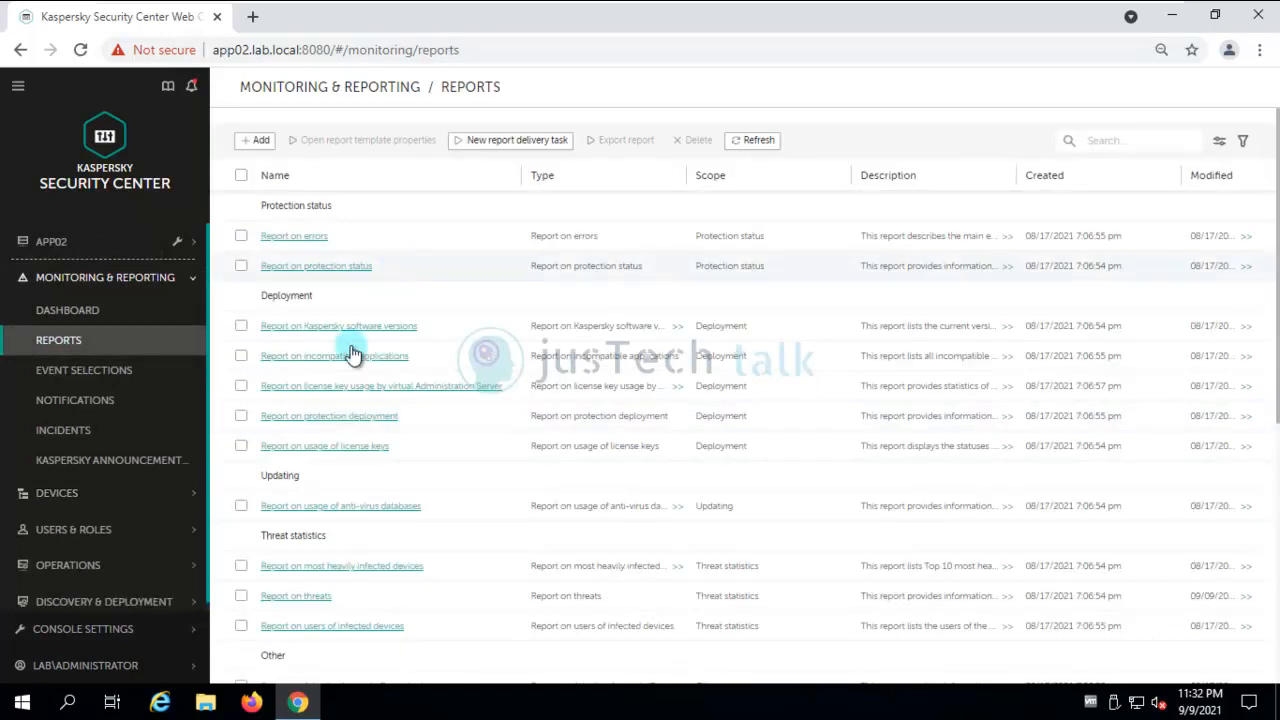
click(303, 603)
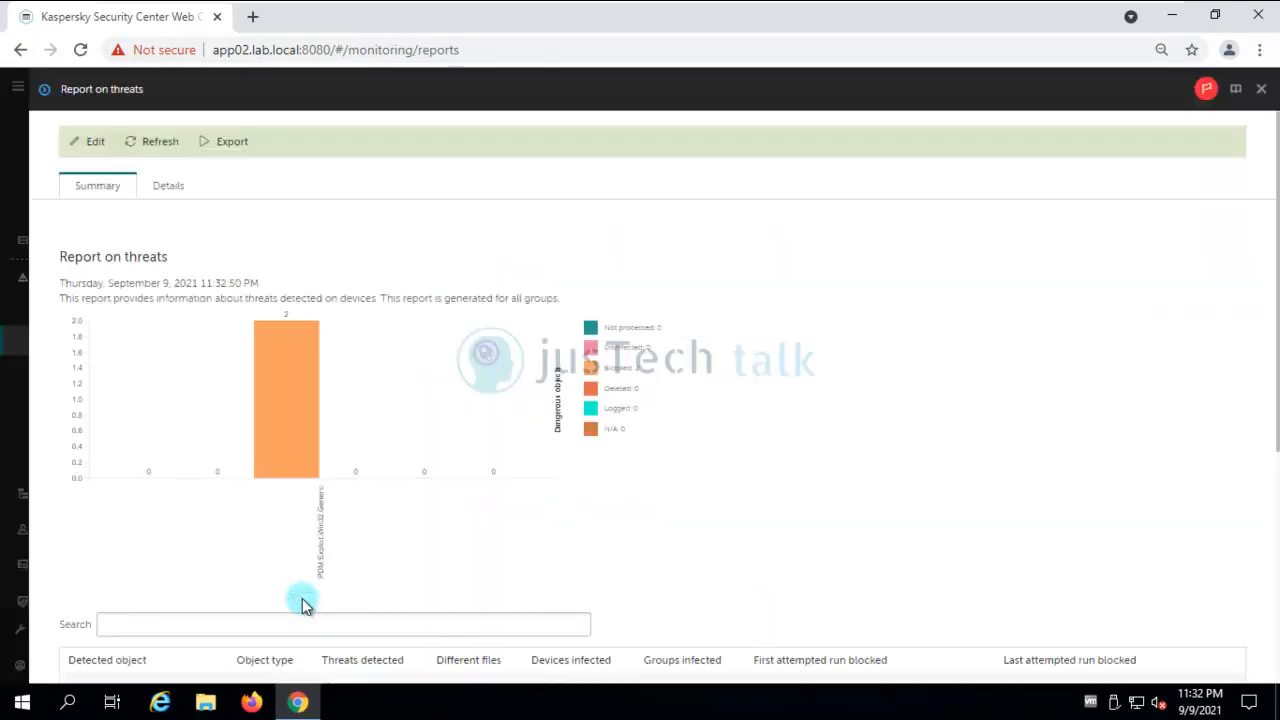
Open the incident card for the lgicgl.exe detection and review its File drop events.
click(168, 188)
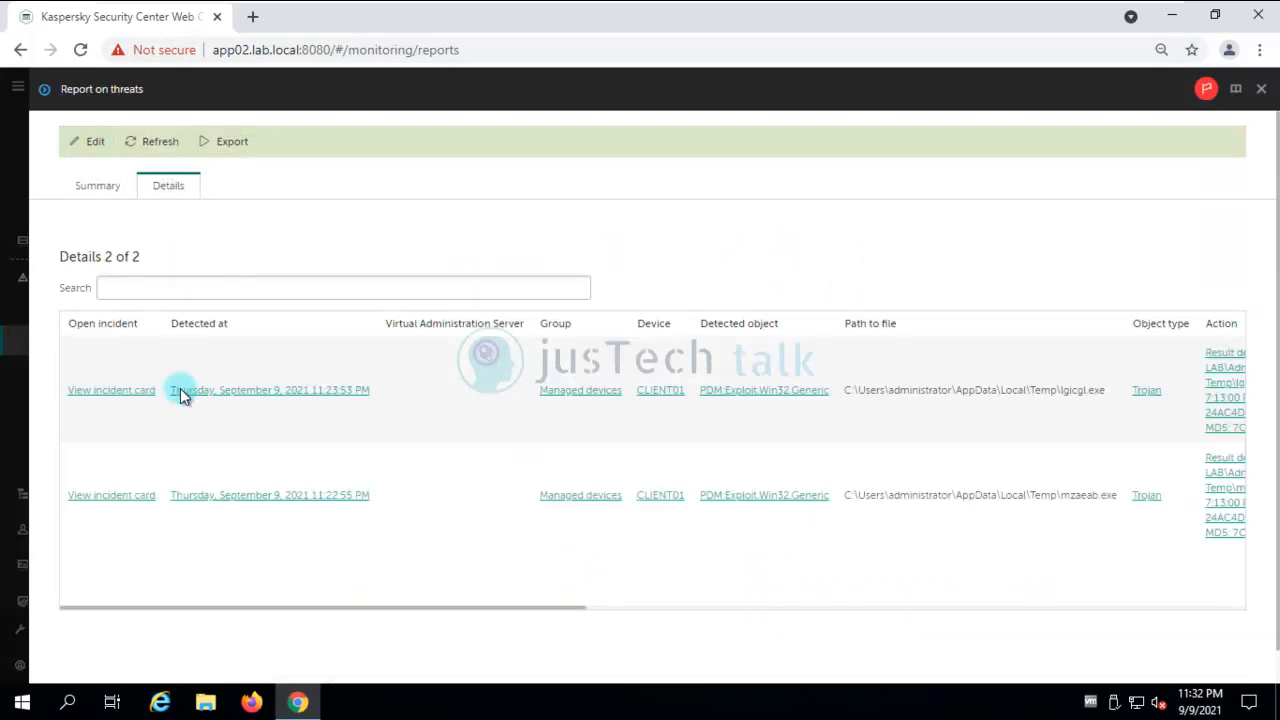
click(128, 393)
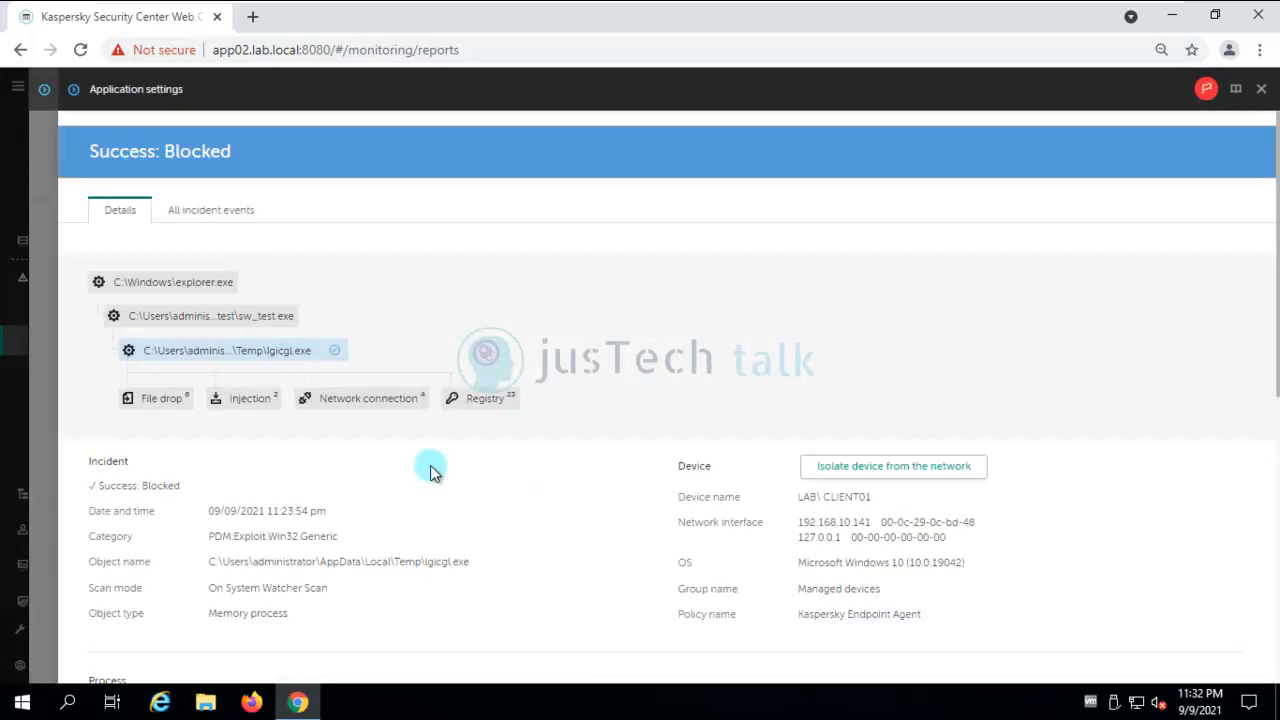
click(168, 400)
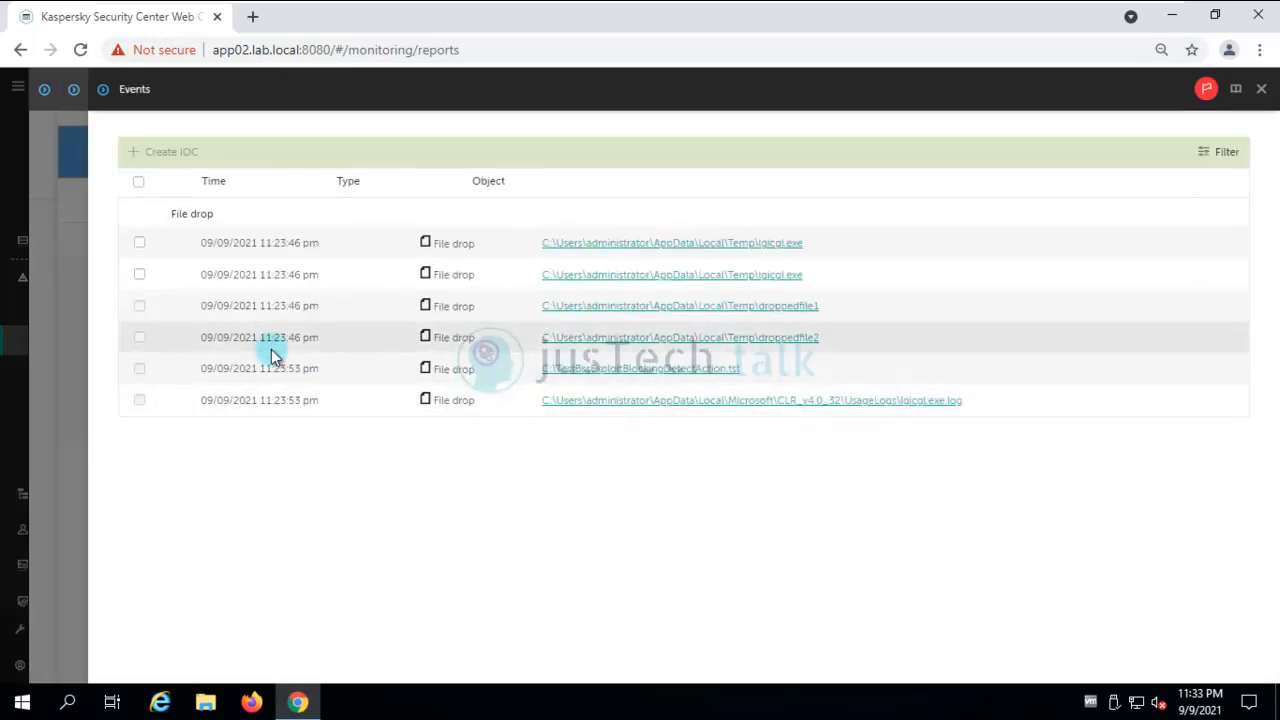
click(138, 244)
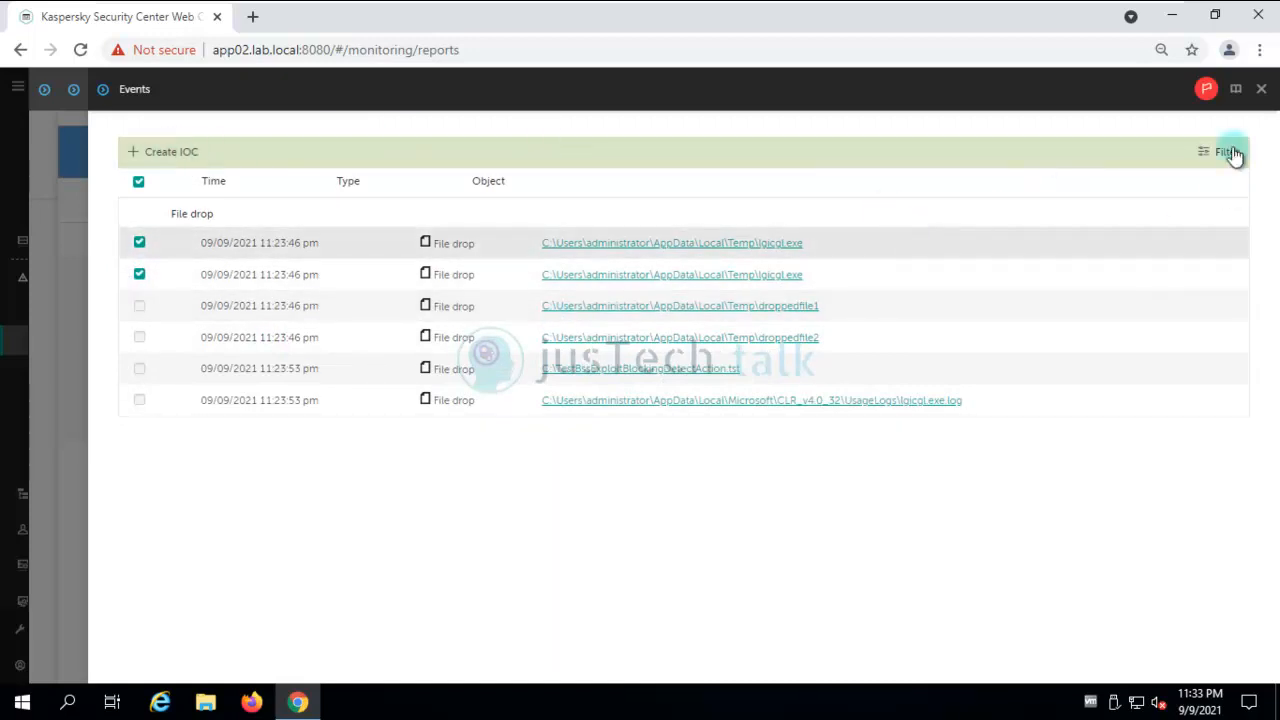
click(1262, 90)
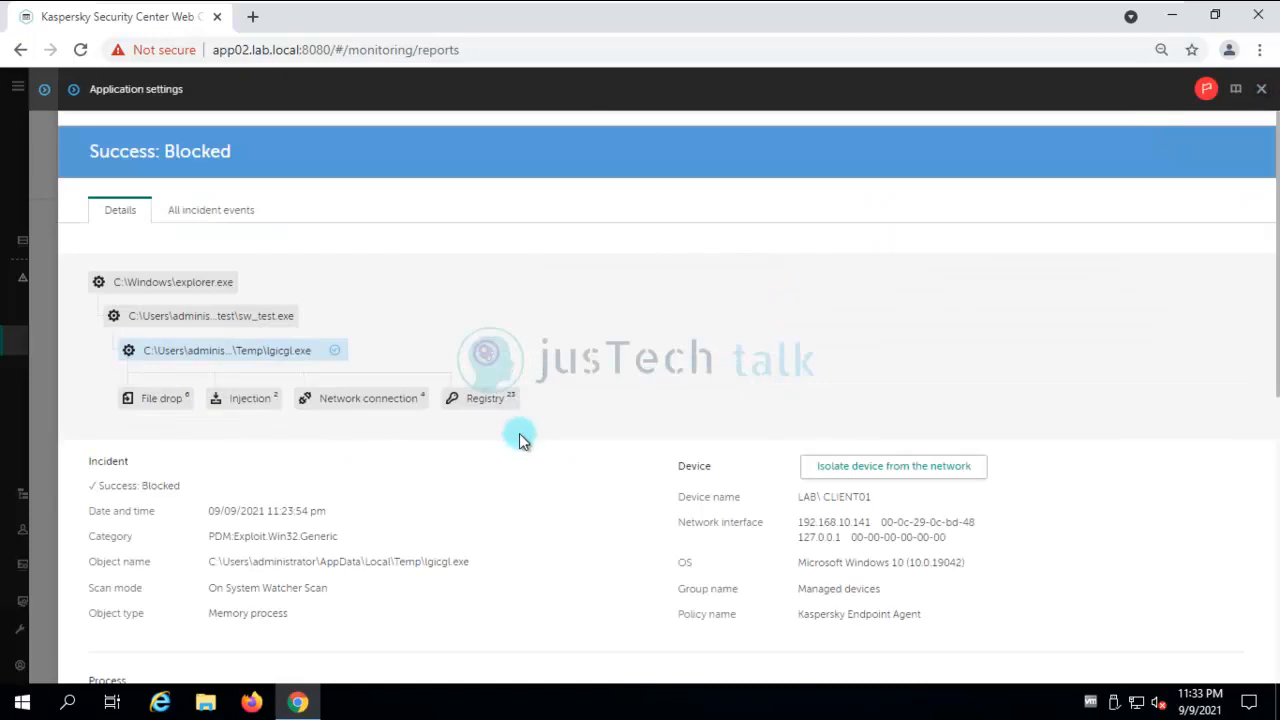
Create a Prevent execution rule for the lgicgl.exe file and close the incident card.
scroll(519, 440, down, 3)
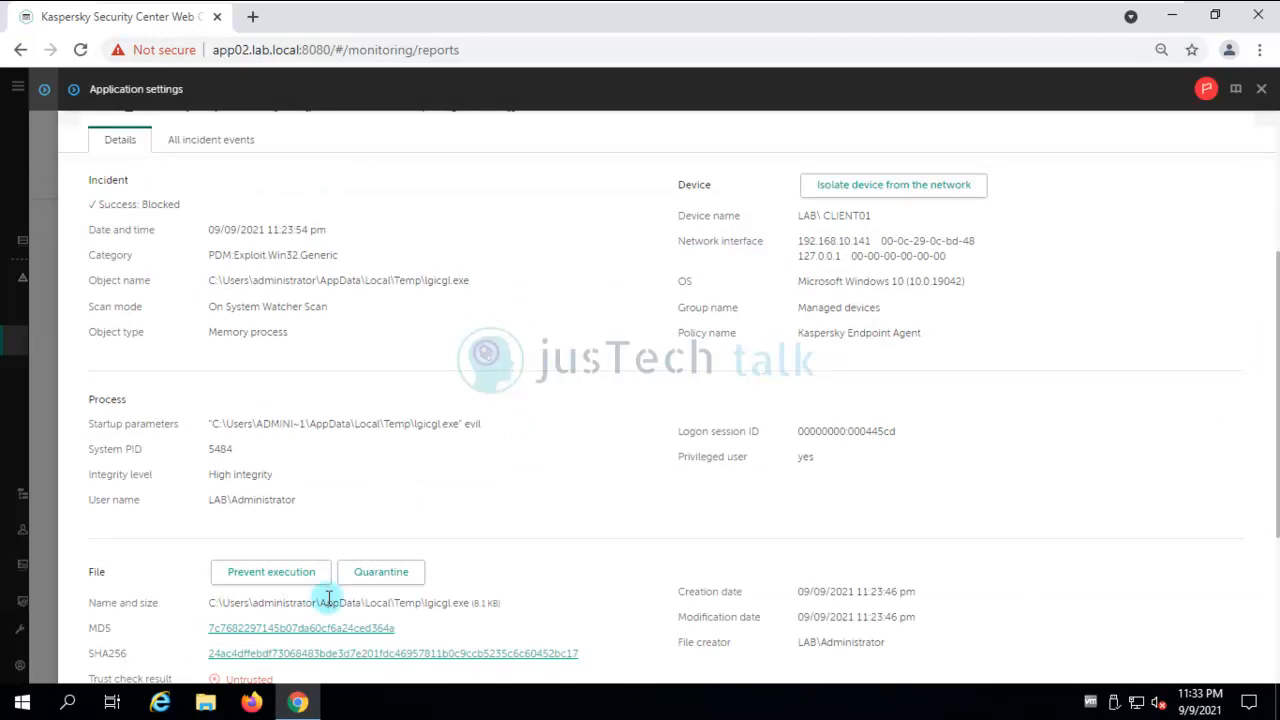
scroll(328, 598, down, 1)
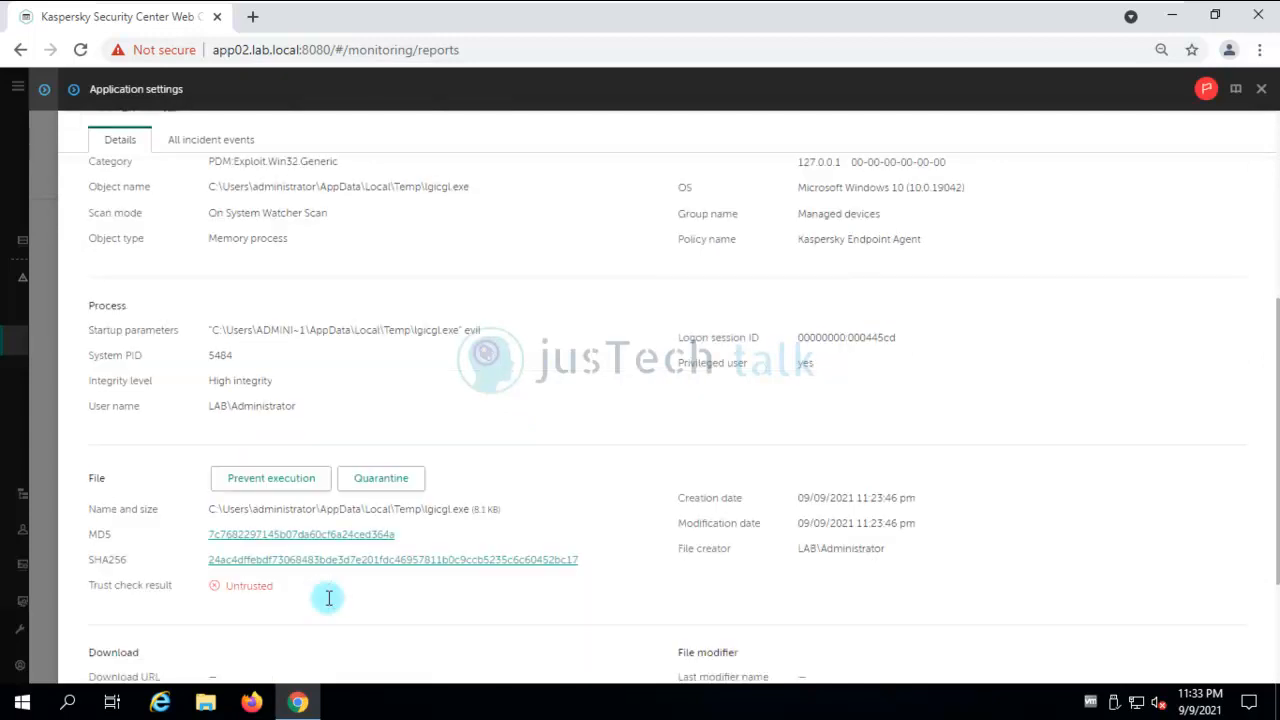
click(278, 484)
click(710, 417)
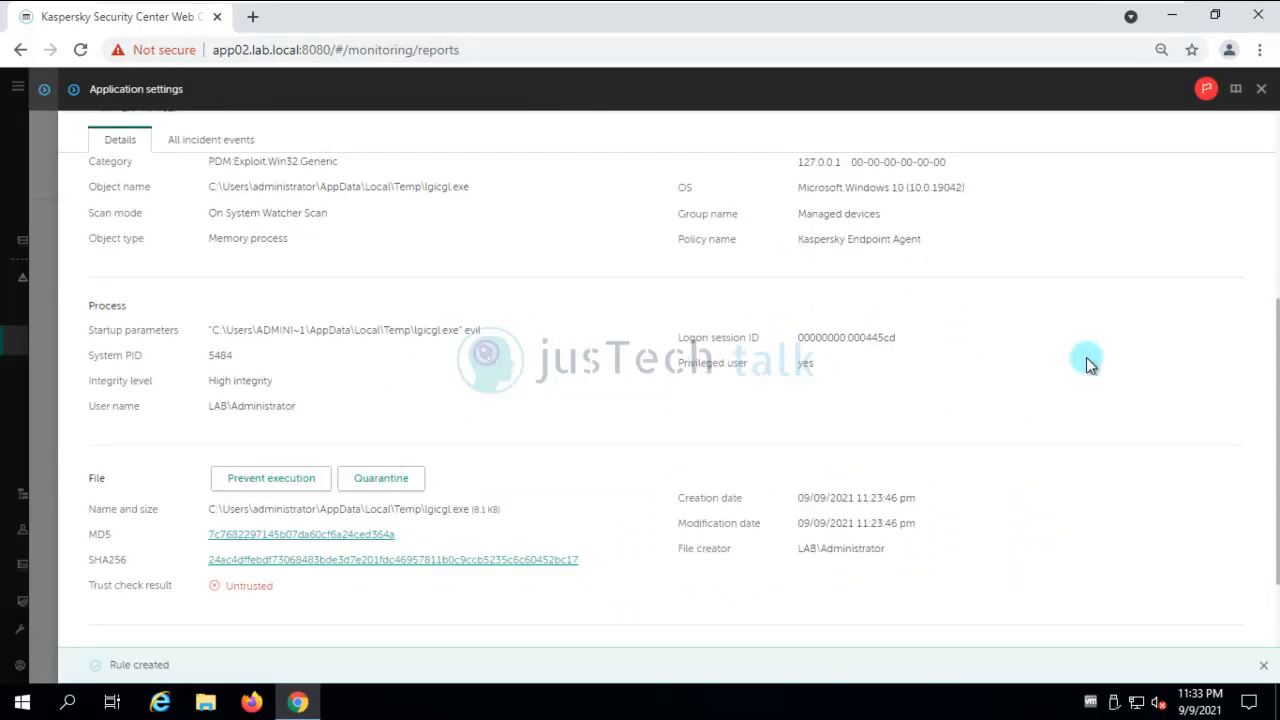
scroll(331, 609, down, 2)
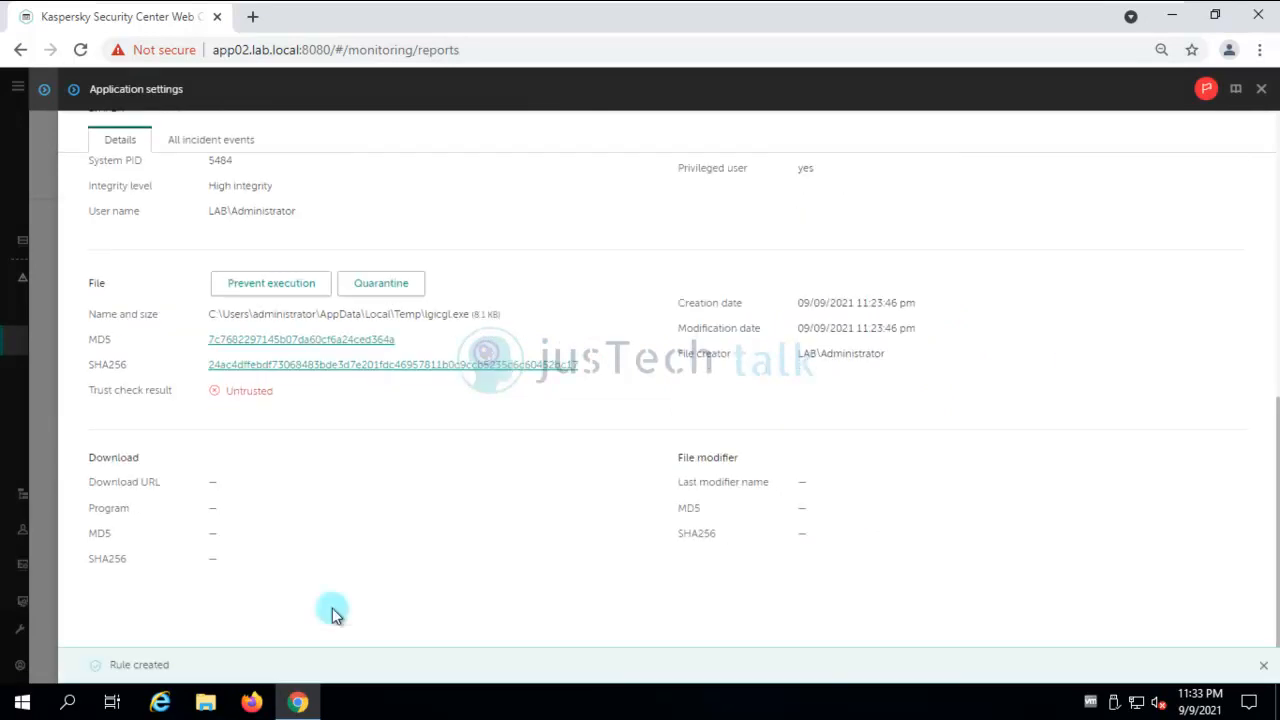
click(1262, 90)
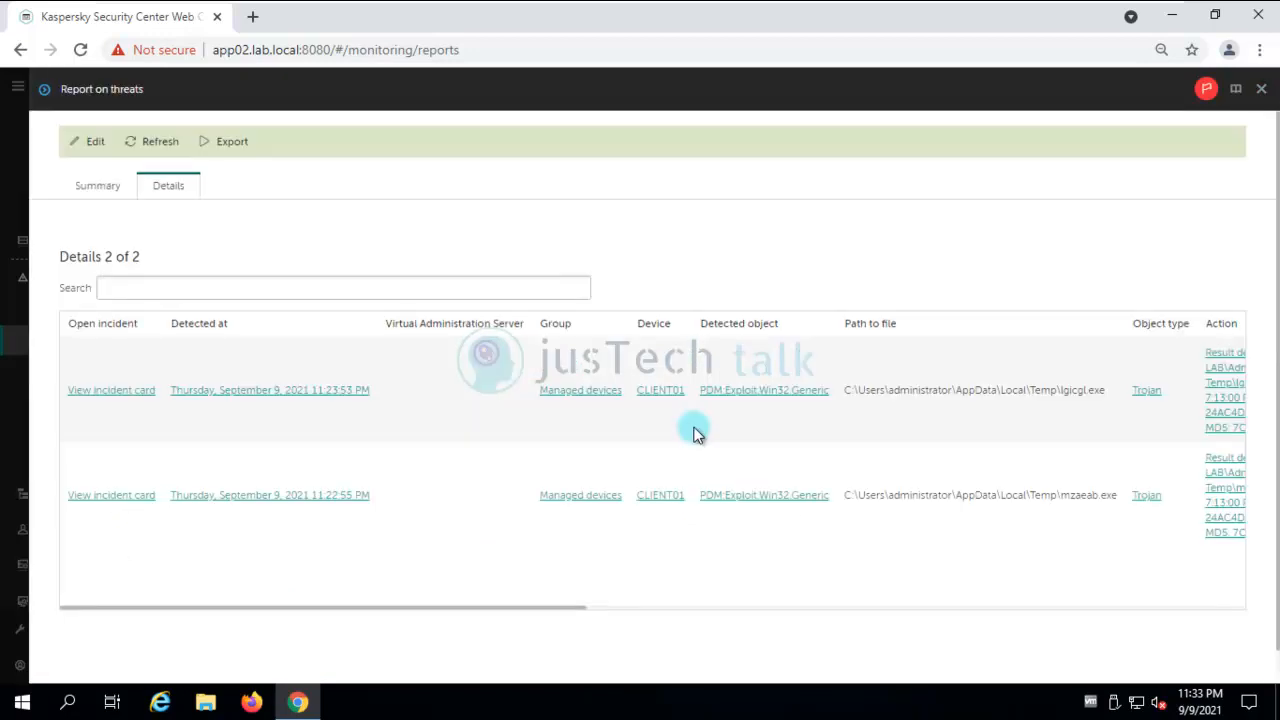
Open the Kaspersky Endpoint Agent policy's Execution Prevention settings to confirm the lgicgl.exe MD5 rule.
click(1261, 90)
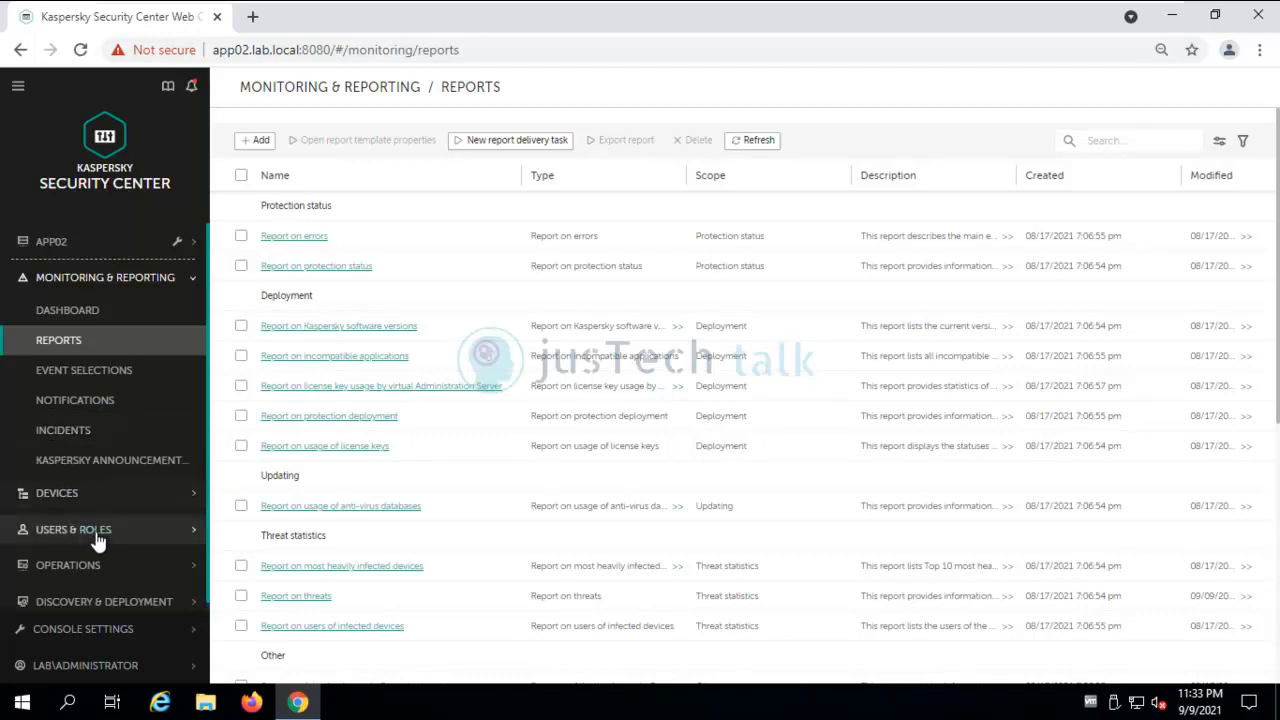
click(124, 502)
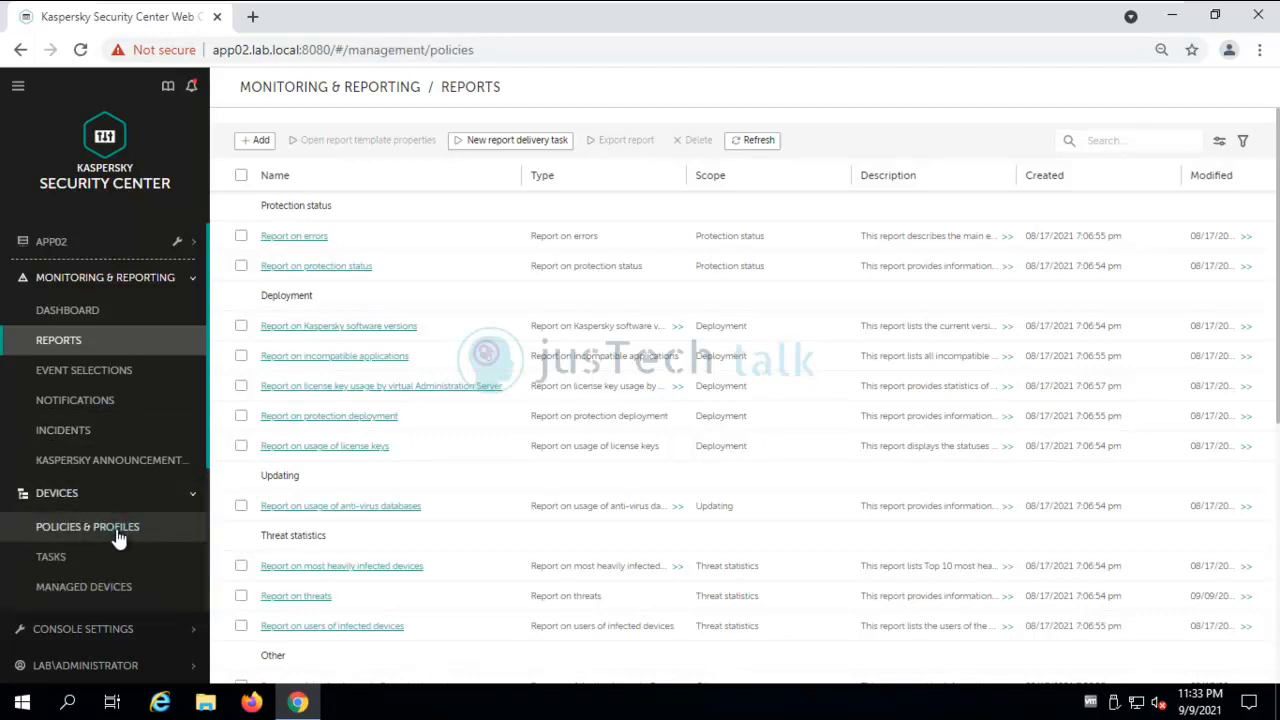
click(117, 532)
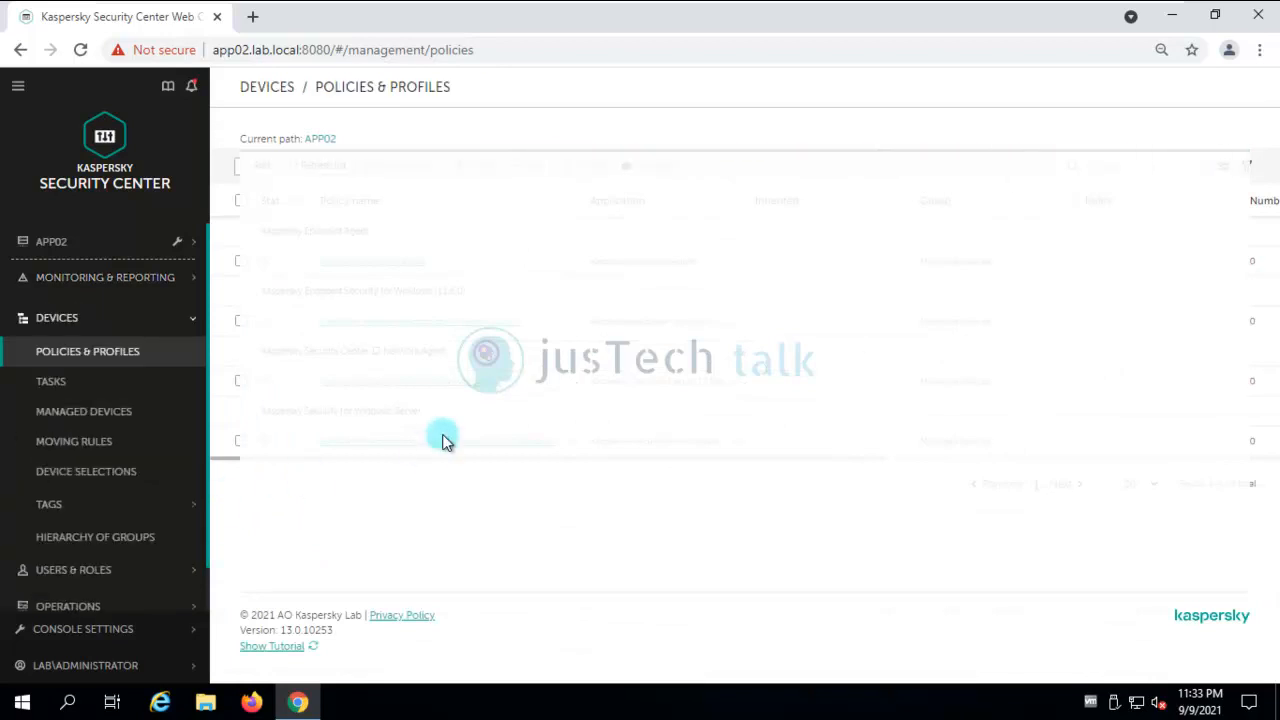
click(381, 264)
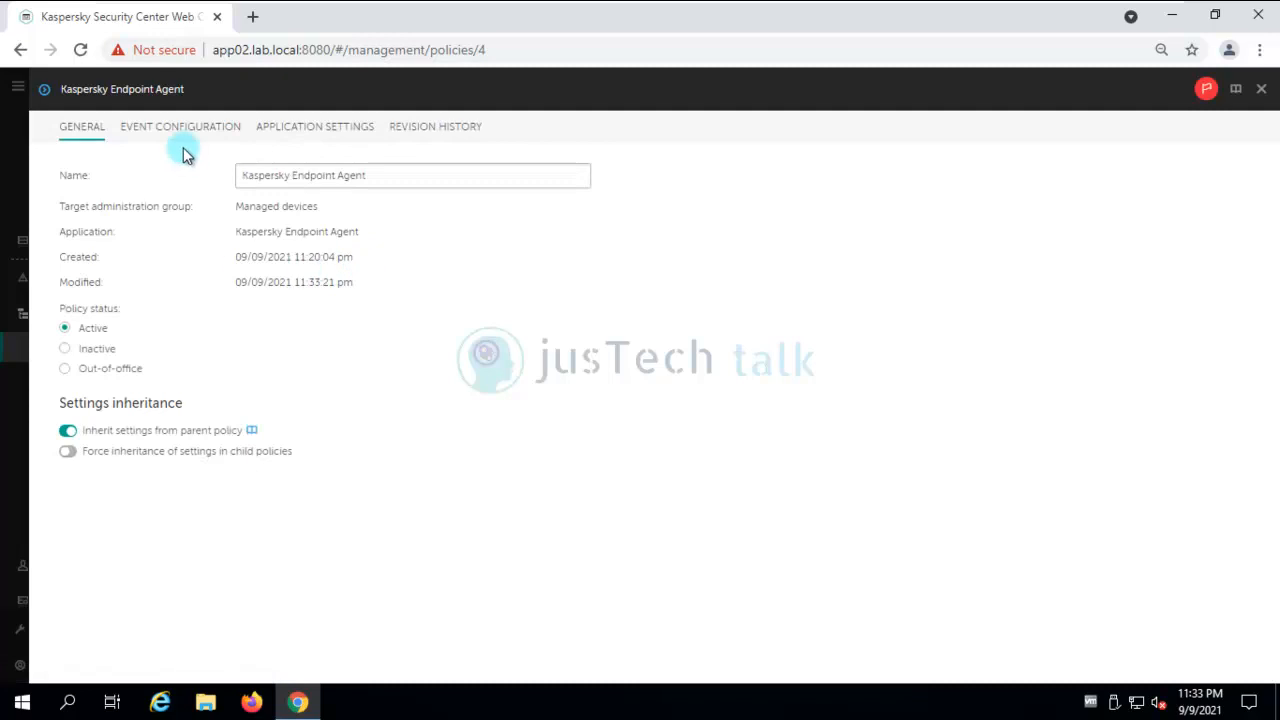
click(289, 136)
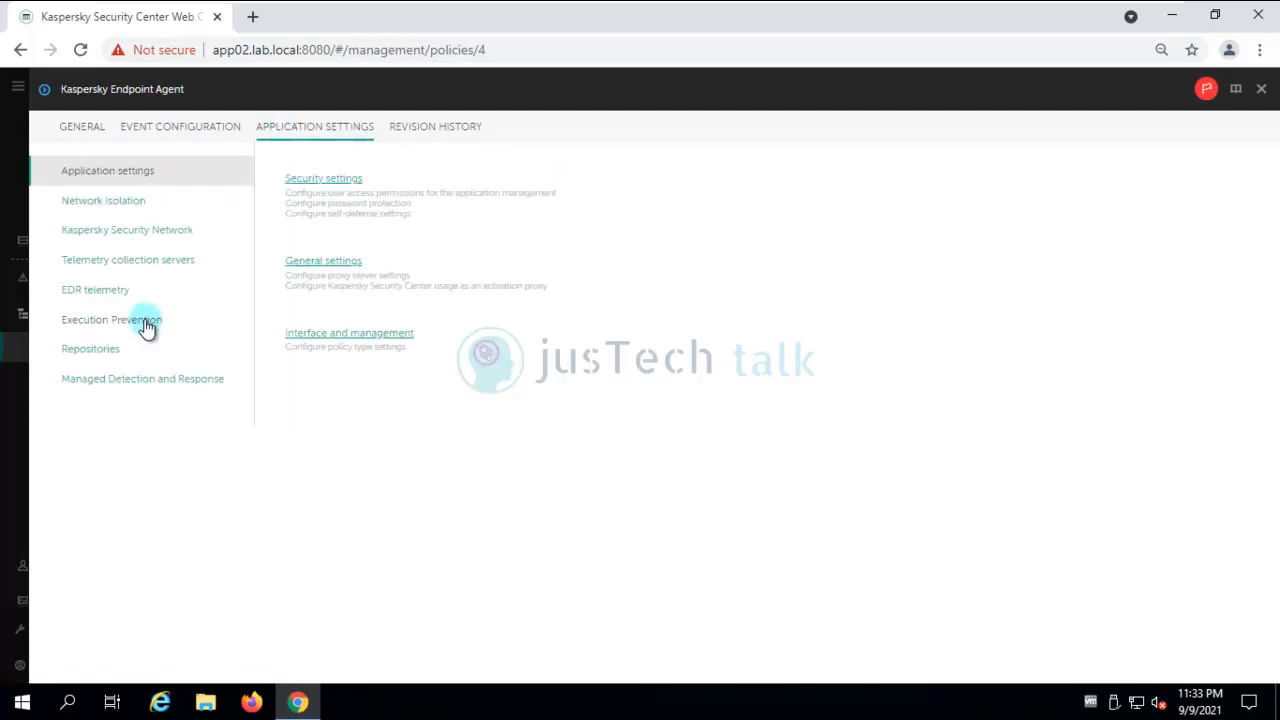
click(145, 322)
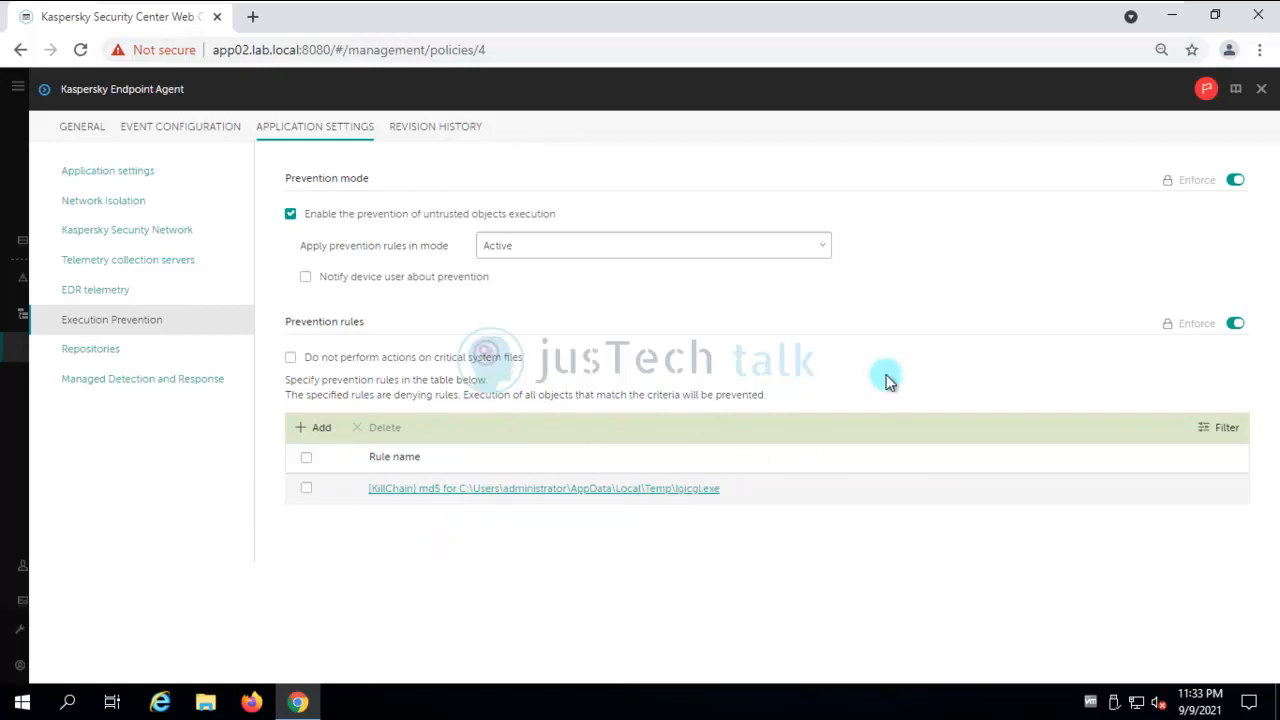
On Client01, open the sw_test folder in Downloads and try launching sw_test.
mouse_move(703, 4)
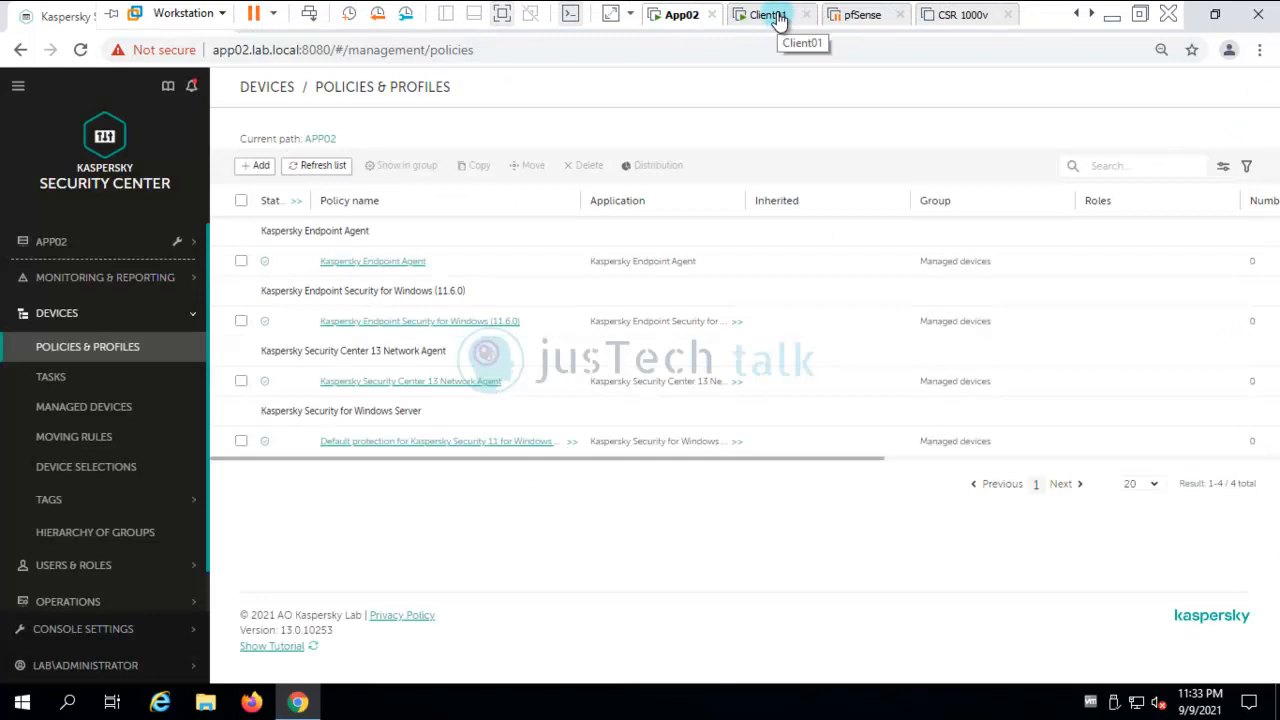
click(777, 17)
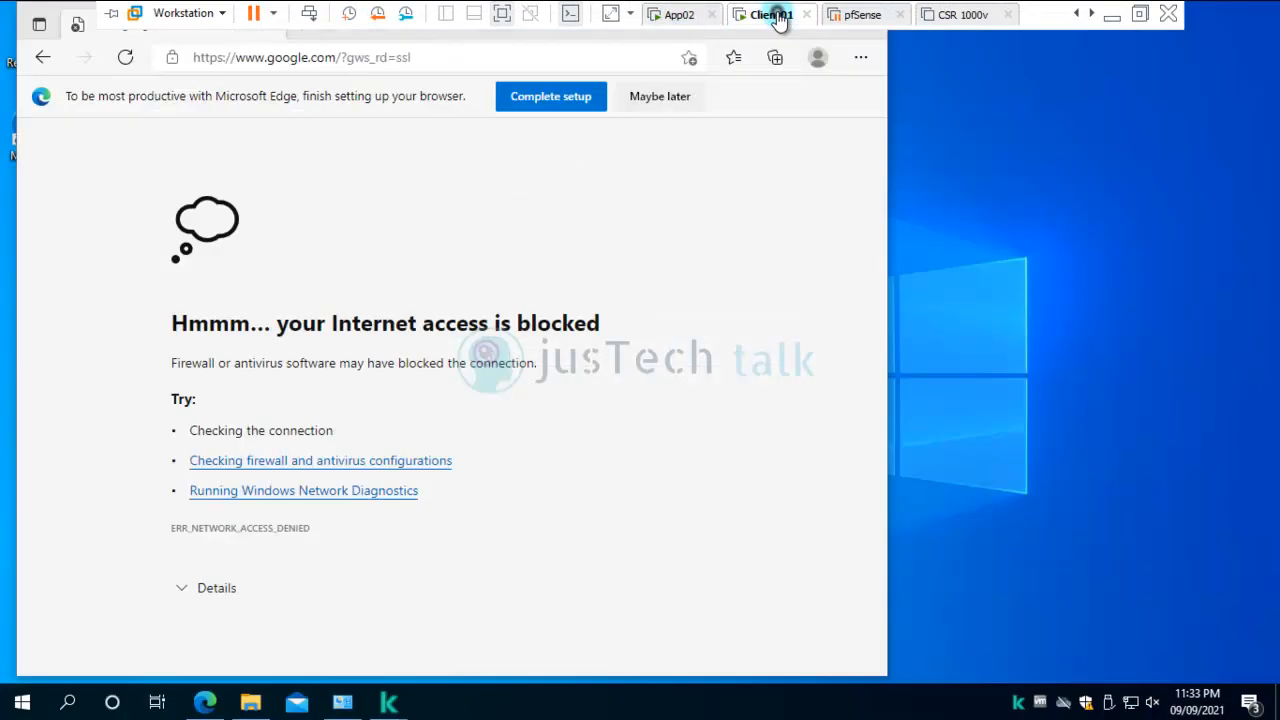
click(250, 703)
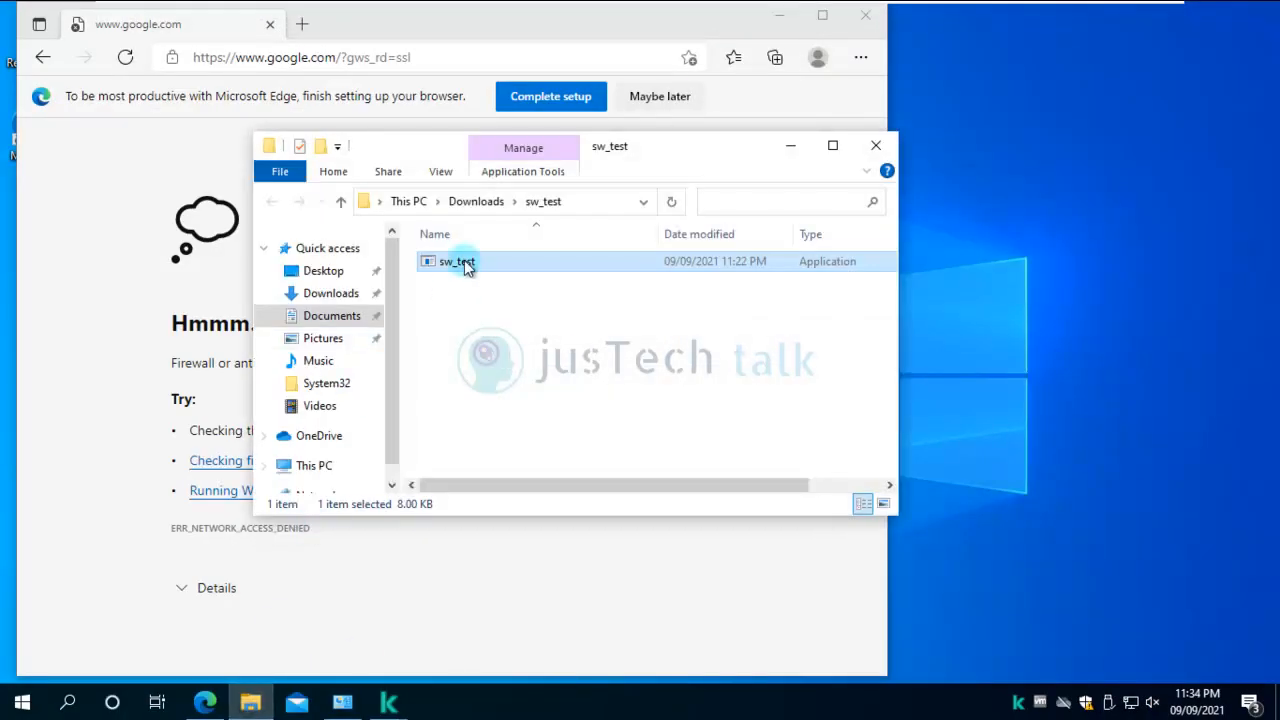
double_click(463, 262)
Run sw_test as administrator, dismiss the access error, and close the sw_test folder.
right_click(463, 261)
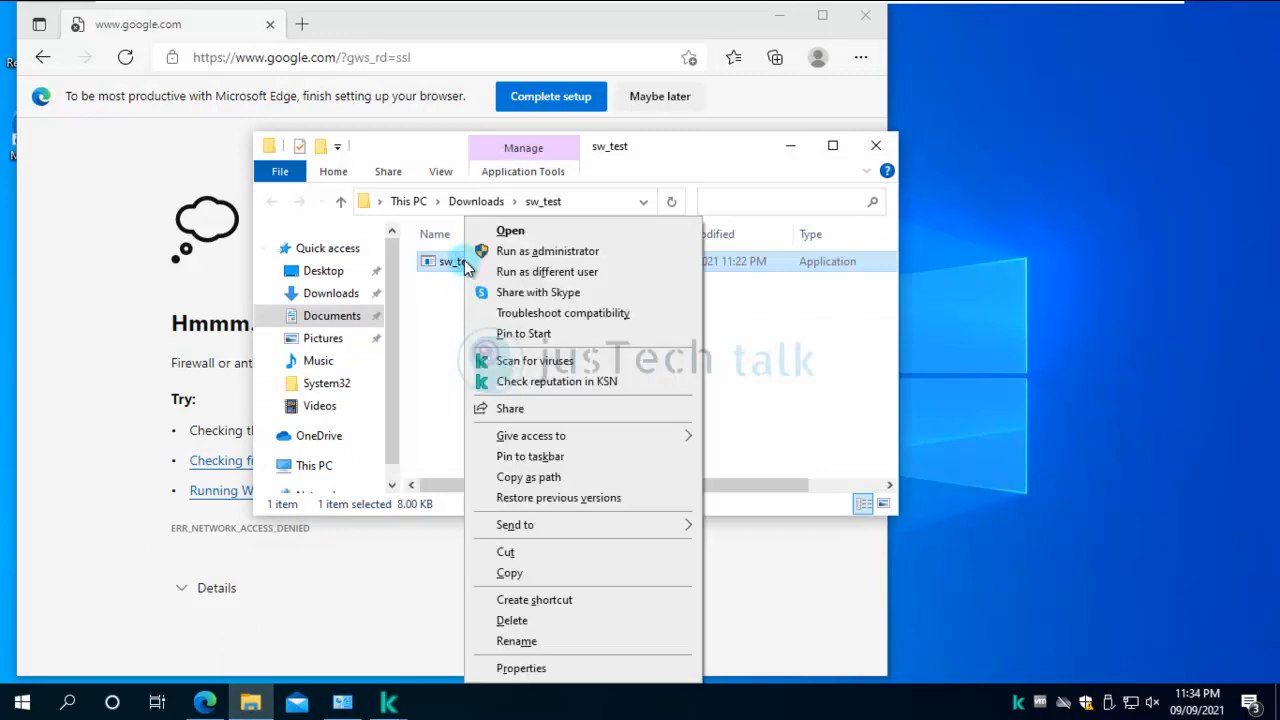
click(546, 252)
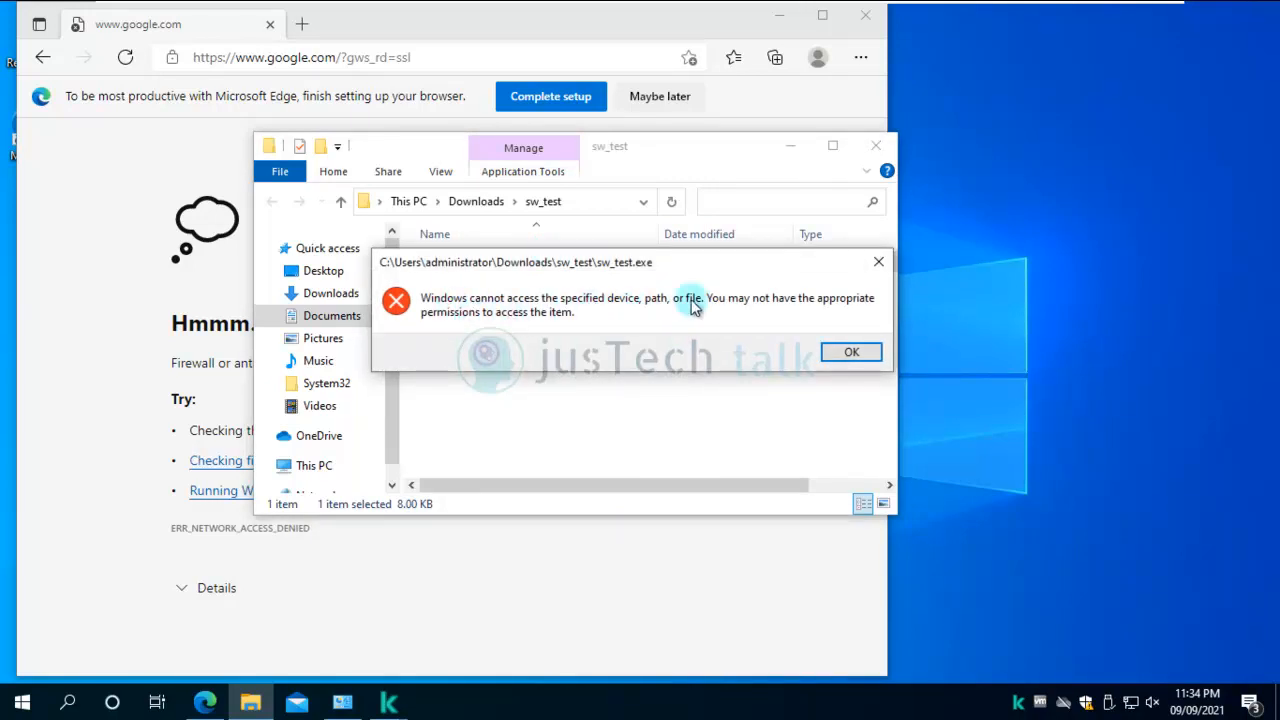
click(853, 354)
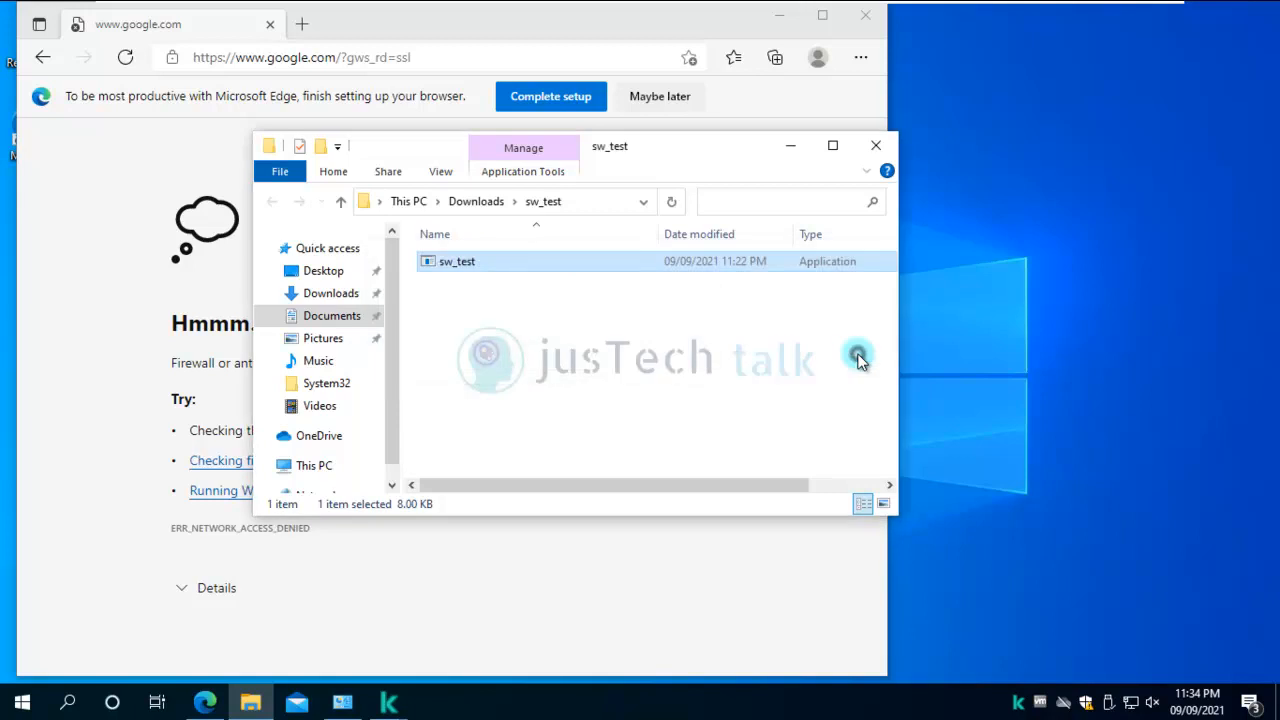
click(876, 146)
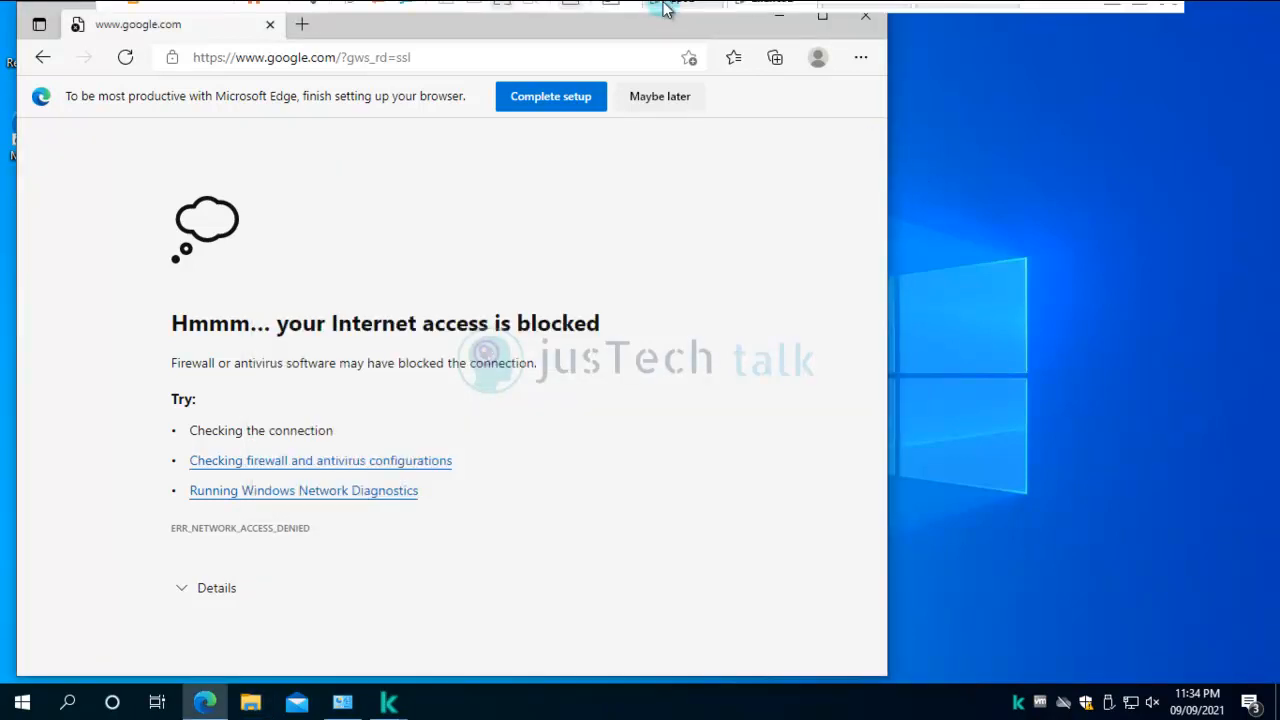
click(682, 14)
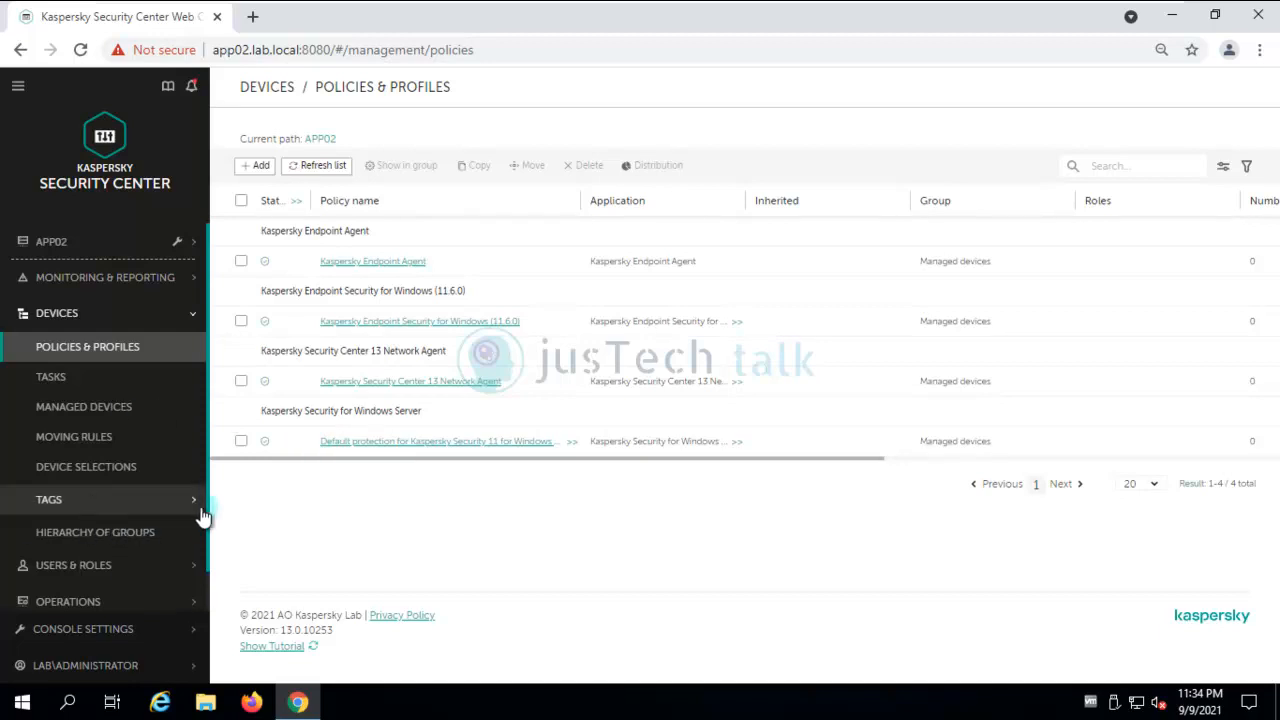
Expand TAGS in the sidebar to reveal the device tags and auto-tagging rules pages.
click(113, 502)
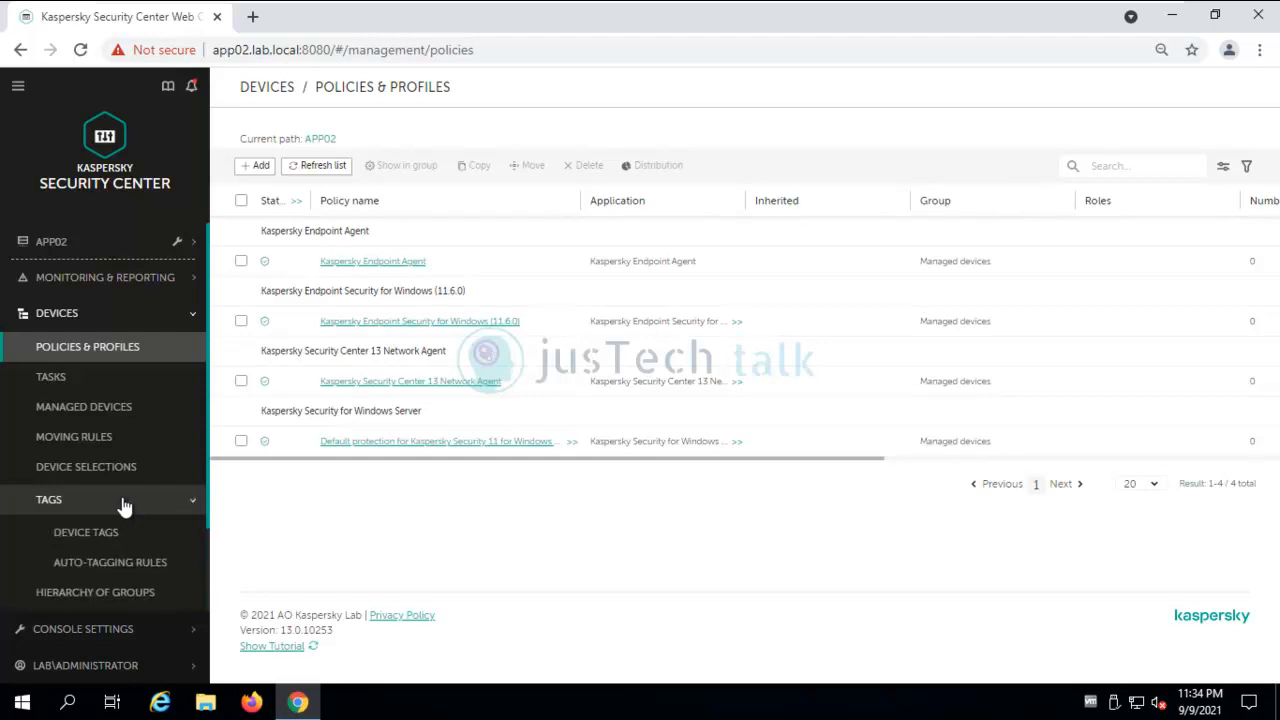